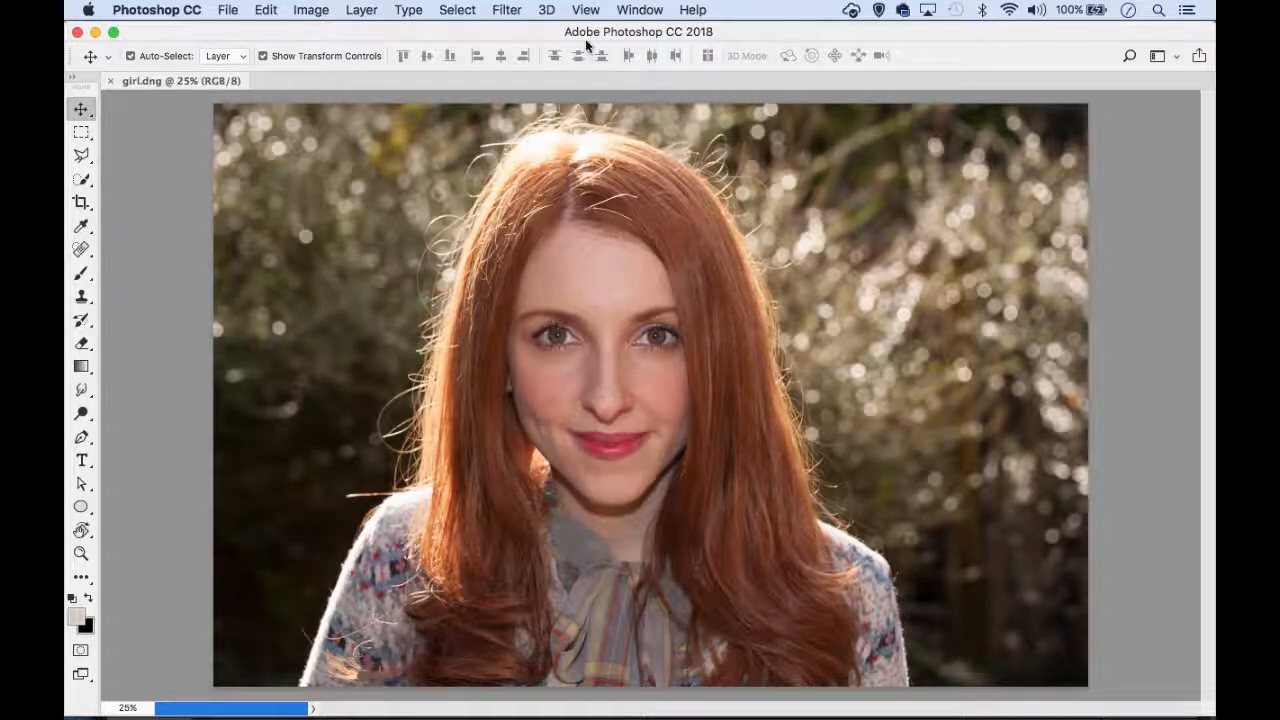
Show the Layers panel, shrink it to a compact size and place it beside the woman's face
left_click(631, 10)
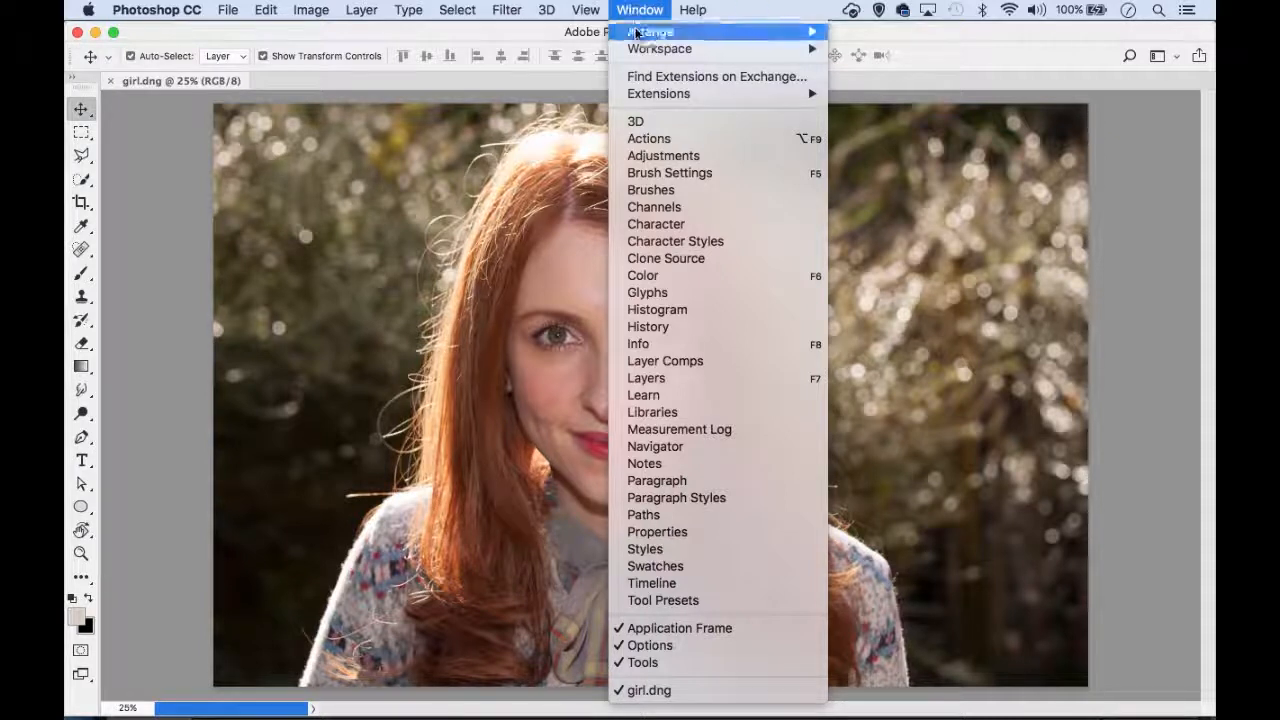
left_click(690, 378)
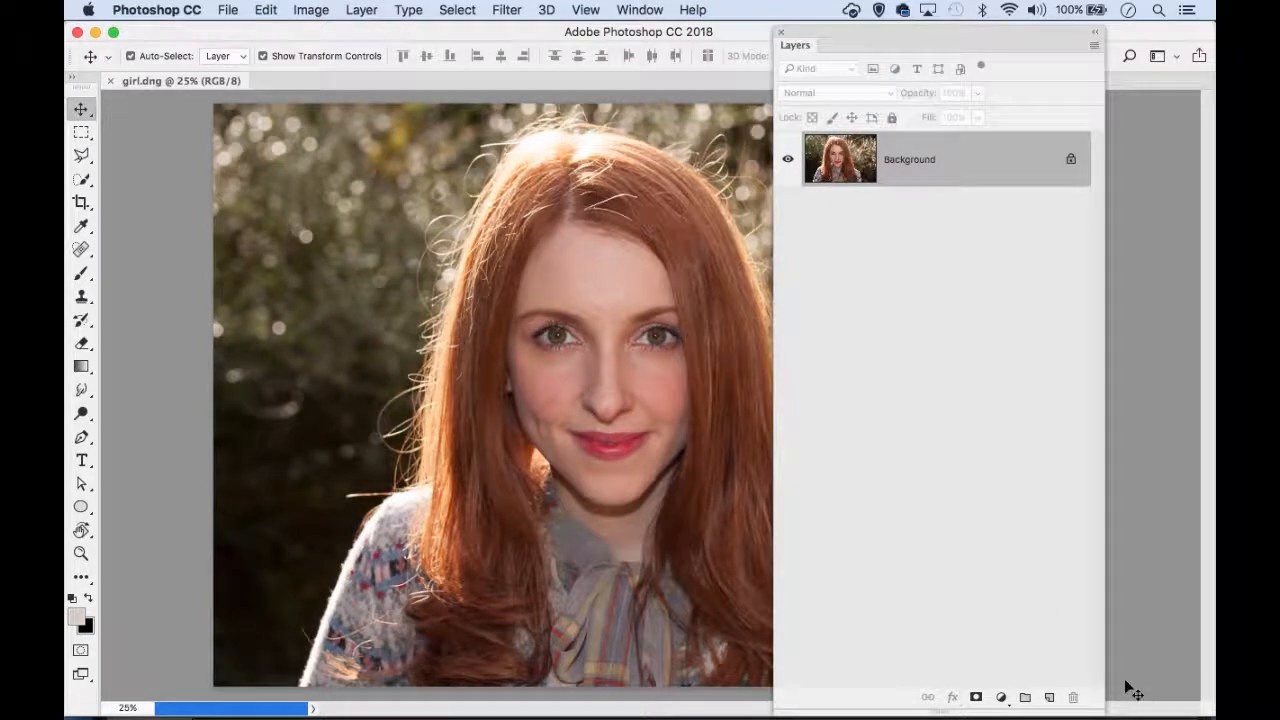
left_click_drag(1104, 710, 1017, 383)
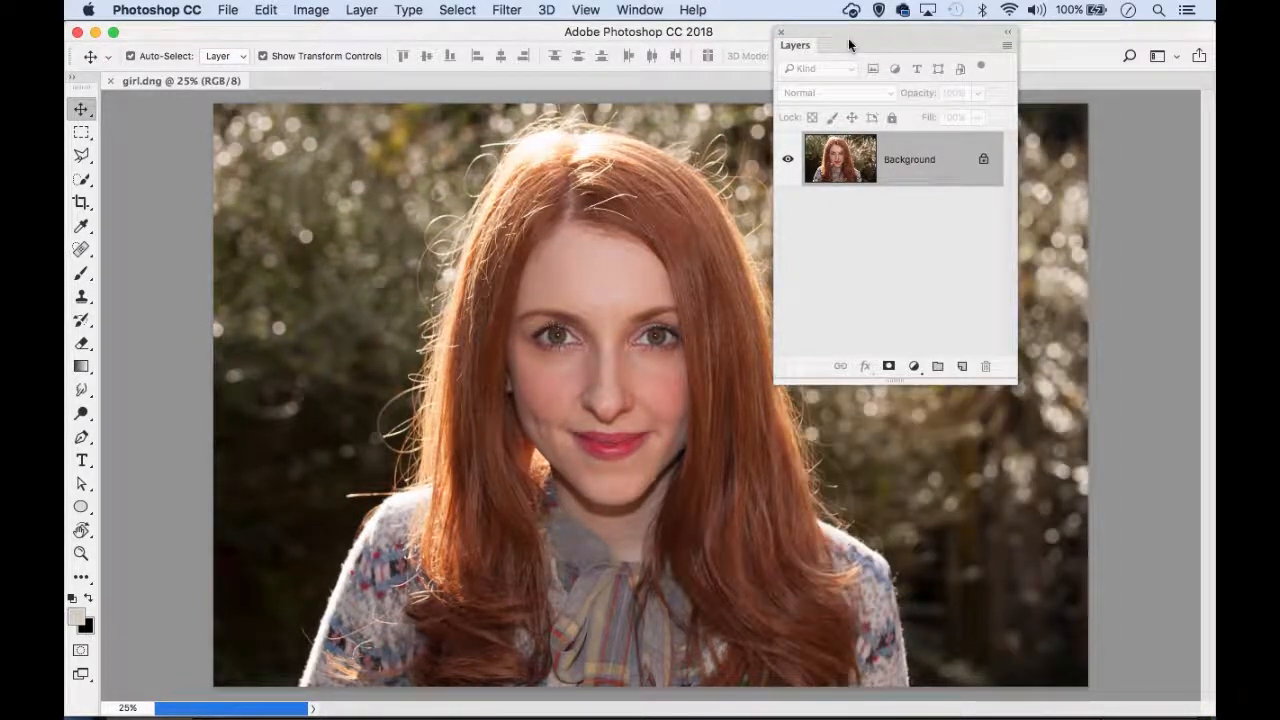
left_click_drag(808, 40, 936, 161)
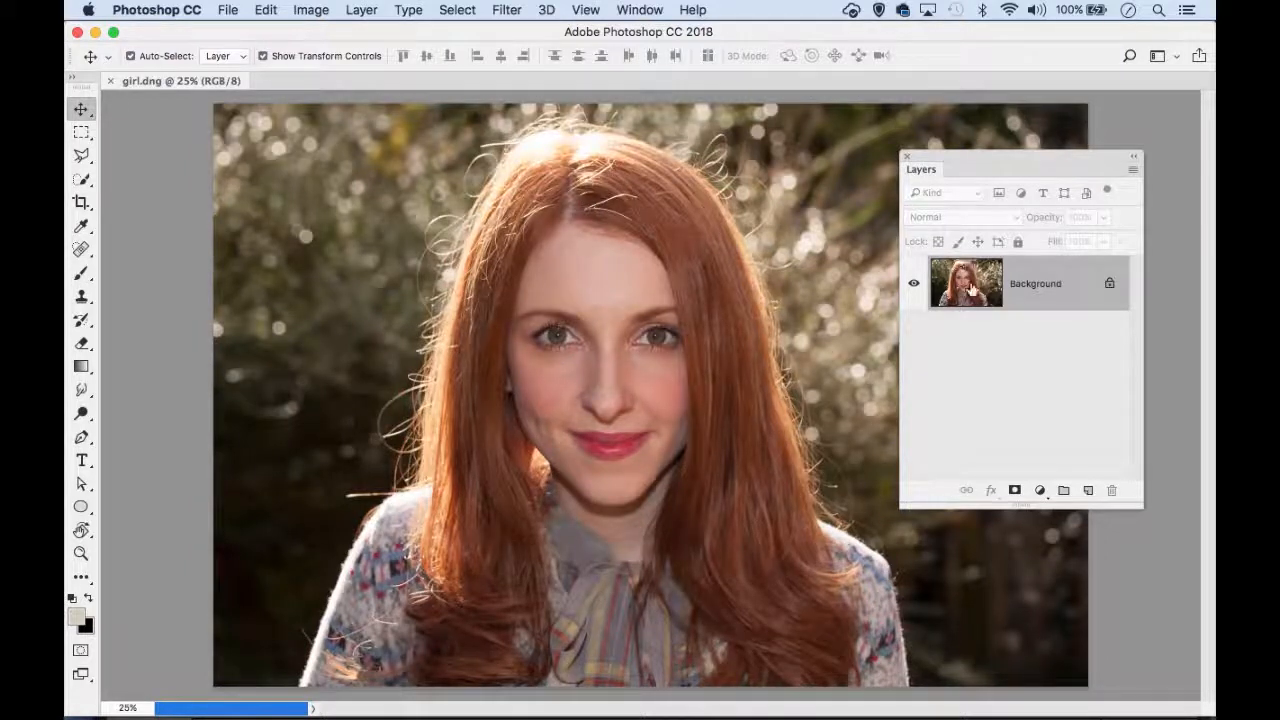
Choose the Spot Healing Brush and add a new layer named "spot healing" above the Background
left_click(80, 248)
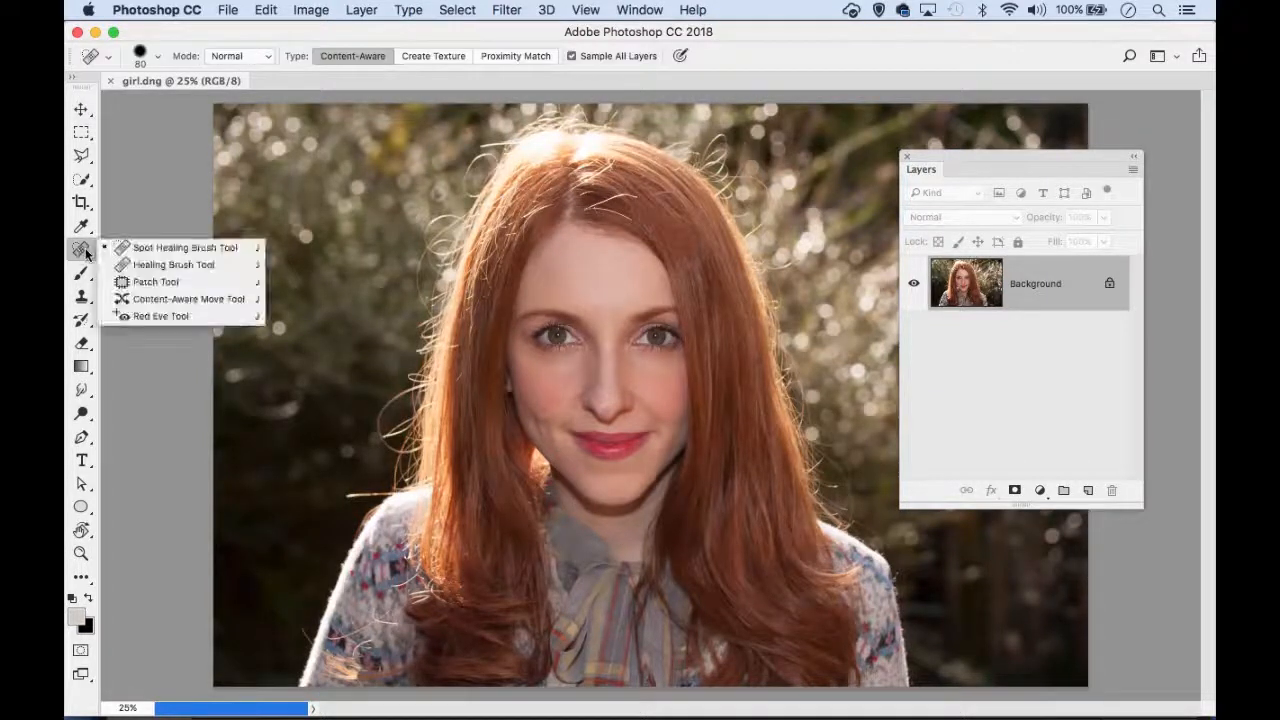
left_click(168, 249)
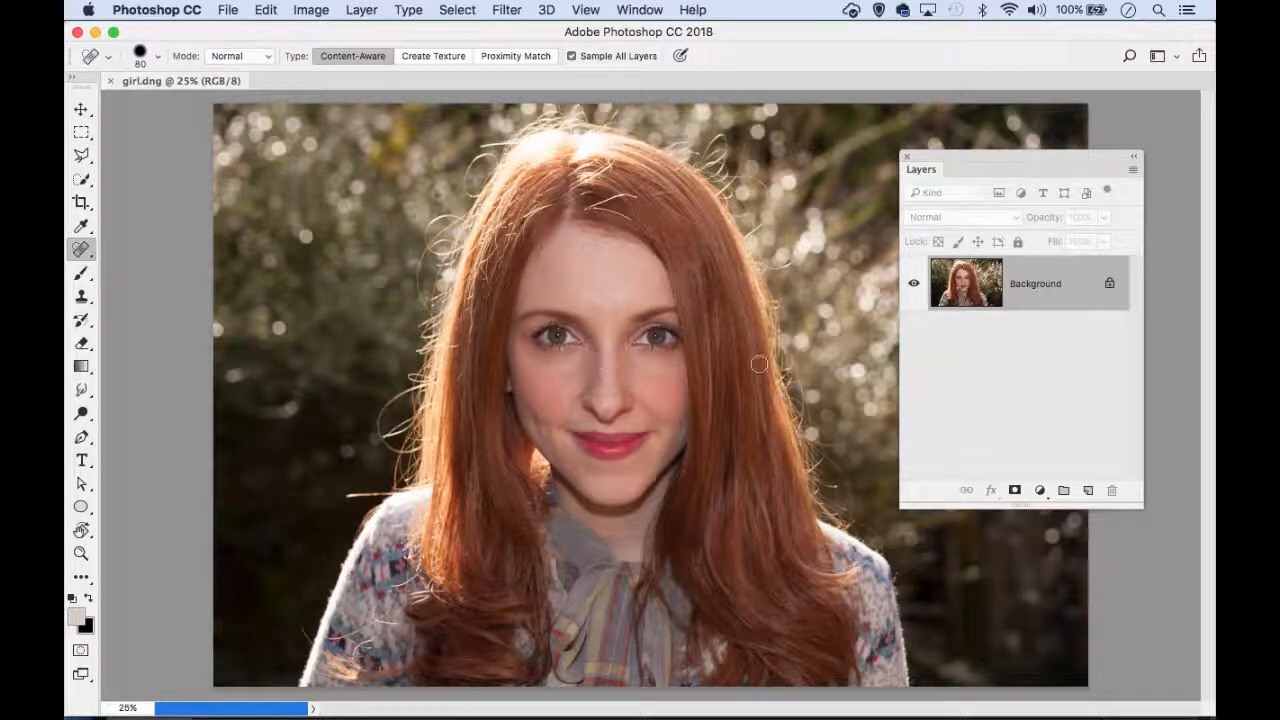
left_click(1088, 491)
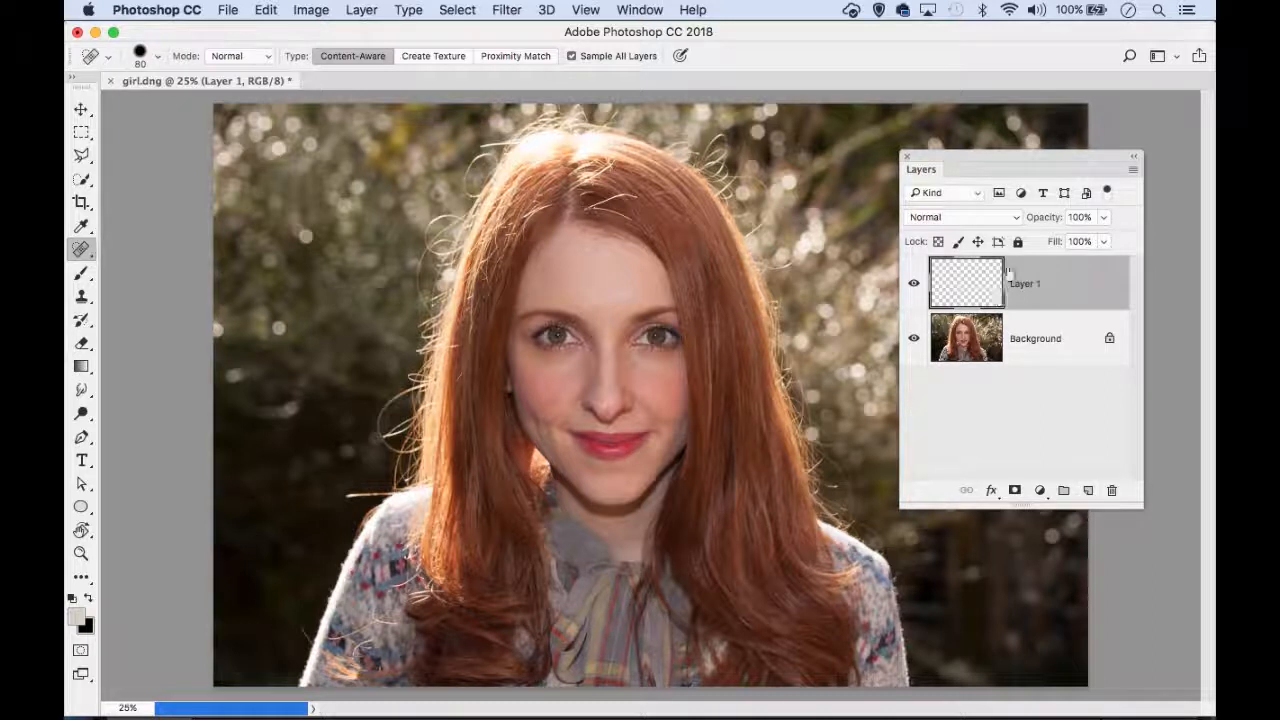
double_click(1022, 285)
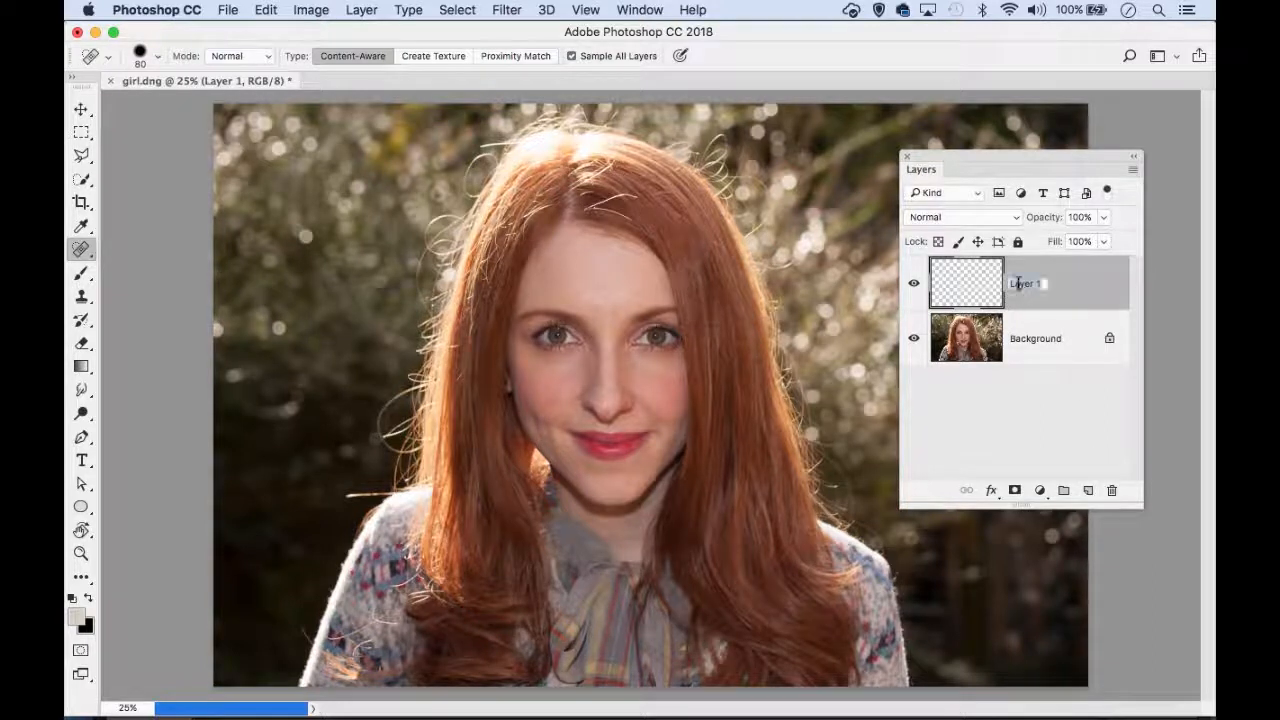
type("spot healing")
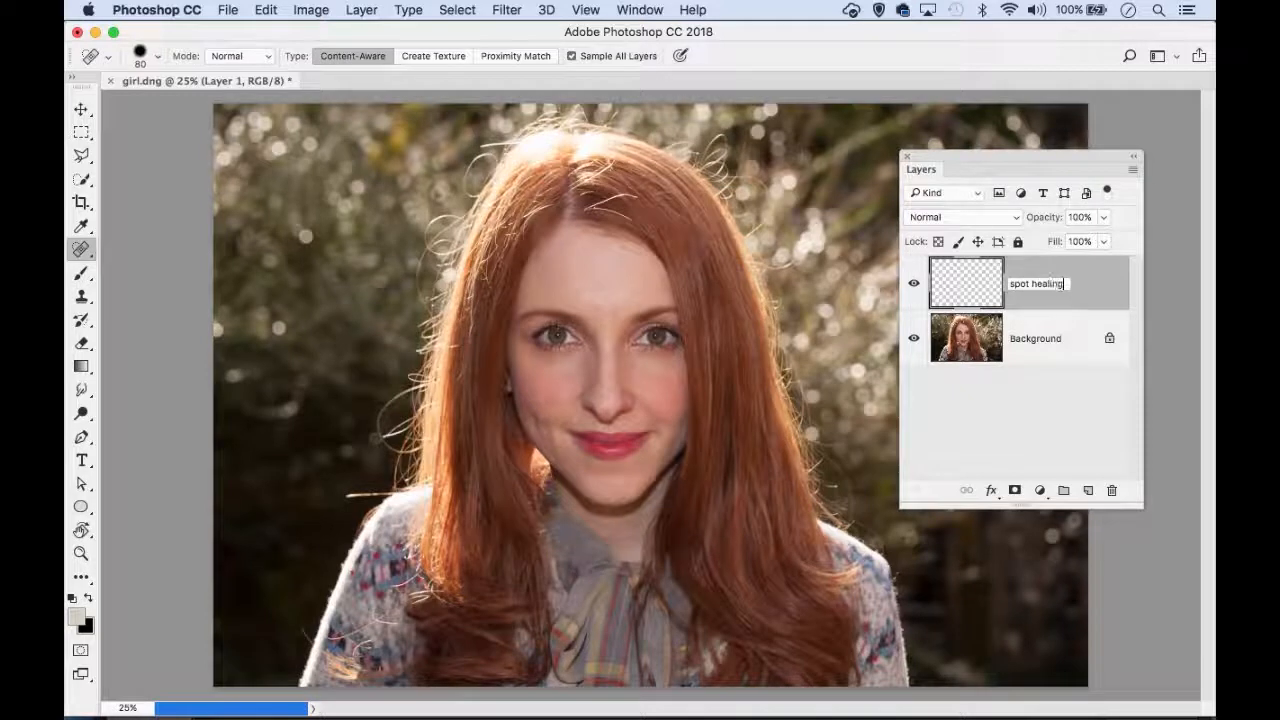
key("Return")
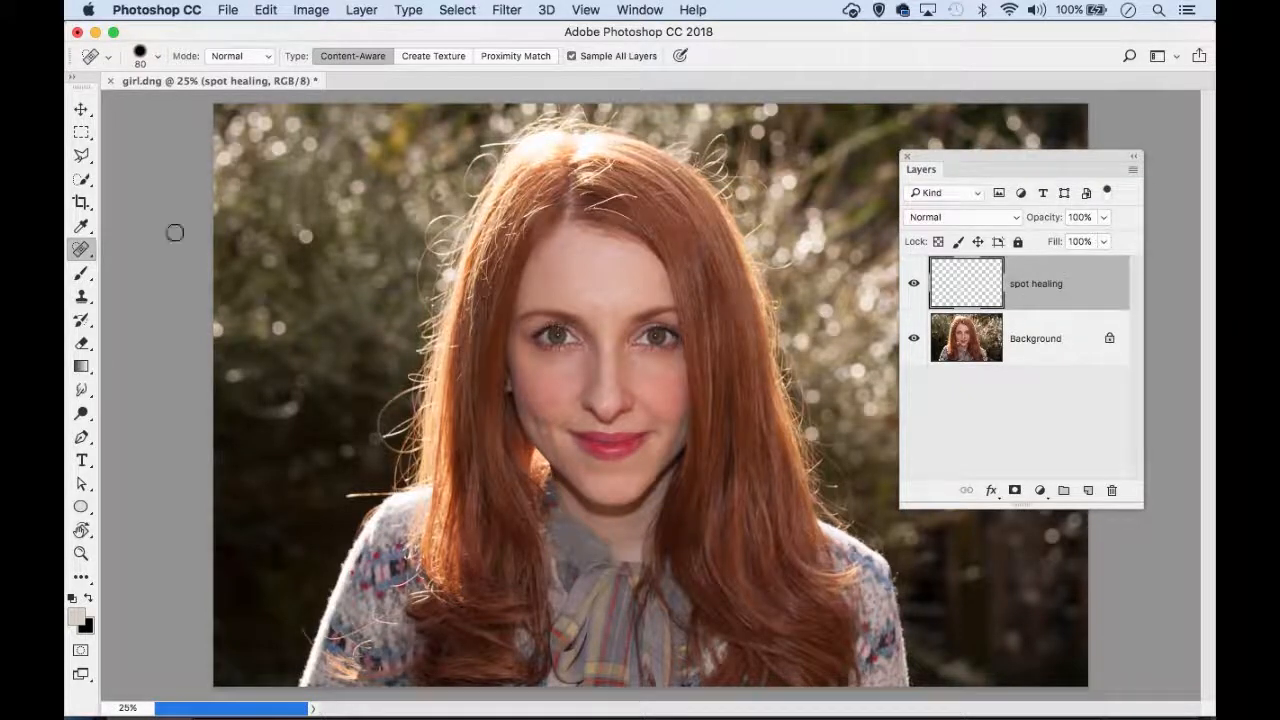
Ready the Spot Healing Brush with the Content-Aware type and Sample All Layers enabled
left_click(84, 251)
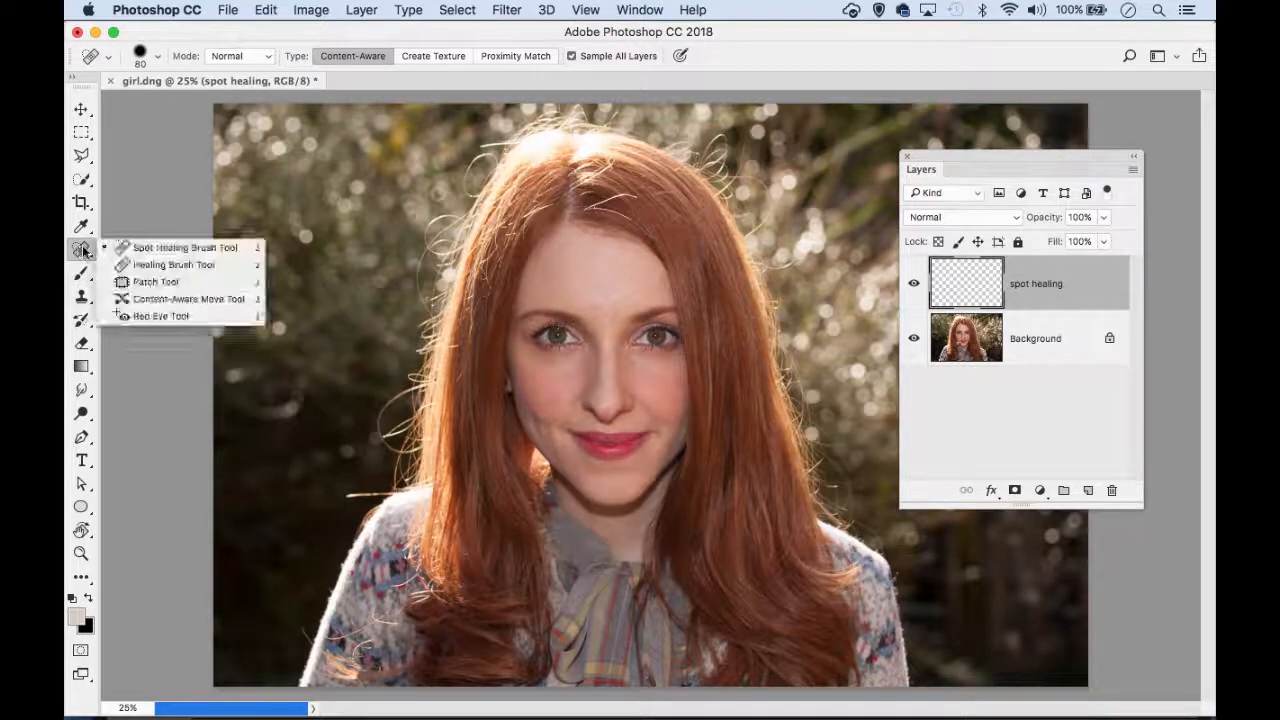
left_click(158, 249)
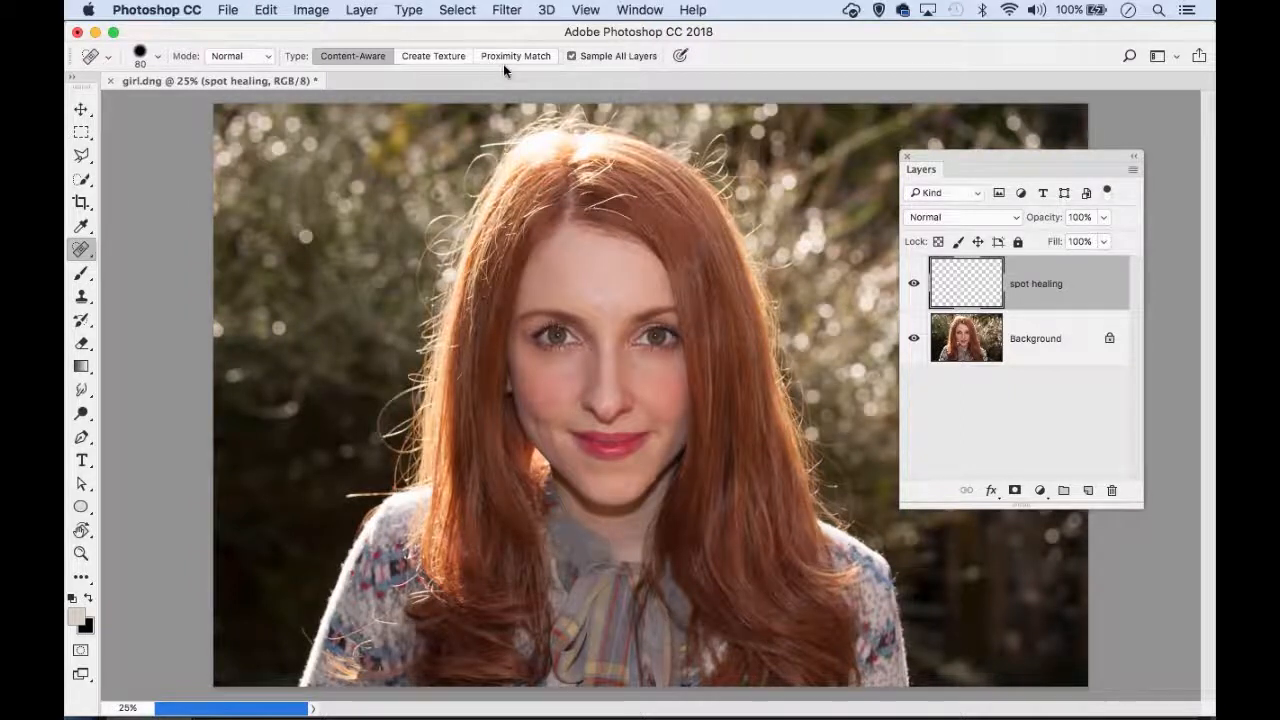
left_click(571, 56)
Set the healing brush size to 40 for retouching the woman's forehead
left_click_drag(656, 338, 609, 337)
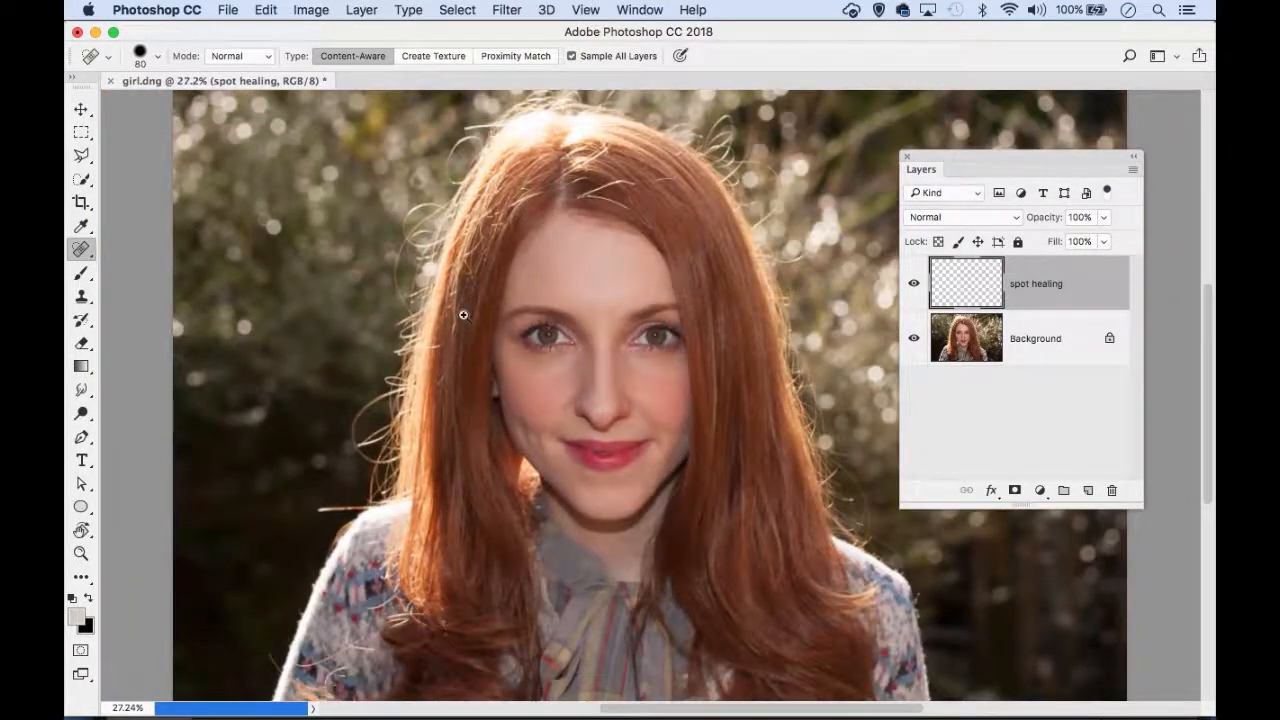
left_click_drag(477, 314, 539, 374)
mouse_move(621, 479)
left_mouse_down()
mouse_move(697, 489)
mouse_move(629, 488)
left_mouse_up()
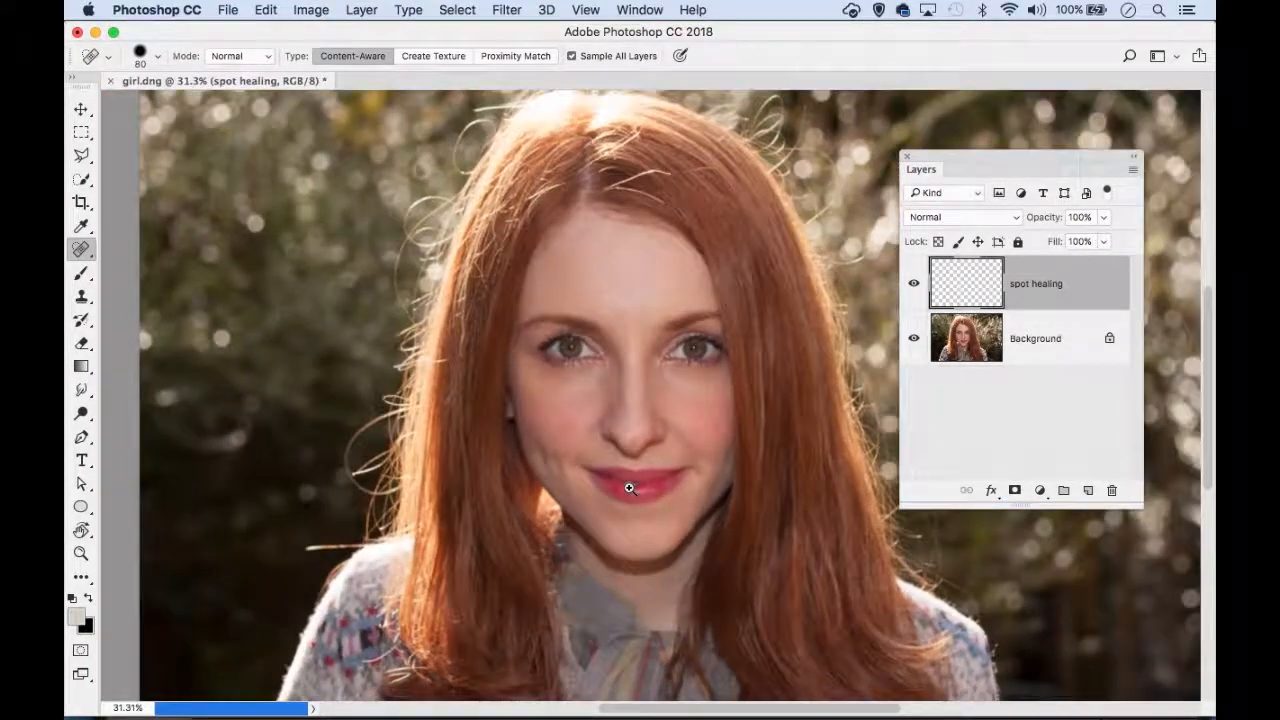
left_click_drag(618, 305, 631, 366)
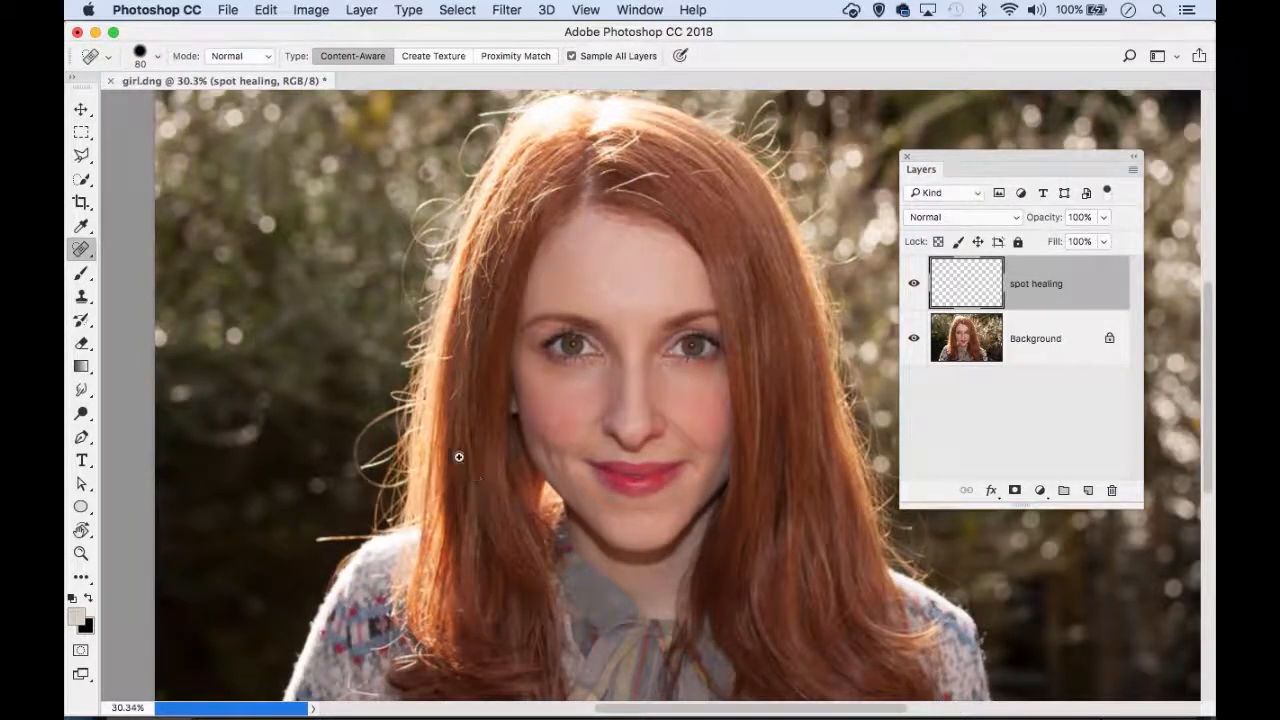
left_click_drag(622, 349, 683, 282)
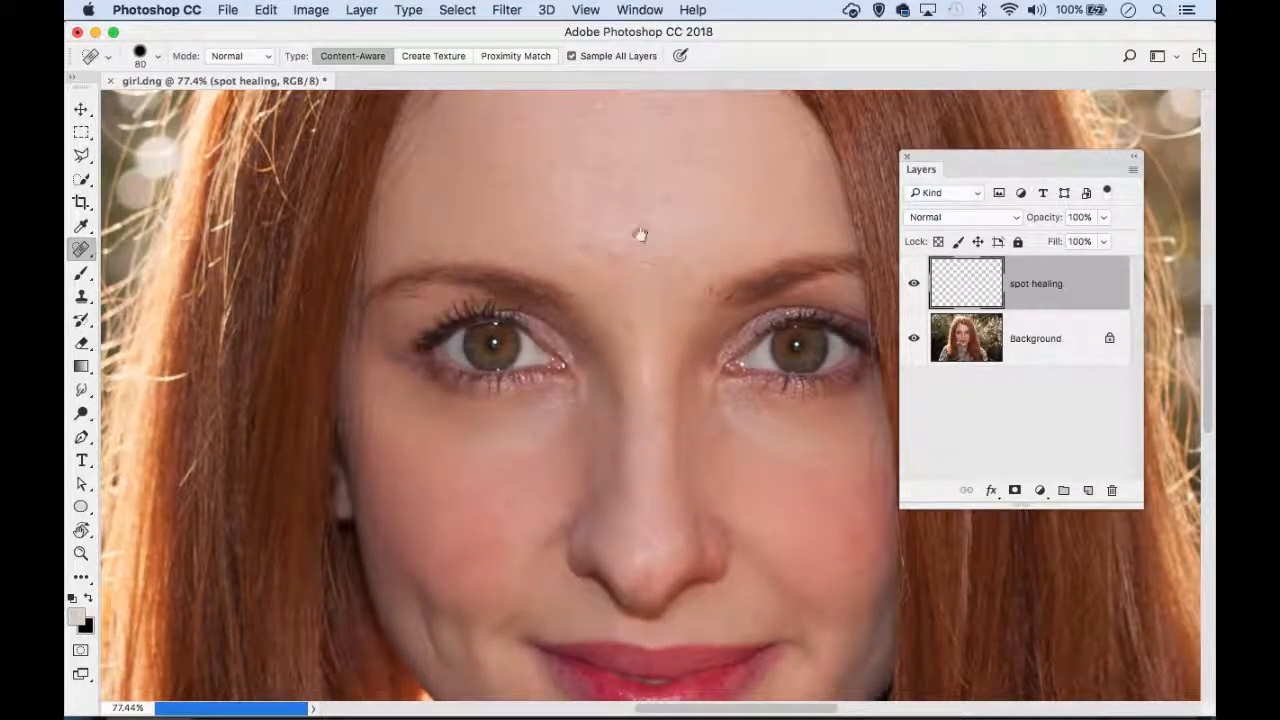
left_click_drag(636, 288, 586, 357)
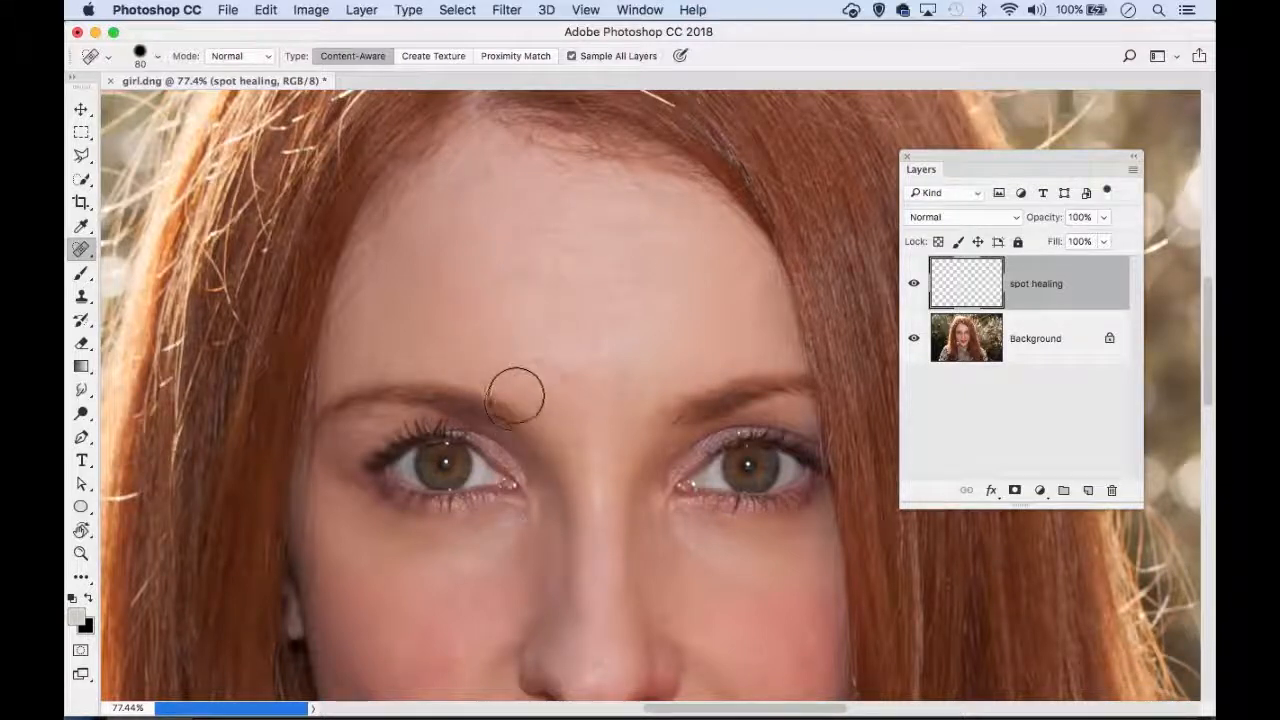
key("bracketleft")
key("bracketleft")
key("bracketleft")
key("bracketleft")
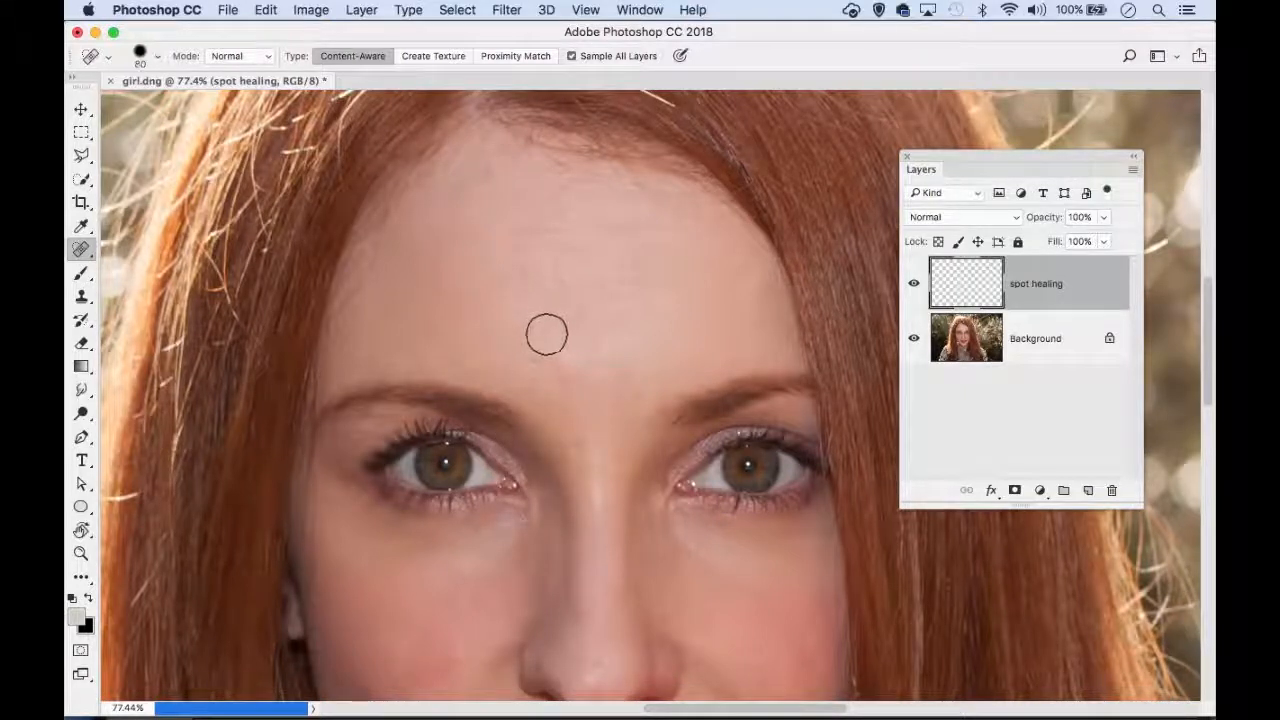
key("bracketright")
key("bracketright")
key("bracketright")
key("bracketright")
key("bracketright")
key("bracketright")
key("bracketright")
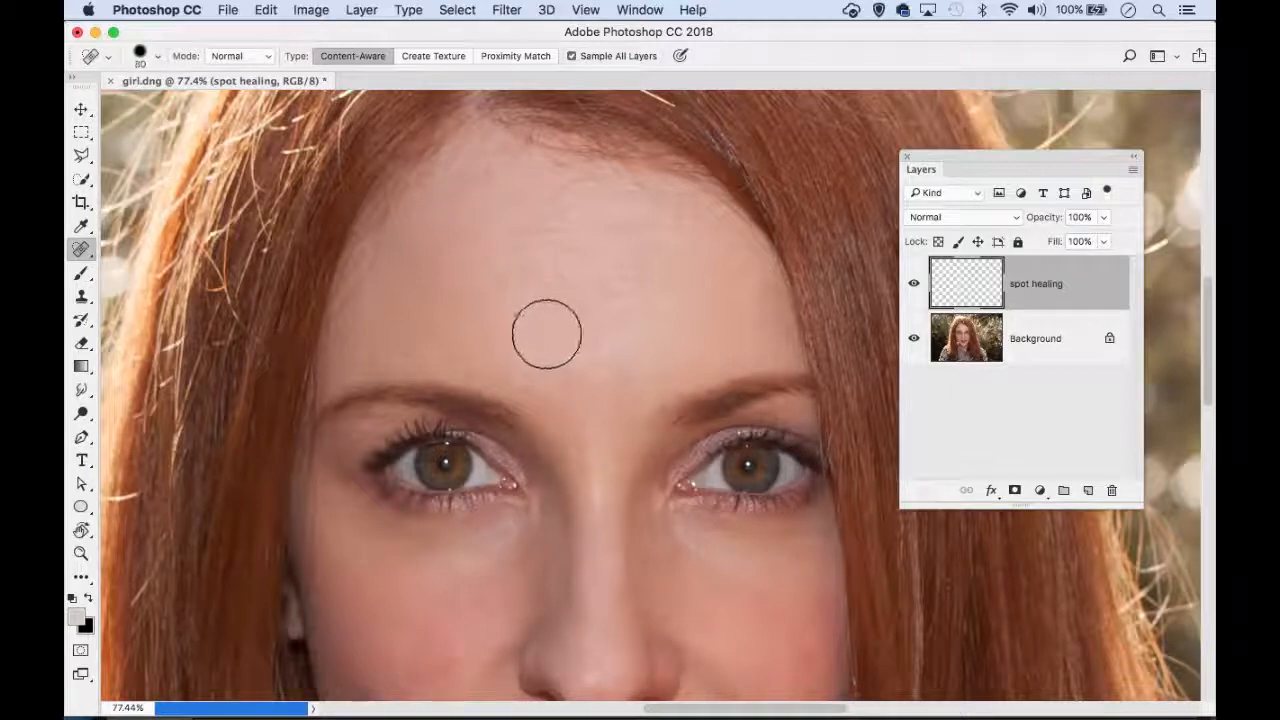
key("bracketleft")
key("bracketleft")
key("bracketleft")
key("bracketleft")
key("bracketleft")
key("bracketleft")
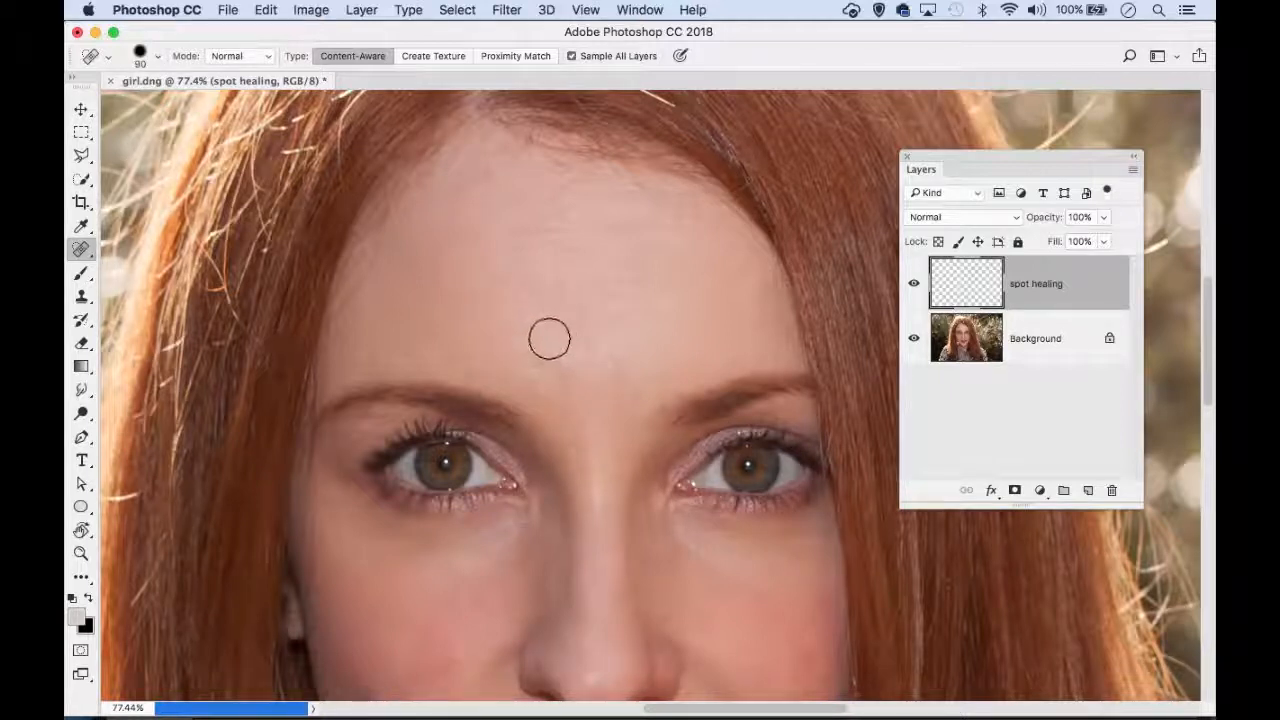
key("bracketleft")
key("bracketleft")
key("bracketleft")
key("bracketleft")
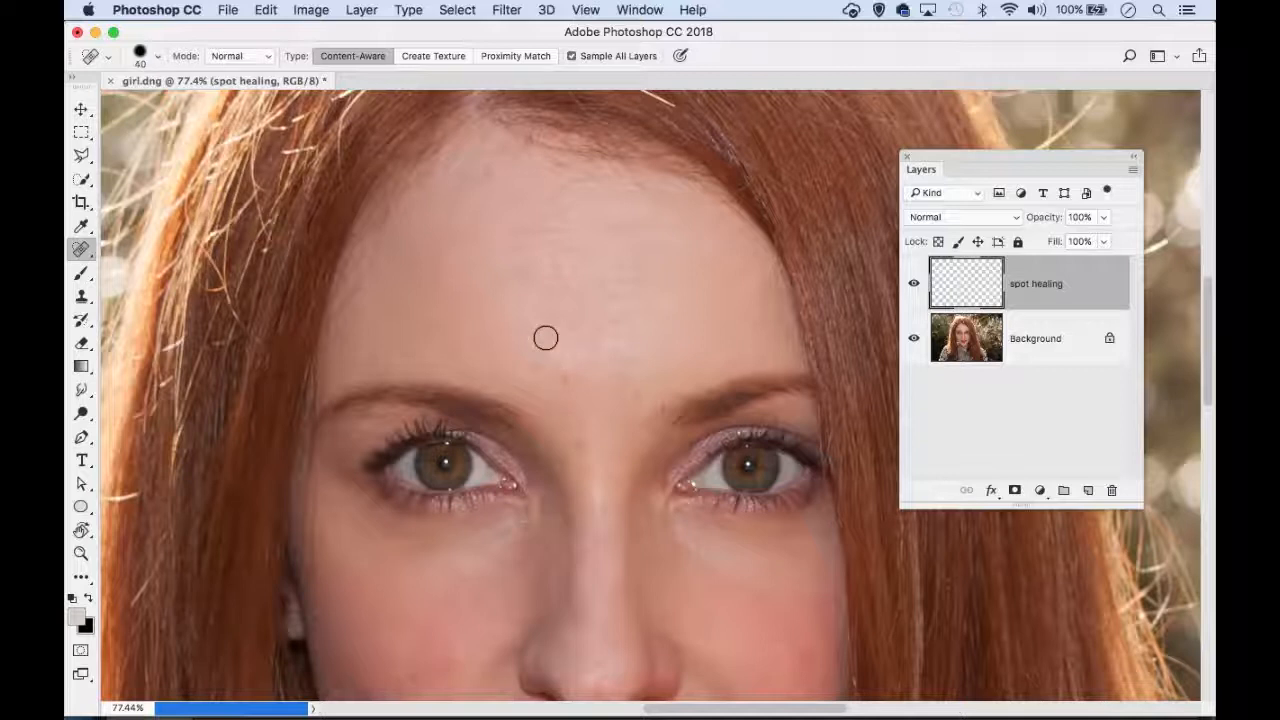
Heal the blemishes and fine lines above and between the eyebrows on the spot healing layer
mouse_move(620, 378)
left_mouse_down()
mouse_move(598, 344)
mouse_move(612, 314)
left_mouse_up()
left_click(598, 343)
left_click_drag(637, 402, 646, 386)
key("bracketright")
left_click(653, 383)
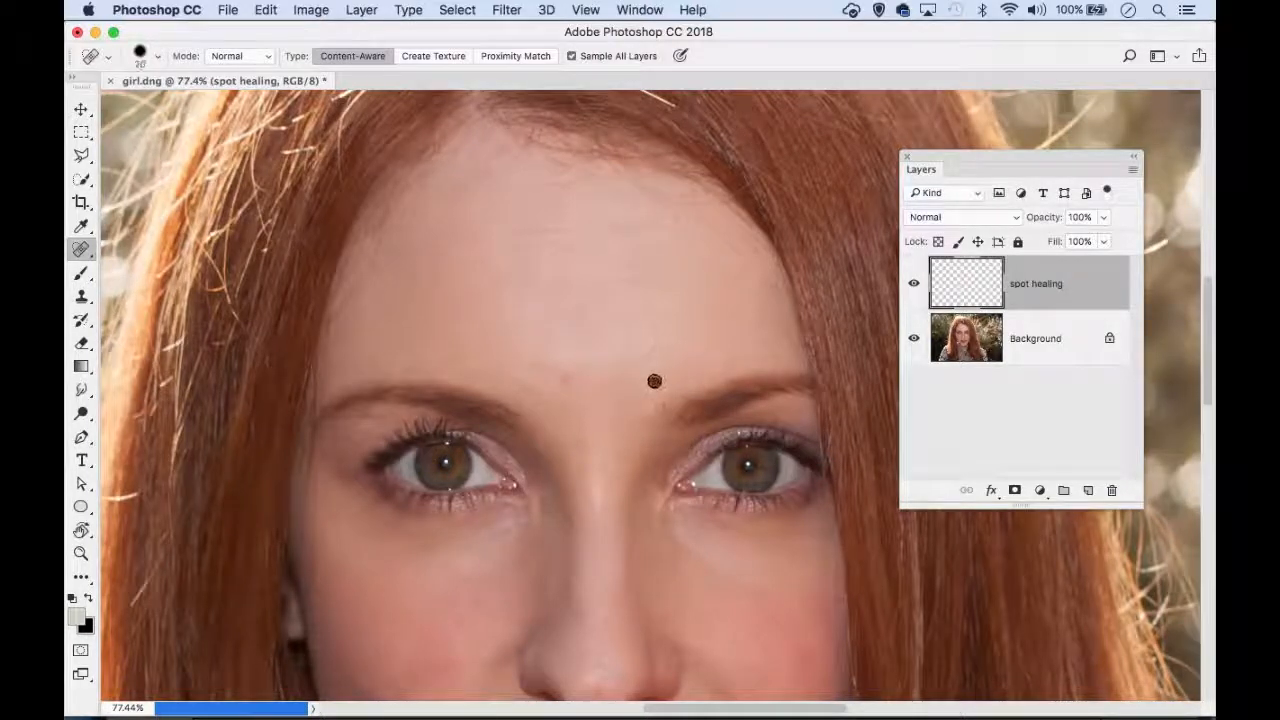
left_click(569, 384)
left_click(534, 375)
key("bracketright")
left_click(560, 373)
Reduce the healing brush size to 20 and remove the small marks on the upper forehead
key("bracketleft")
left_click(610, 229)
left_click(527, 276)
left_click(523, 272)
left_click(526, 236)
Heal the spots on the cheek and nose bridge, and paint out the horizontal line across the forehead
scroll(565, 410, "down", 4)
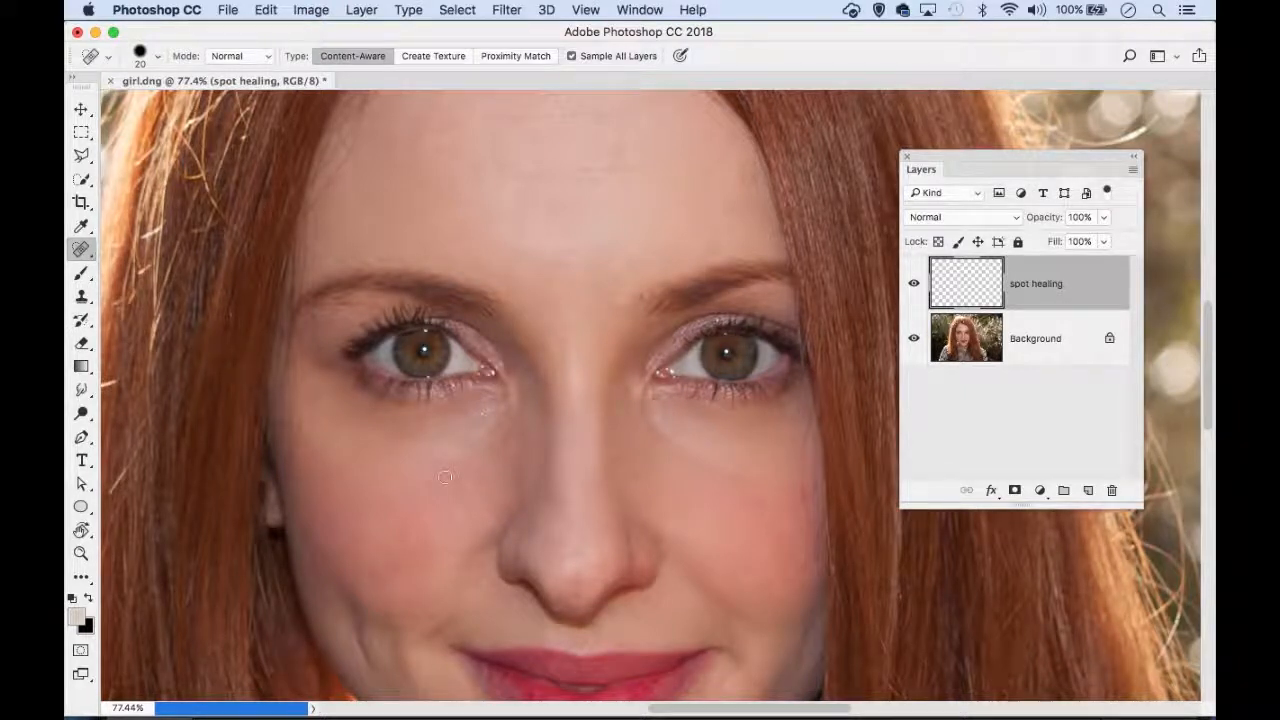
left_click(396, 561)
left_click(380, 574)
left_click_drag(571, 382, 571, 339)
scroll(590, 330, "up", 4)
left_click_drag(562, 337, 631, 337)
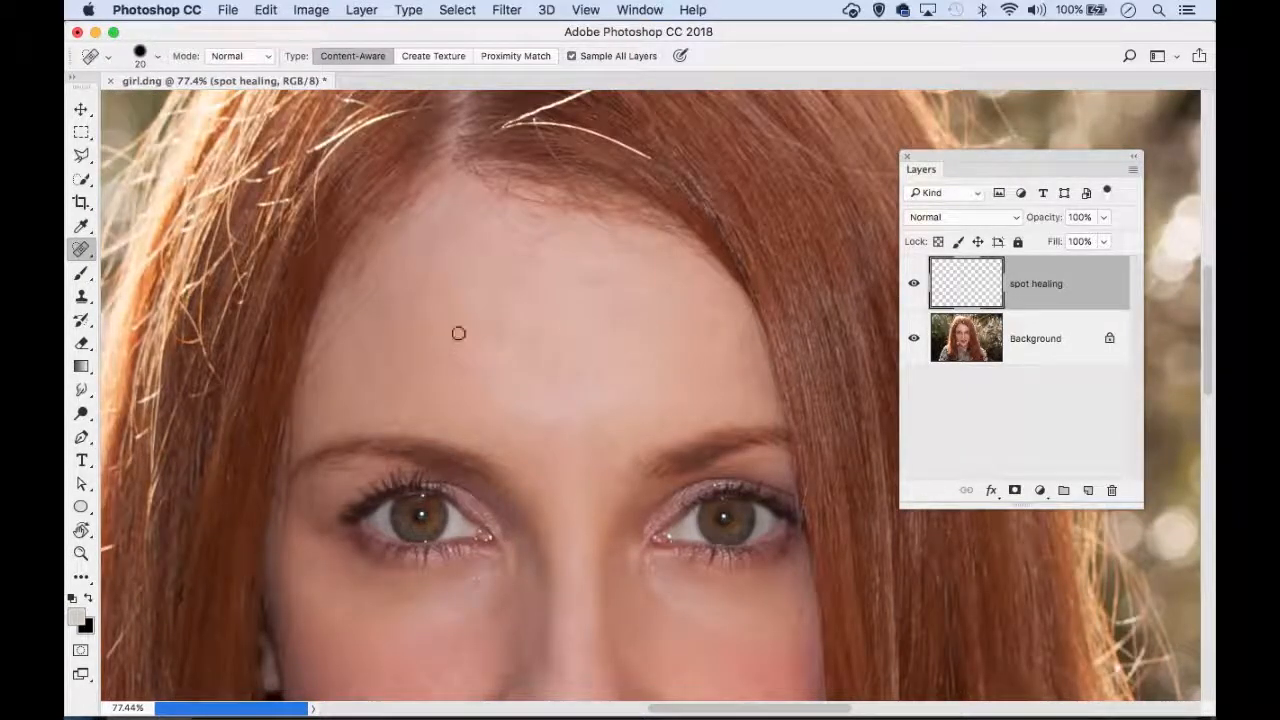
Heal the remaining small blemishes on the nose and along the edge of the chin
scroll(438, 353, "down", 8)
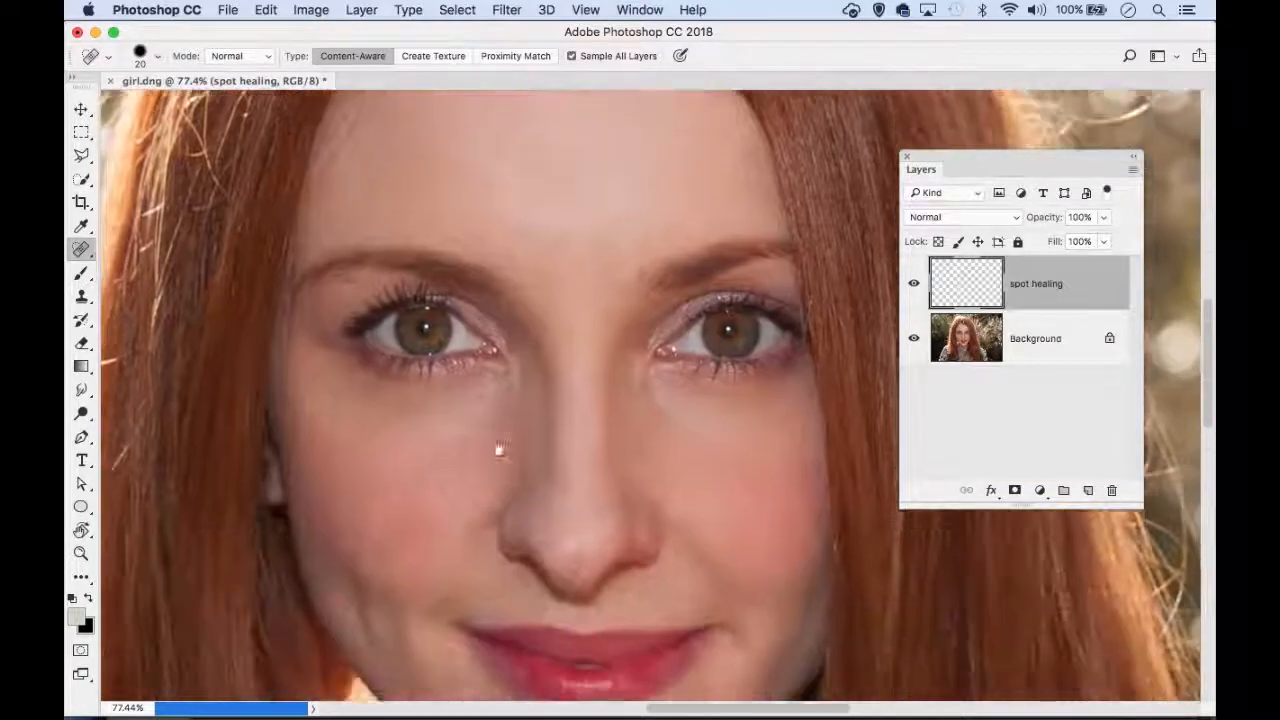
left_click(552, 412)
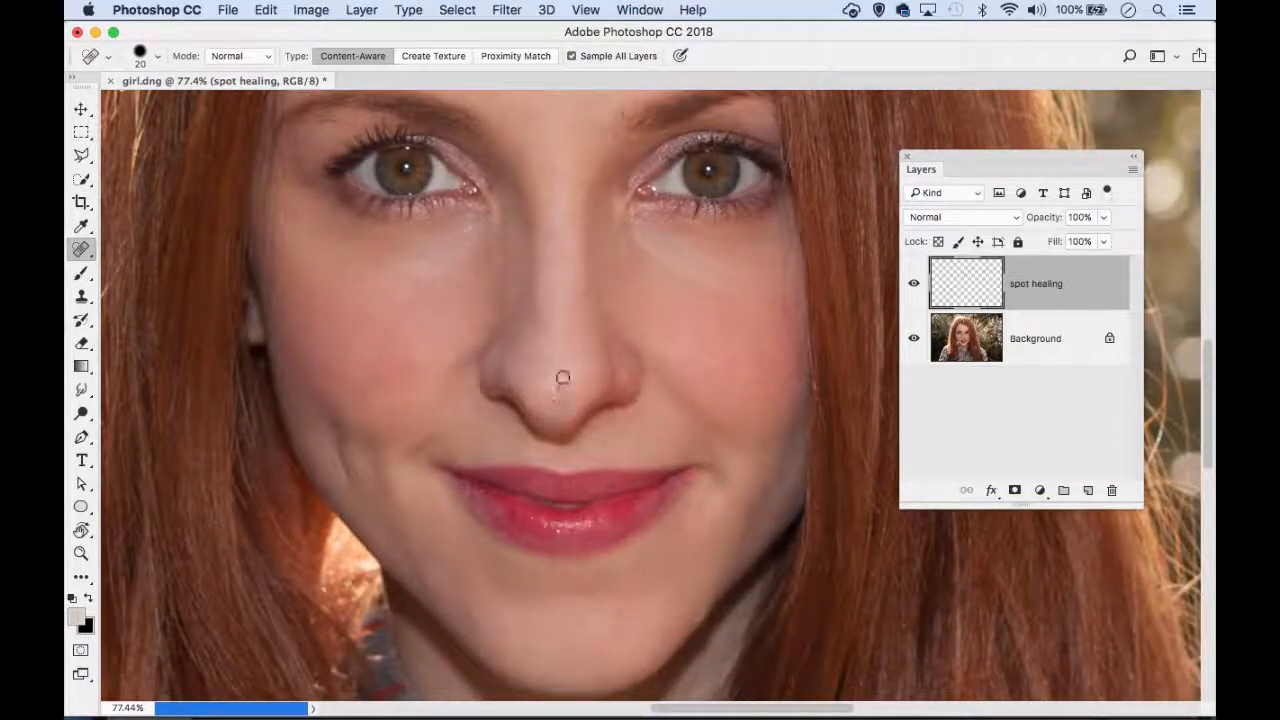
left_click(531, 364)
scroll(486, 423, "down", 1)
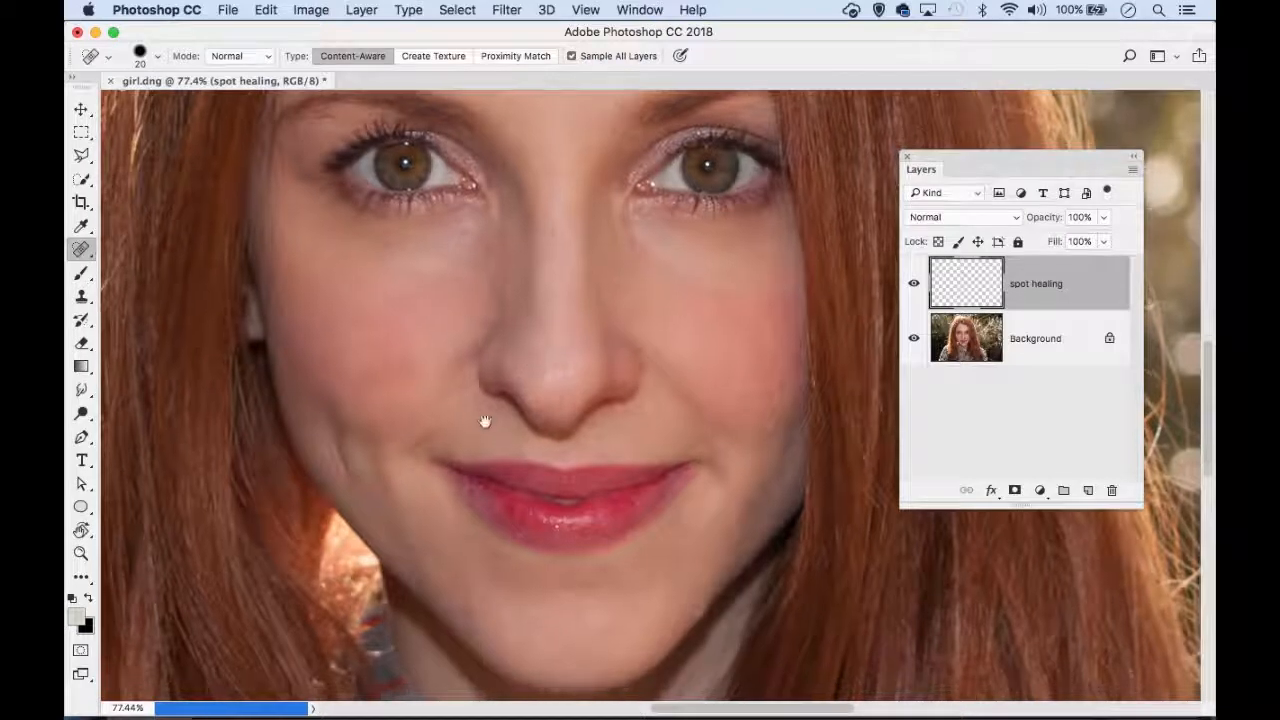
left_click_drag(467, 583, 483, 602)
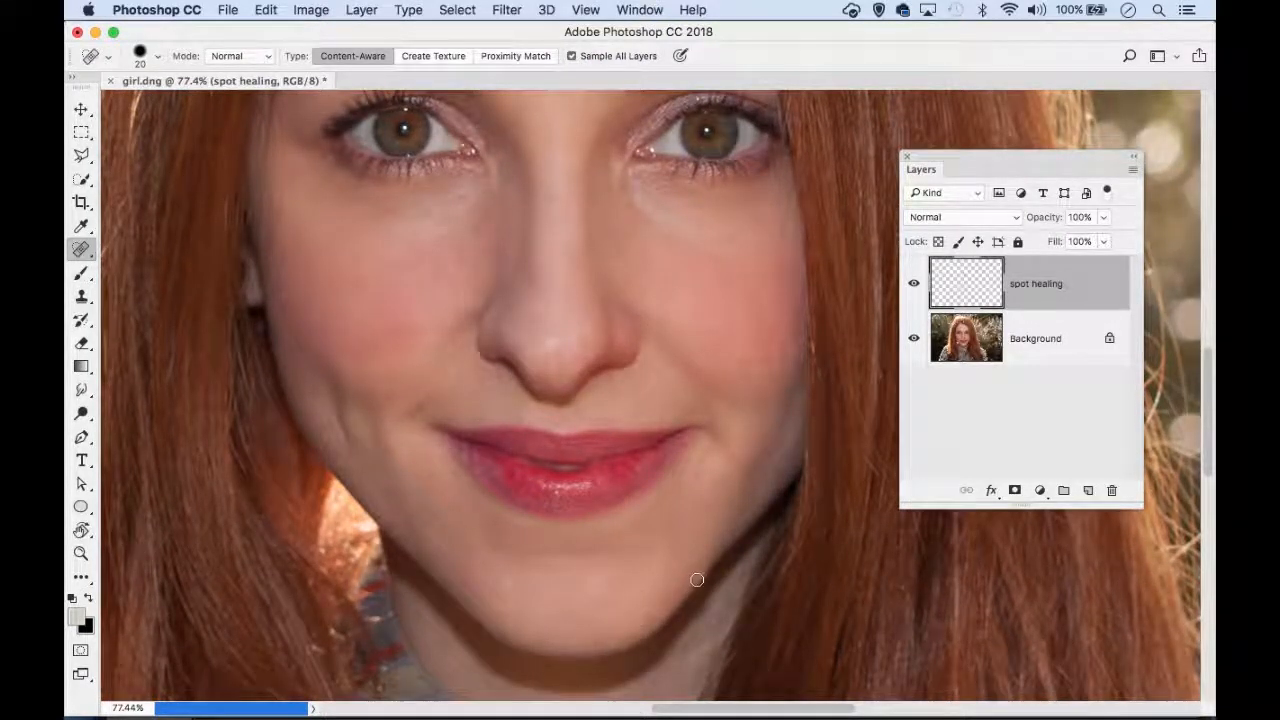
Compare the face with and without the spot healing layer, and inspect the healing strokes alone with the Background hidden
scroll(545, 420, "up", 1)
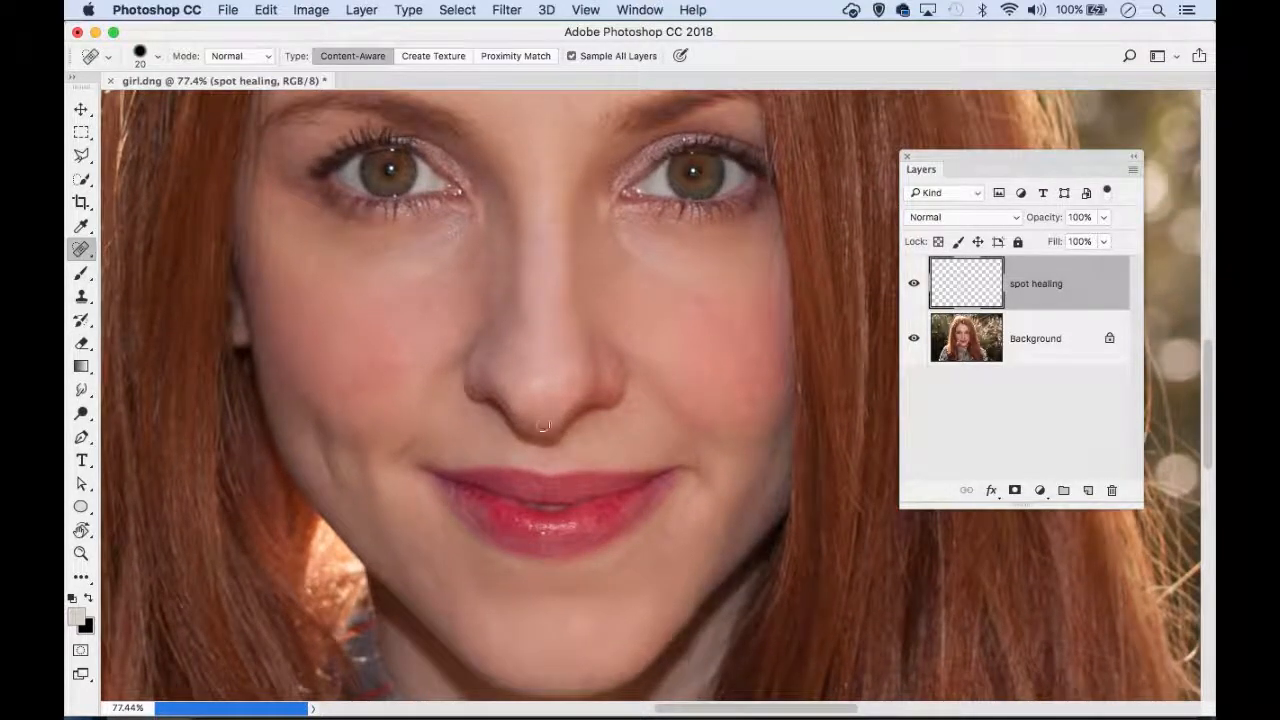
scroll(677, 323, "up", 5)
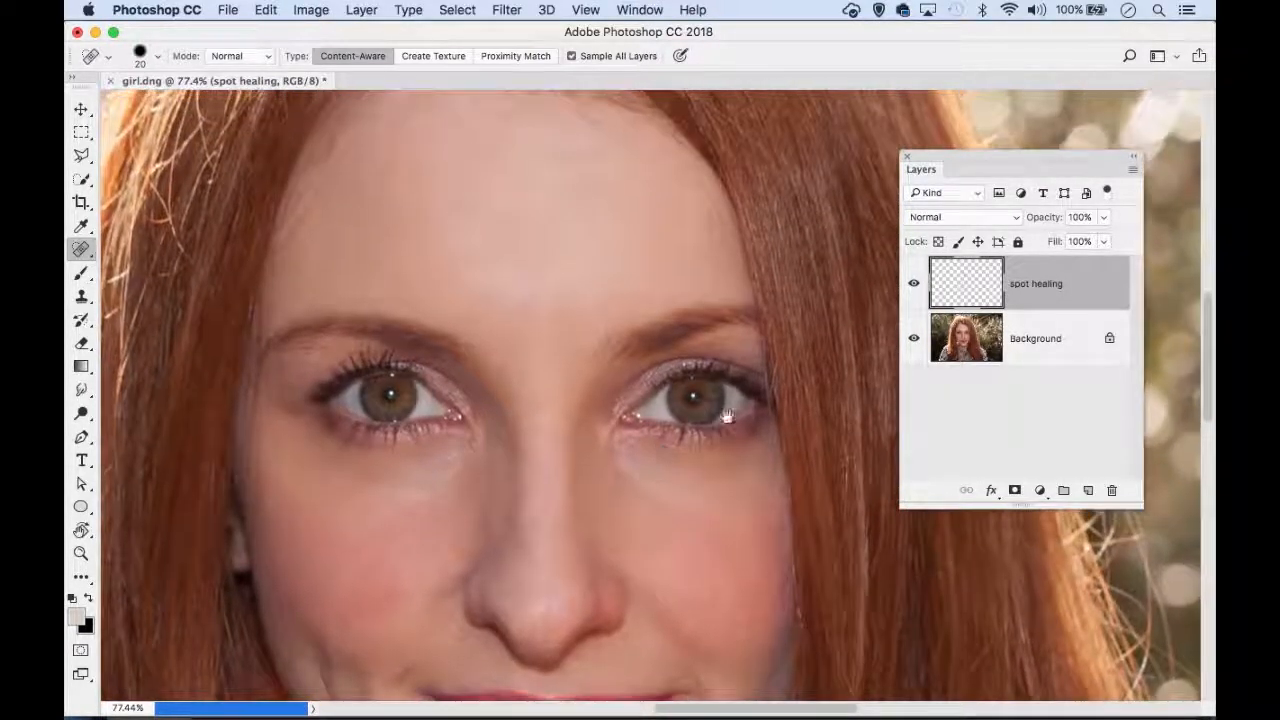
left_click(914, 285)
left_click(914, 285)
left_click(915, 286)
left_click(915, 286)
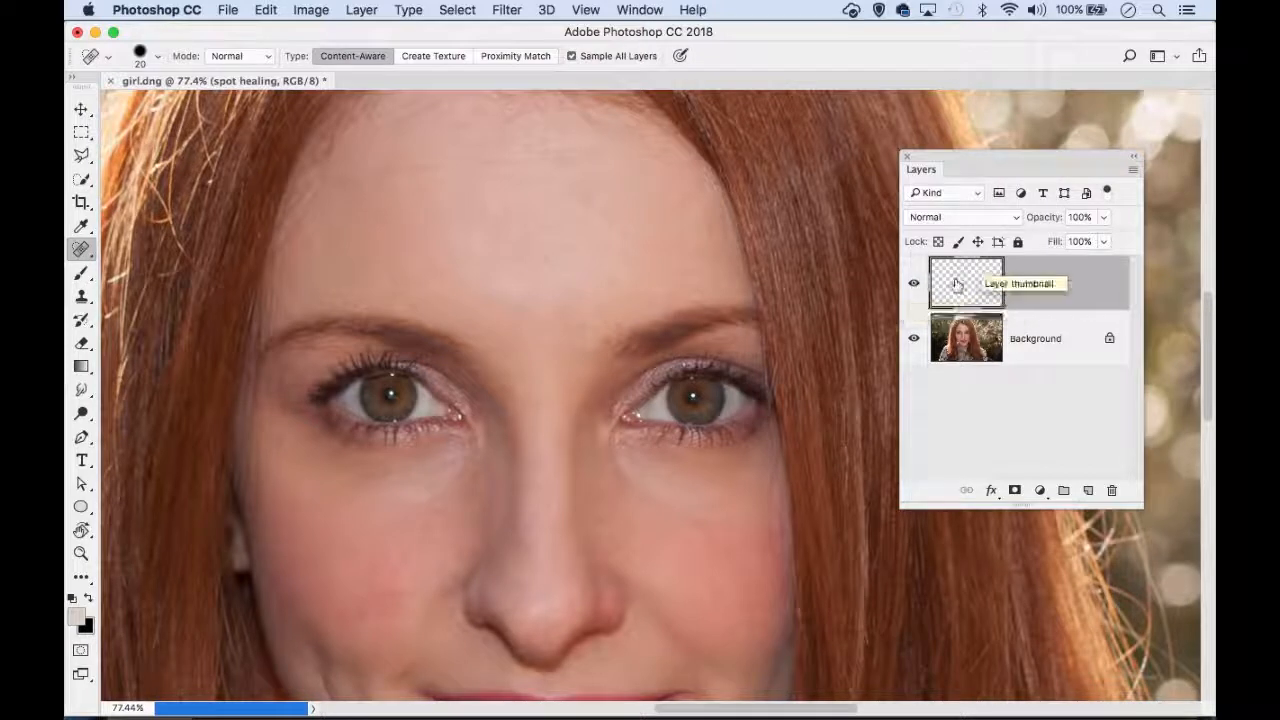
left_click(913, 340)
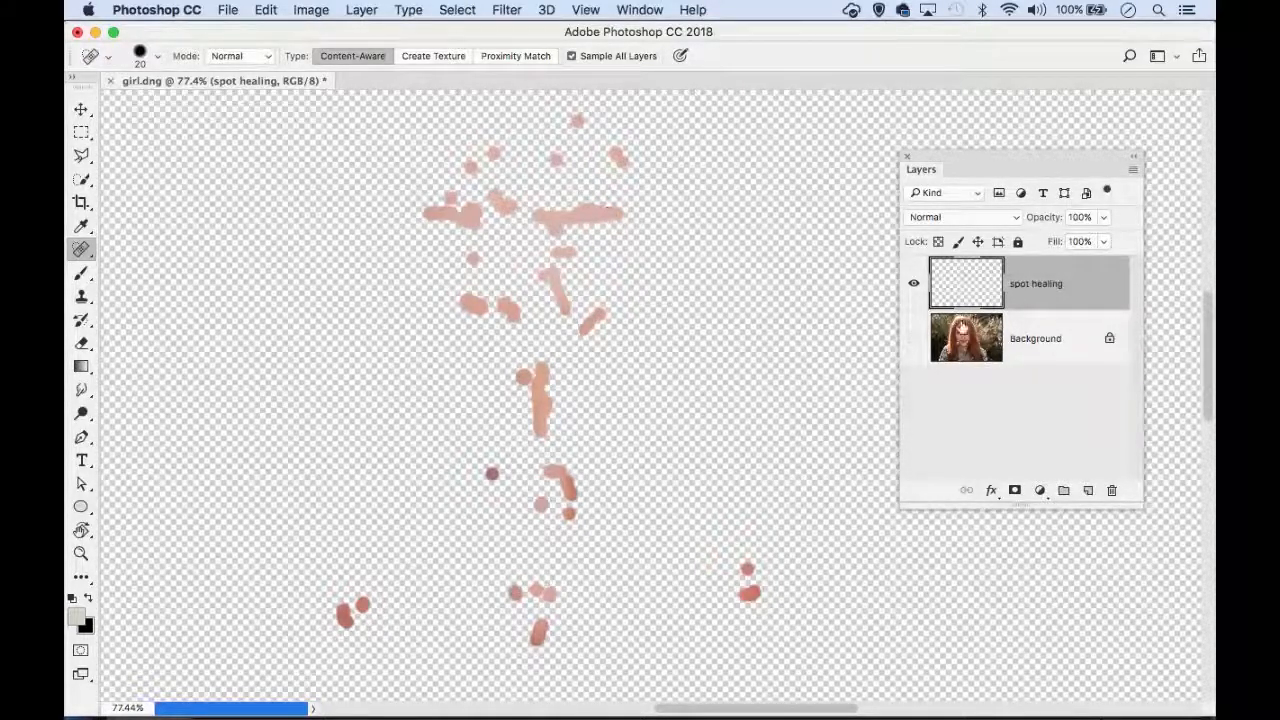
left_click(914, 339)
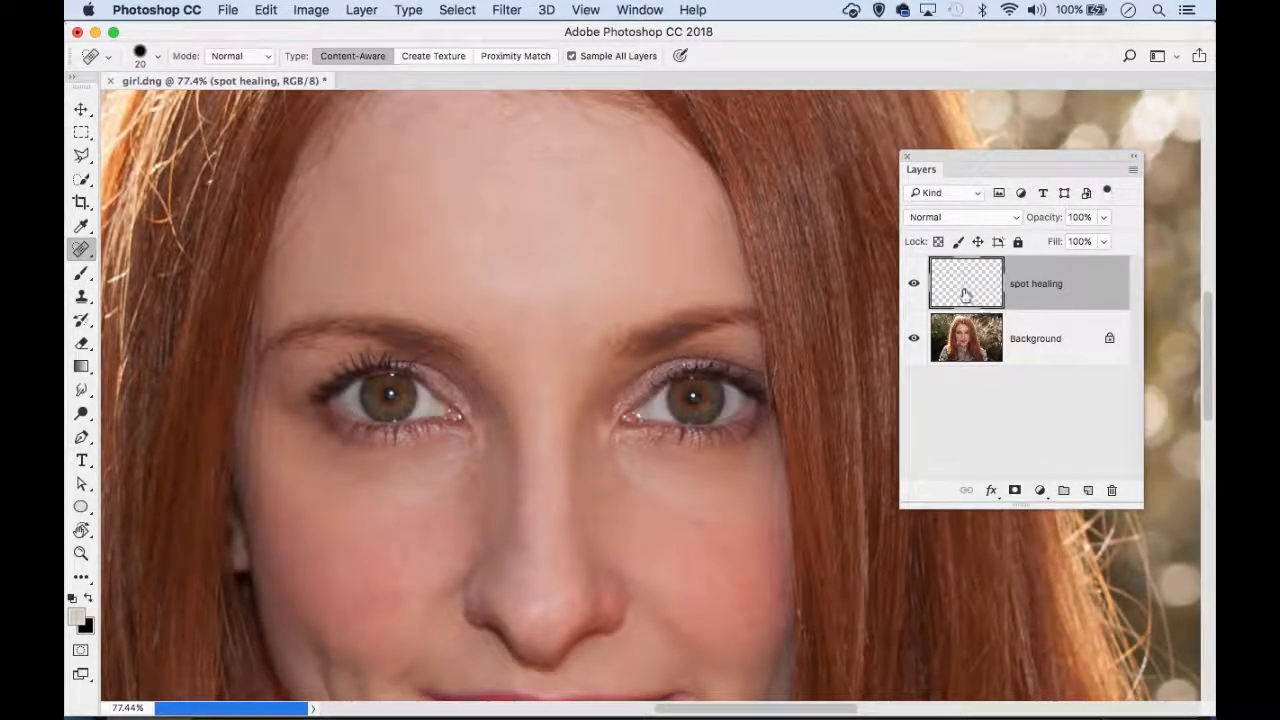
Paint out the bright stray hair strands beside the parting, just above the forehead, with the Spot Healing Brush
mouse_move(372, 300)
left_mouse_down()
mouse_move(314, 192)
mouse_move(282, 246)
mouse_move(336, 150)
mouse_move(416, 325)
mouse_move(493, 266)
mouse_move(482, 328)
left_mouse_up()
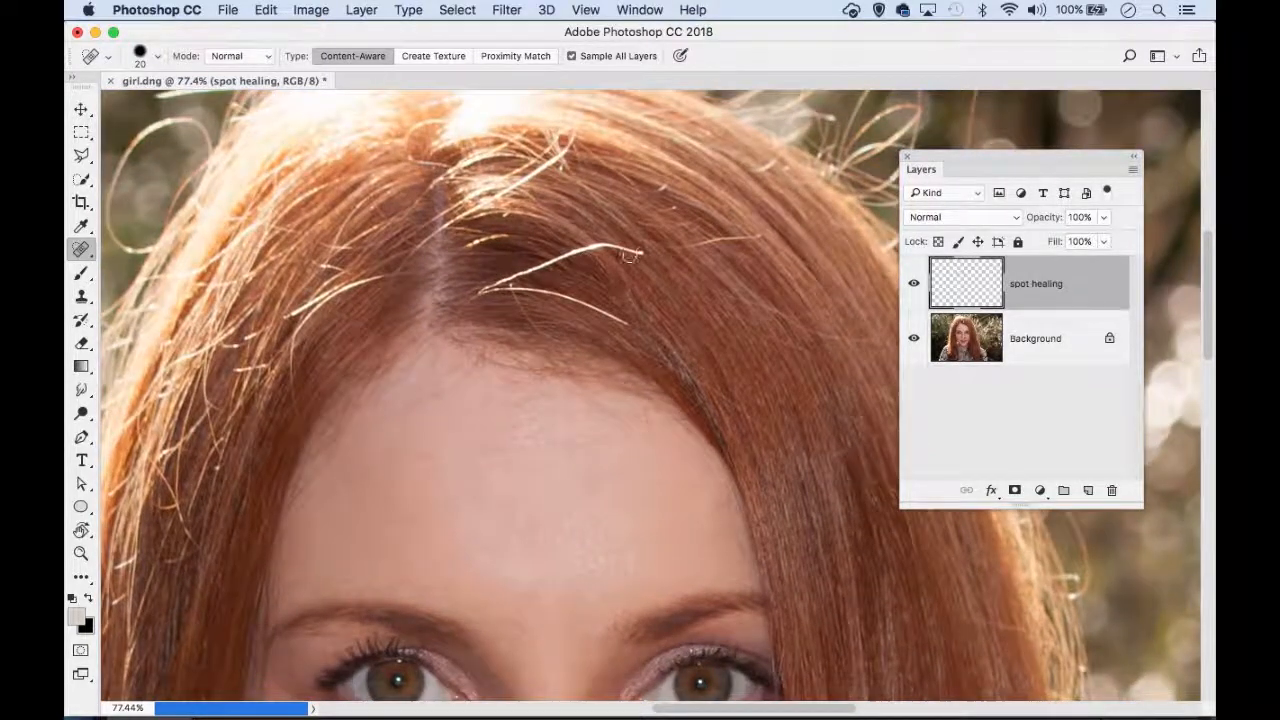
mouse_move(645, 251)
left_mouse_down()
mouse_move(560, 251)
mouse_move(484, 287)
mouse_move(578, 300)
mouse_move(623, 325)
left_mouse_up()
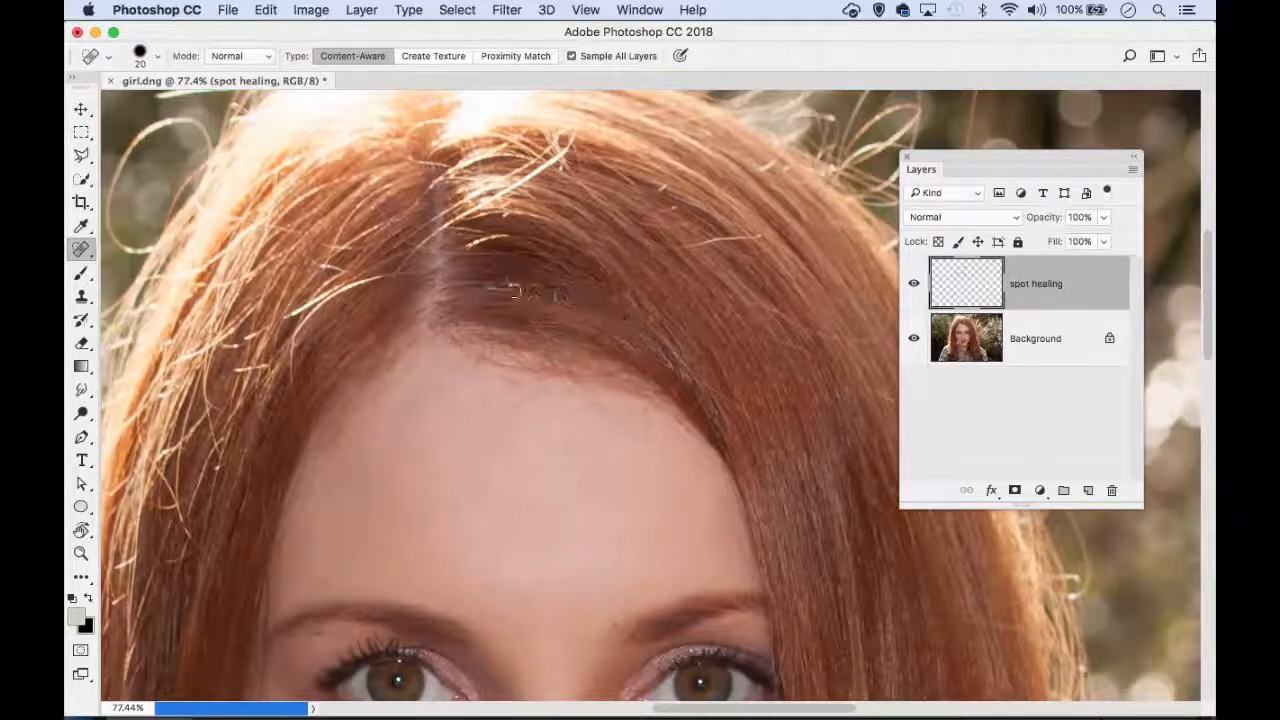
Heal the remaining stray strands crossing the dark hair next to the parting
left_click_drag(493, 288, 487, 290)
mouse_move(503, 283)
left_mouse_down()
mouse_move(477, 300)
mouse_move(469, 252)
mouse_move(520, 240)
left_mouse_up()
left_click(485, 296)
left_click_drag(690, 244, 780, 232)
Paint out the looping flyaway hair beside the upper head with a size 30 Spot Healing Brush, cleaning the background there
mouse_move(420, 271)
left_mouse_down()
mouse_move(451, 329)
mouse_move(553, 383)
left_mouse_up()
key("]")
left_click_drag(348, 205, 429, 199)
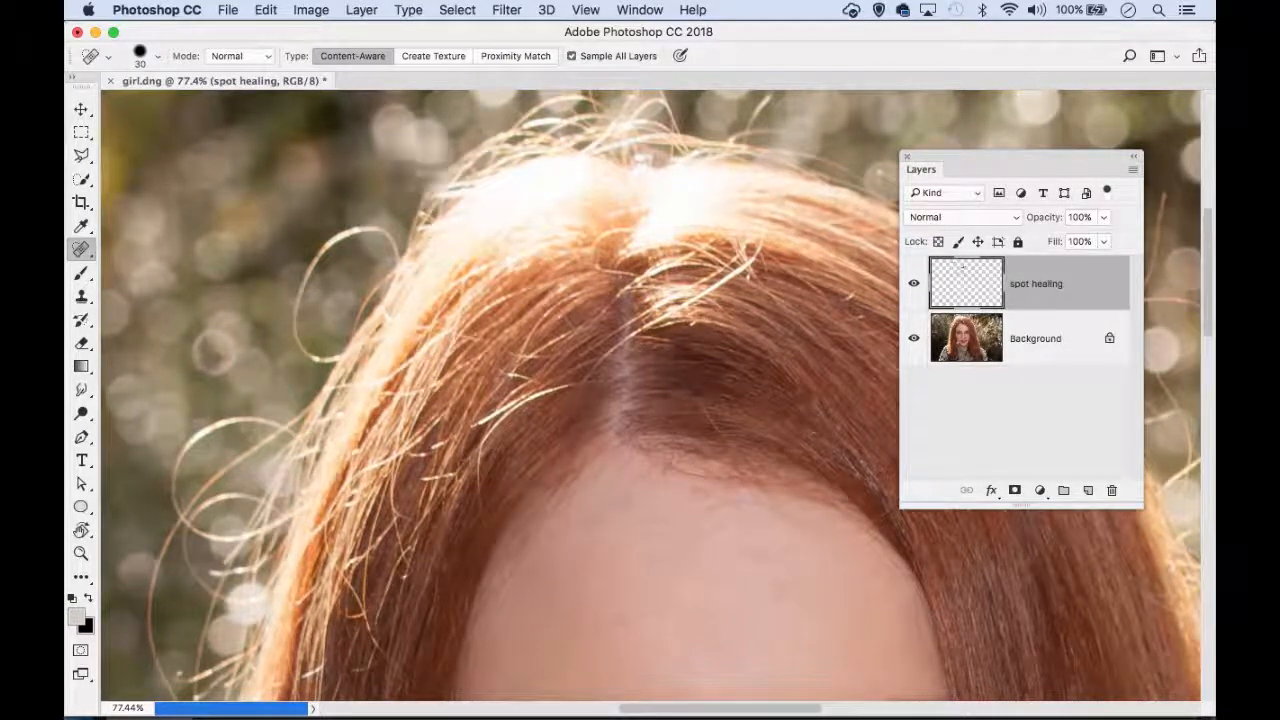
mouse_move(387, 249)
left_mouse_down()
mouse_move(344, 223)
mouse_move(313, 258)
mouse_move(296, 304)
mouse_move(302, 350)
mouse_move(335, 362)
mouse_move(350, 348)
left_mouse_up()
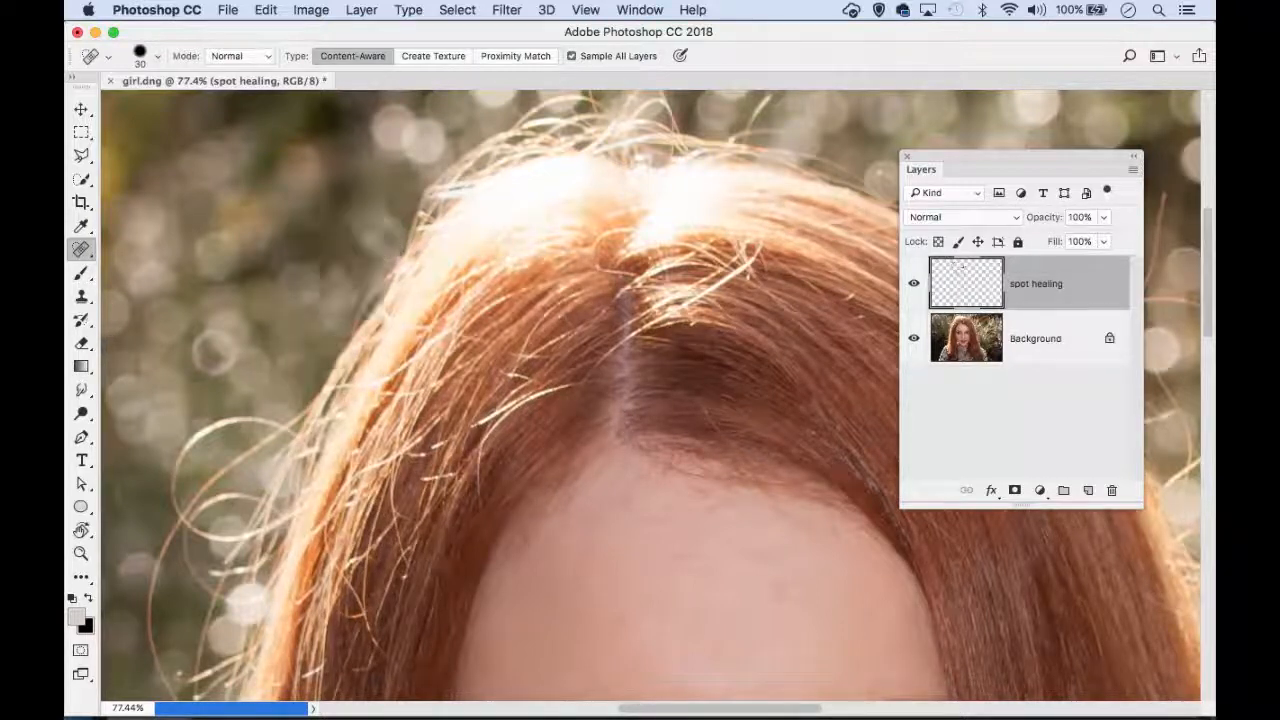
left_click(378, 229)
left_click_drag(347, 307, 387, 231)
mouse_move(322, 347)
left_mouse_down()
mouse_move(401, 264)
mouse_move(362, 262)
mouse_move(315, 286)
mouse_move(295, 366)
mouse_move(315, 333)
mouse_move(401, 268)
left_mouse_up()
left_click(402, 268)
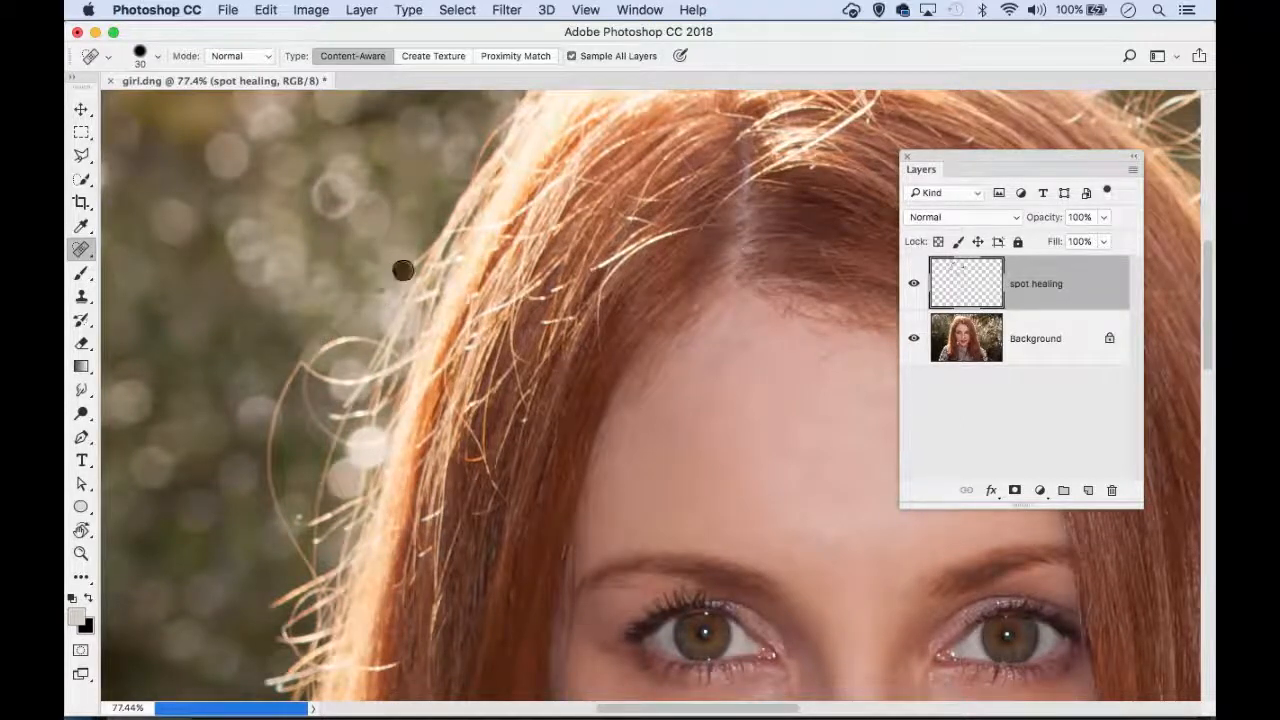
left_click_drag(419, 250, 419, 250)
Remove the lower hair loop and thin flyaway strands against the dark background at eyebrow and eye level, adjusting the healing brush size
mouse_move(293, 369)
left_mouse_down()
mouse_move(327, 323)
mouse_move(319, 314)
mouse_move(296, 414)
mouse_move(338, 520)
left_mouse_up()
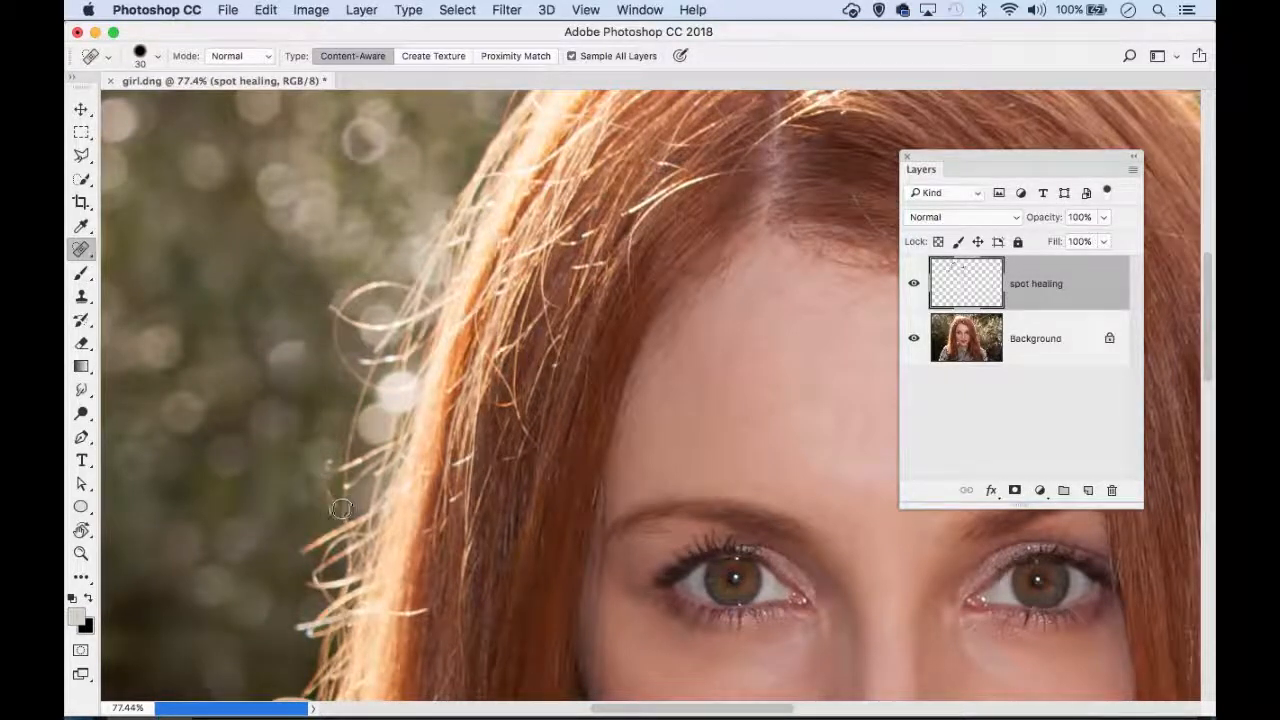
key("[")
mouse_move(332, 308)
left_mouse_down()
mouse_move(386, 327)
mouse_move(370, 287)
mouse_move(344, 318)
mouse_move(358, 285)
left_mouse_up()
key("]")
key("]")
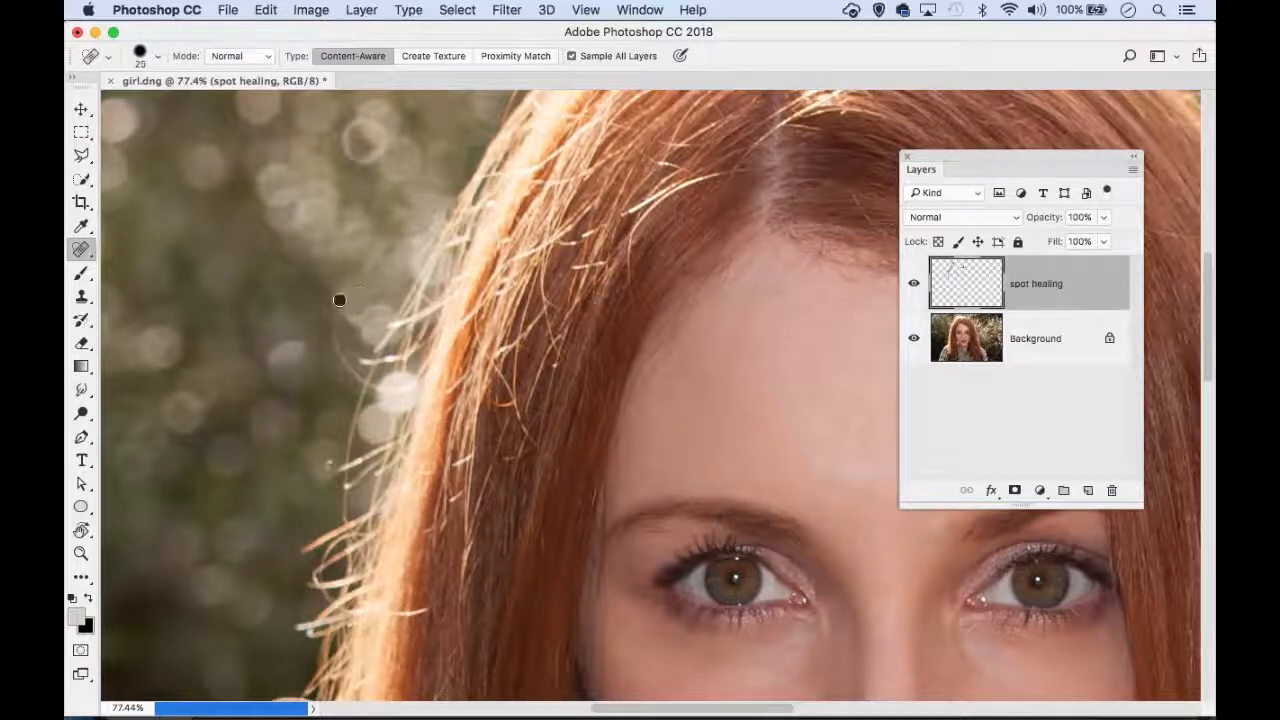
left_click_drag(336, 334, 366, 386)
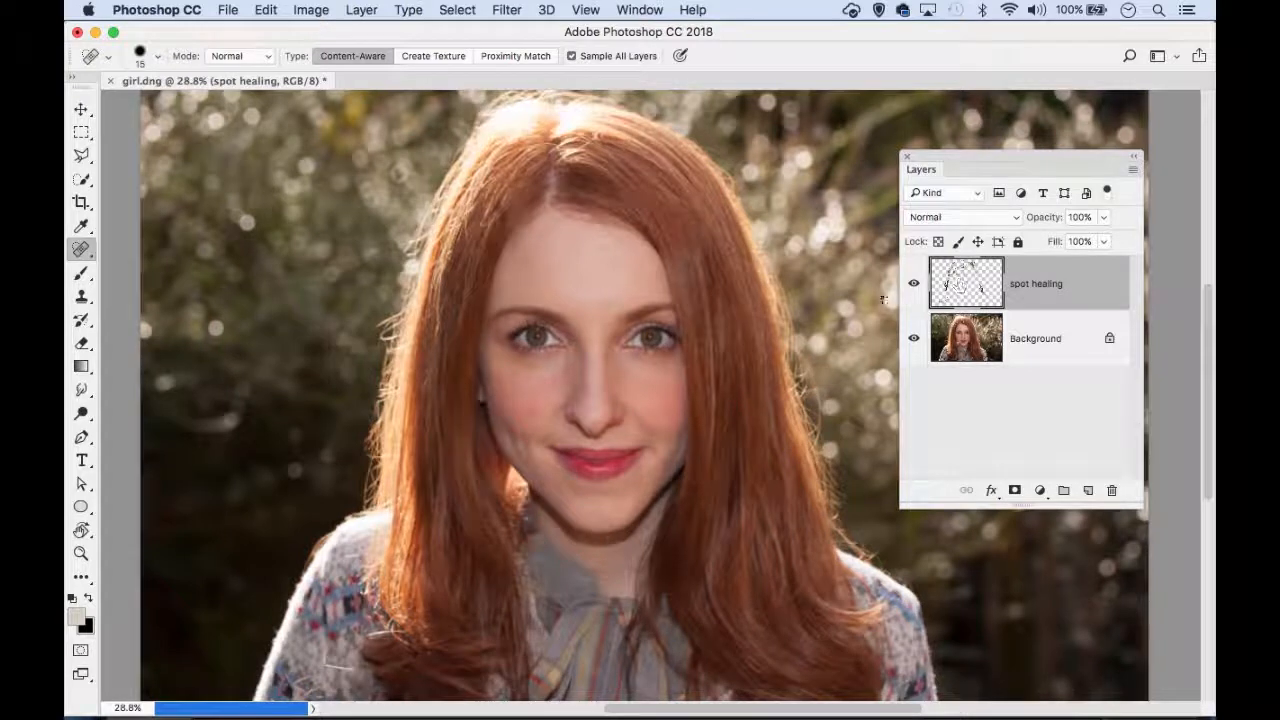
Compare the whole portrait with and without the spot healing layer, then inspect the healing strokes with the Background hidden
left_click(569, 286, "super")
left_click_drag(638, 276, 598, 297)
key("super+minus")
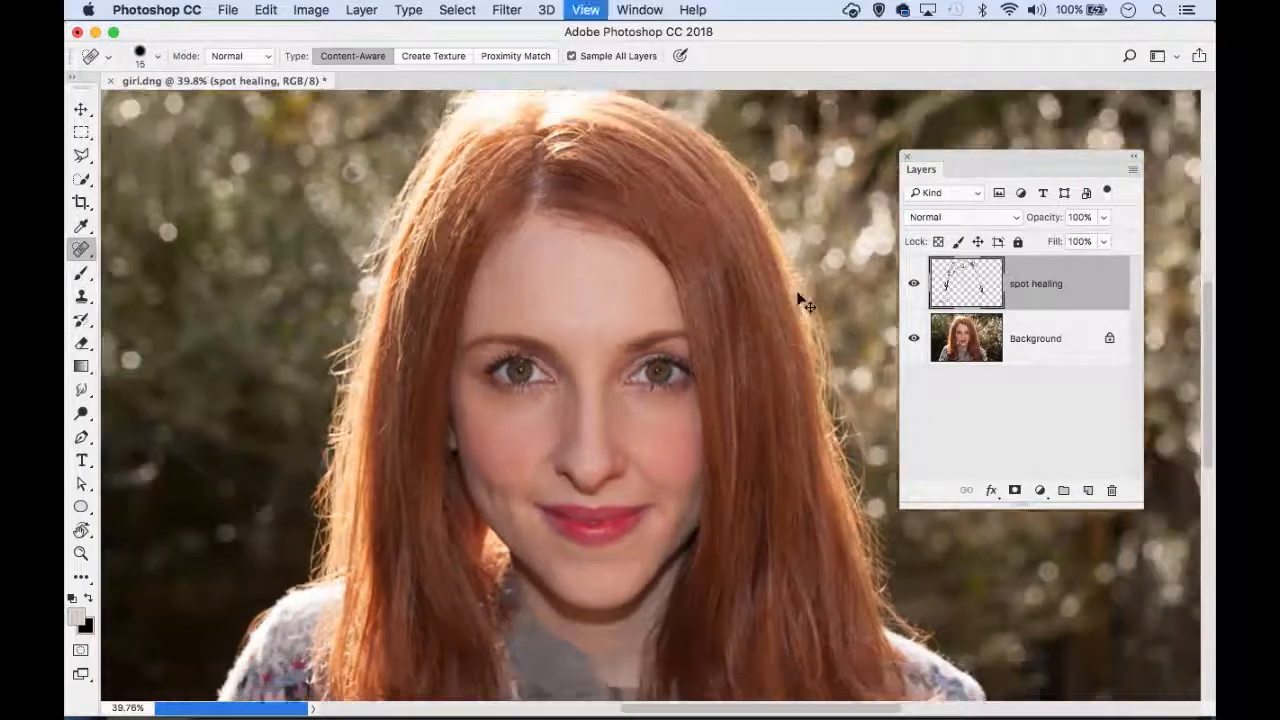
left_click(914, 284)
left_click(914, 284)
left_click(914, 284)
left_click(914, 284)
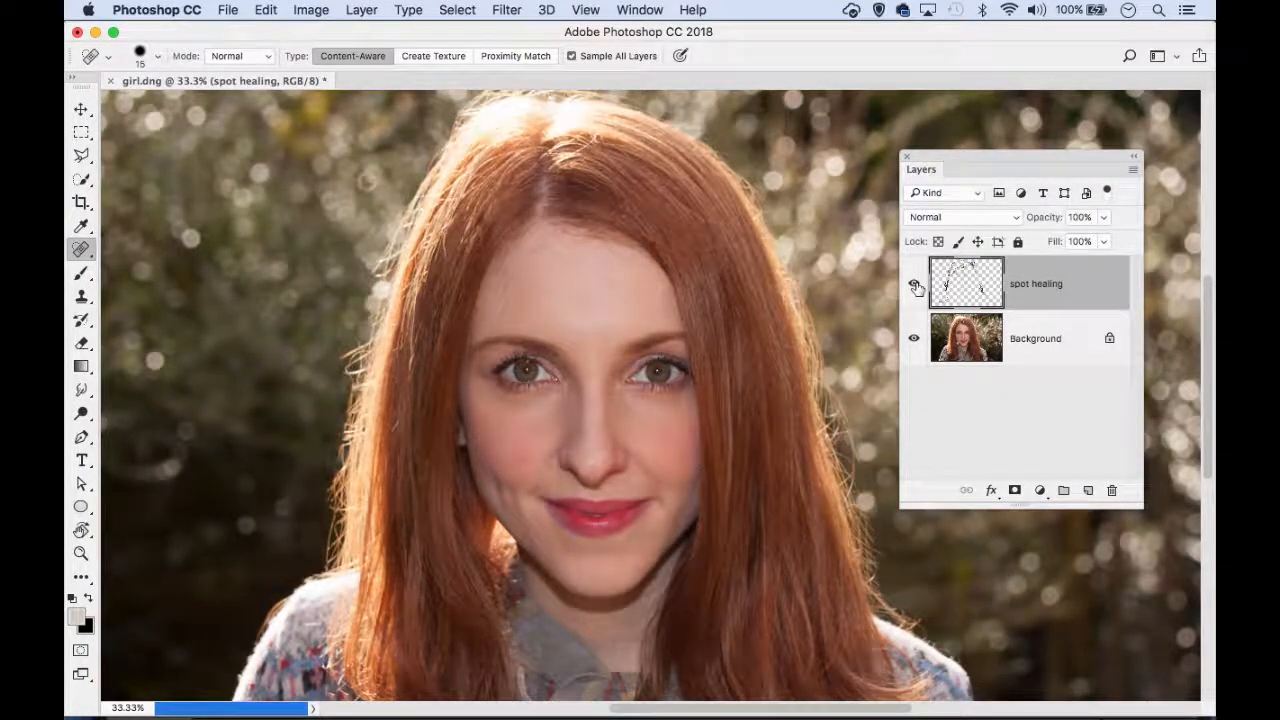
left_click(914, 338)
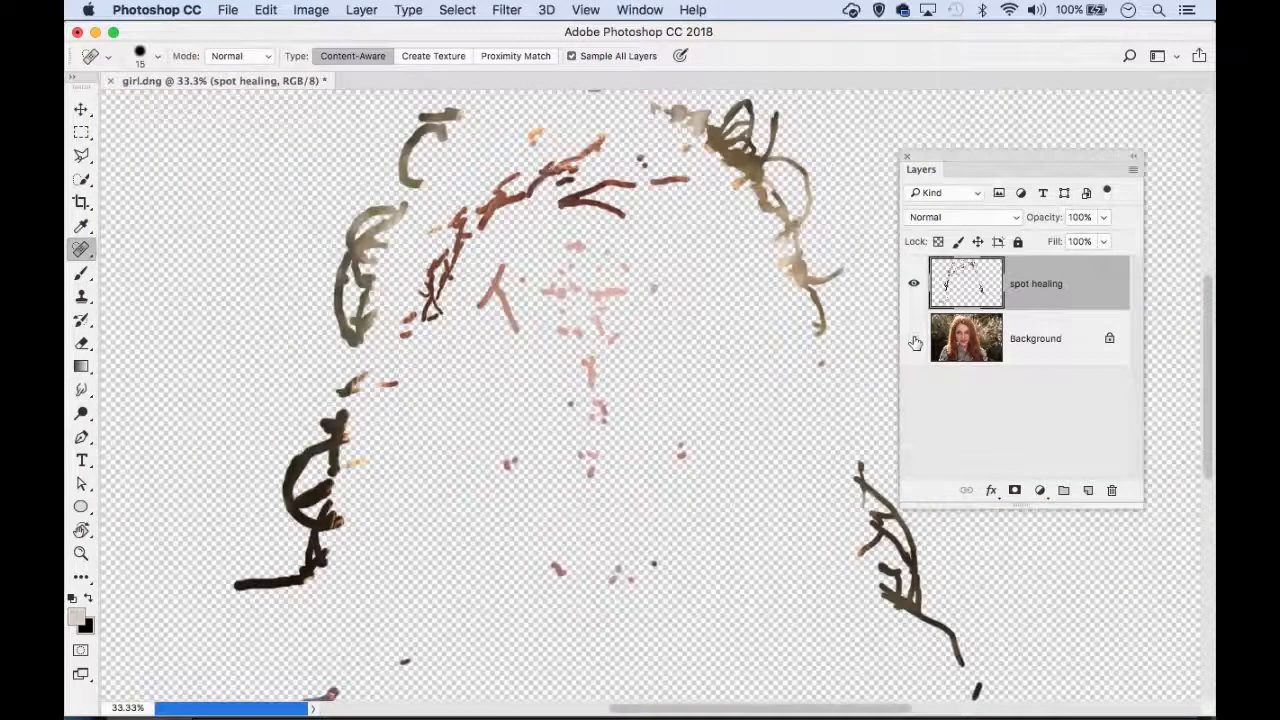
left_click(914, 340)
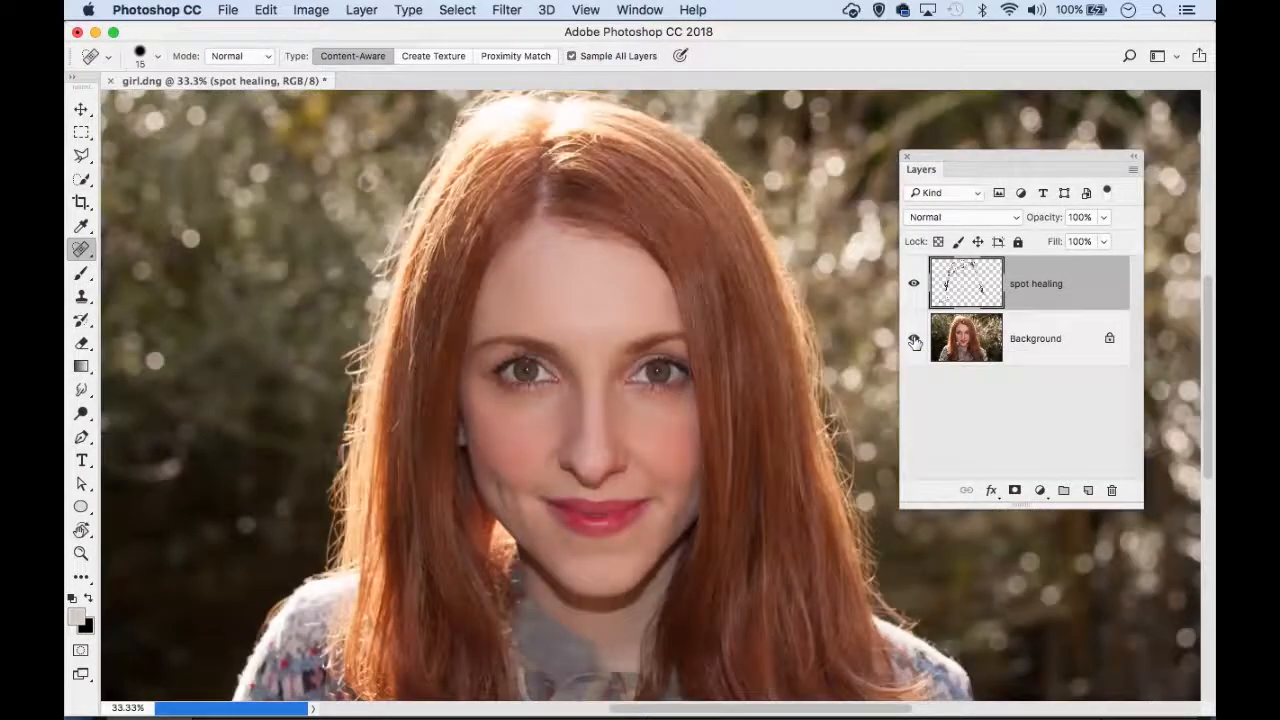
Add a new layer named cloning above spot healing and choose the Clone Stamp Tool with sampling from All Layers
left_click(1088, 491)
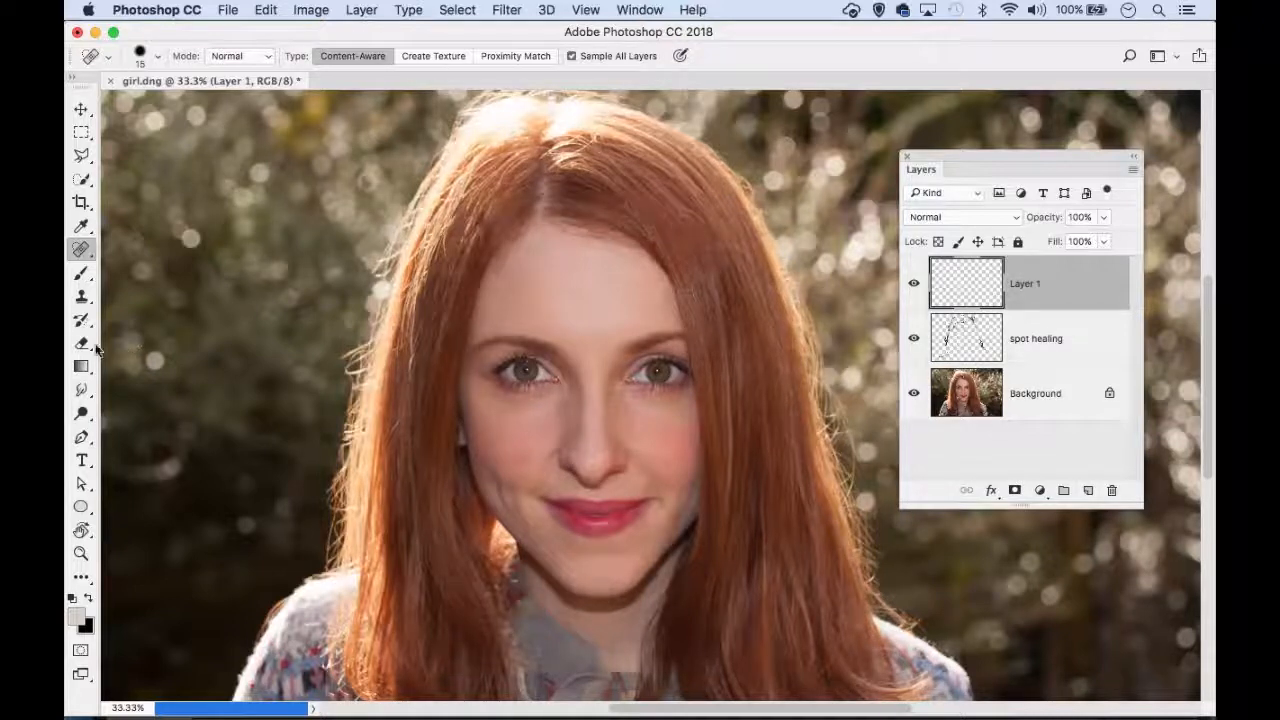
left_click(81, 296)
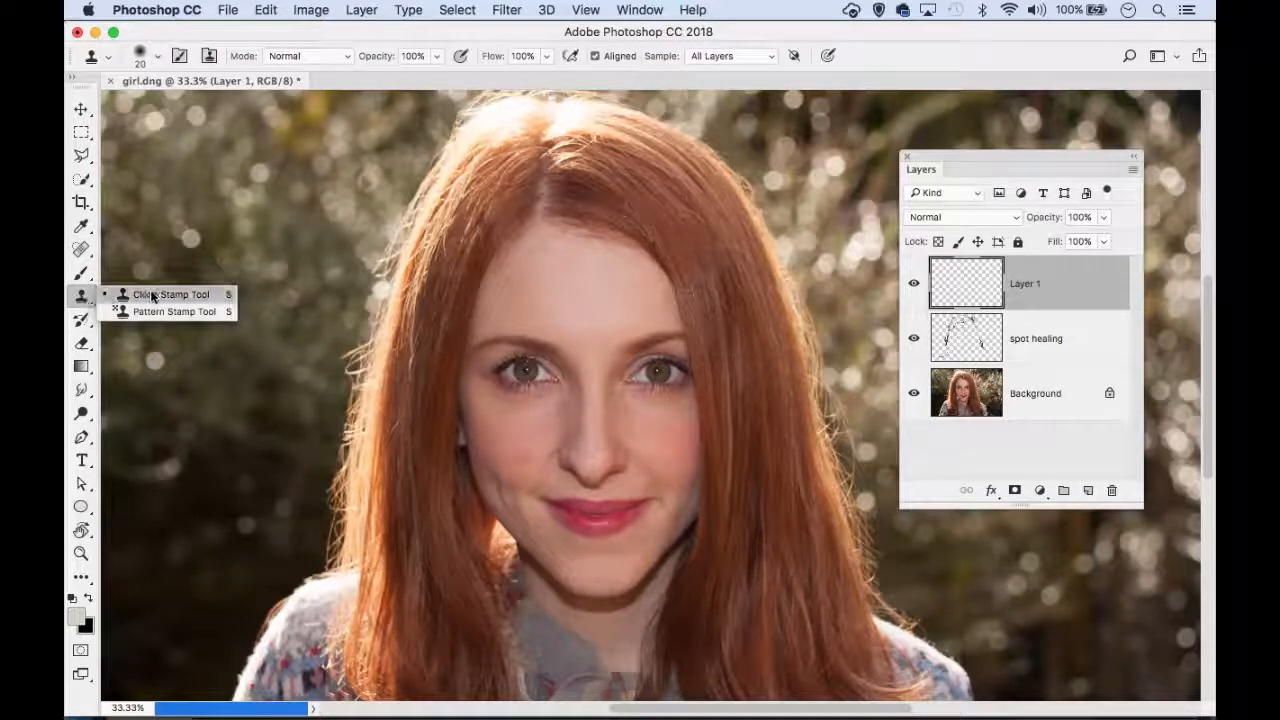
left_click(164, 295)
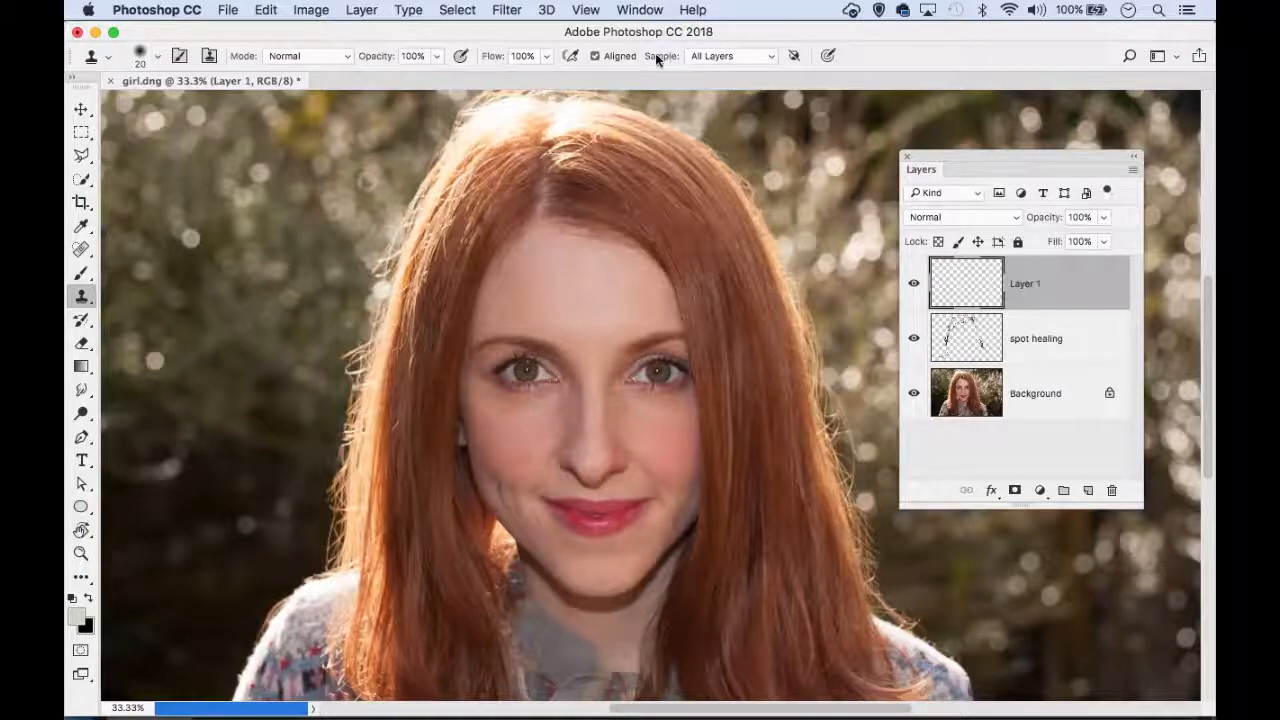
left_click(727, 58)
left_click(727, 58)
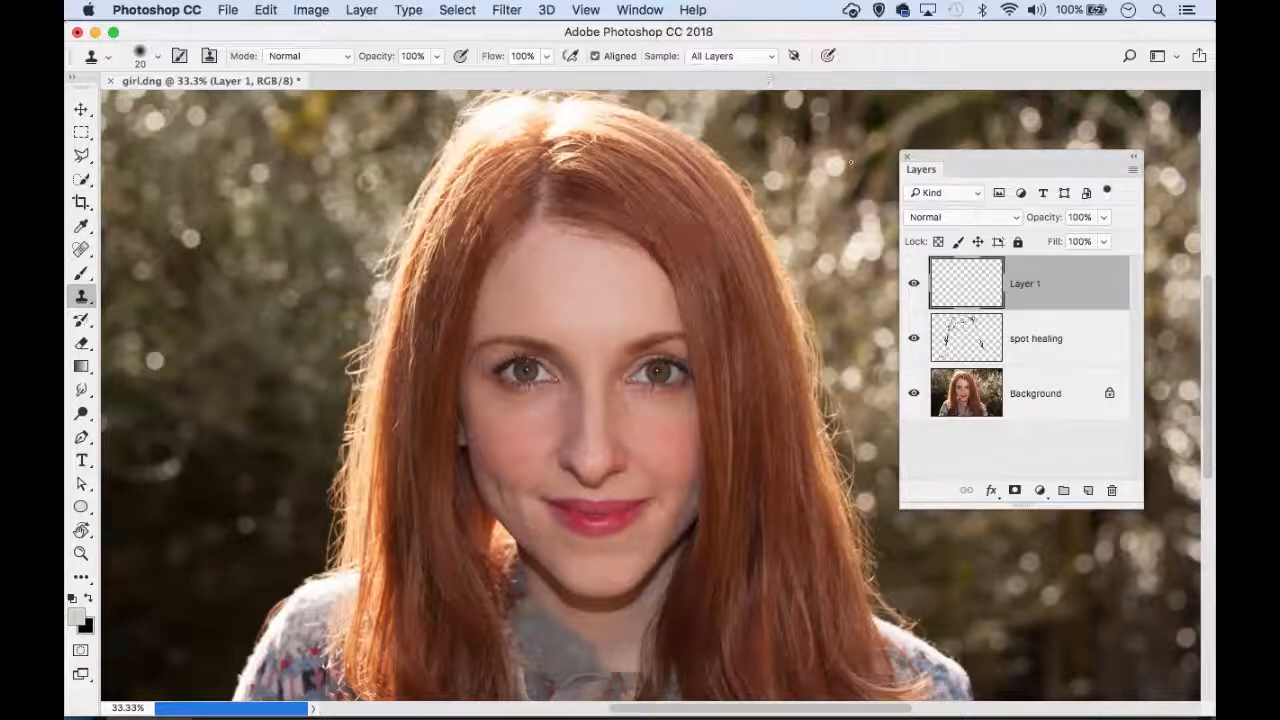
double_click(1025, 284)
type("cloning")
key("Return")
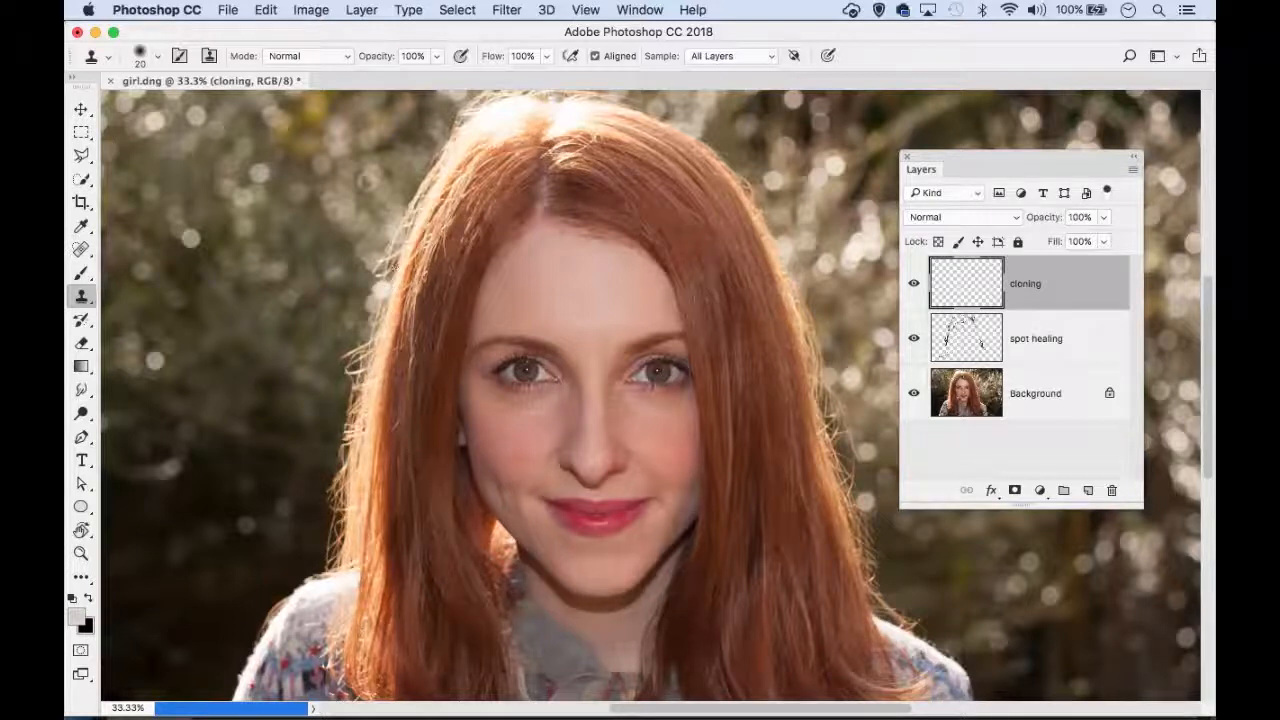
Enlarge the Clone Stamp brush to size 125
key("bracketright")
key("bracketright")
key("bracketright")
key("bracketright")
key("bracketright")
key("bracketright")
key("bracketright")
key("bracketright")
key("bracketright")
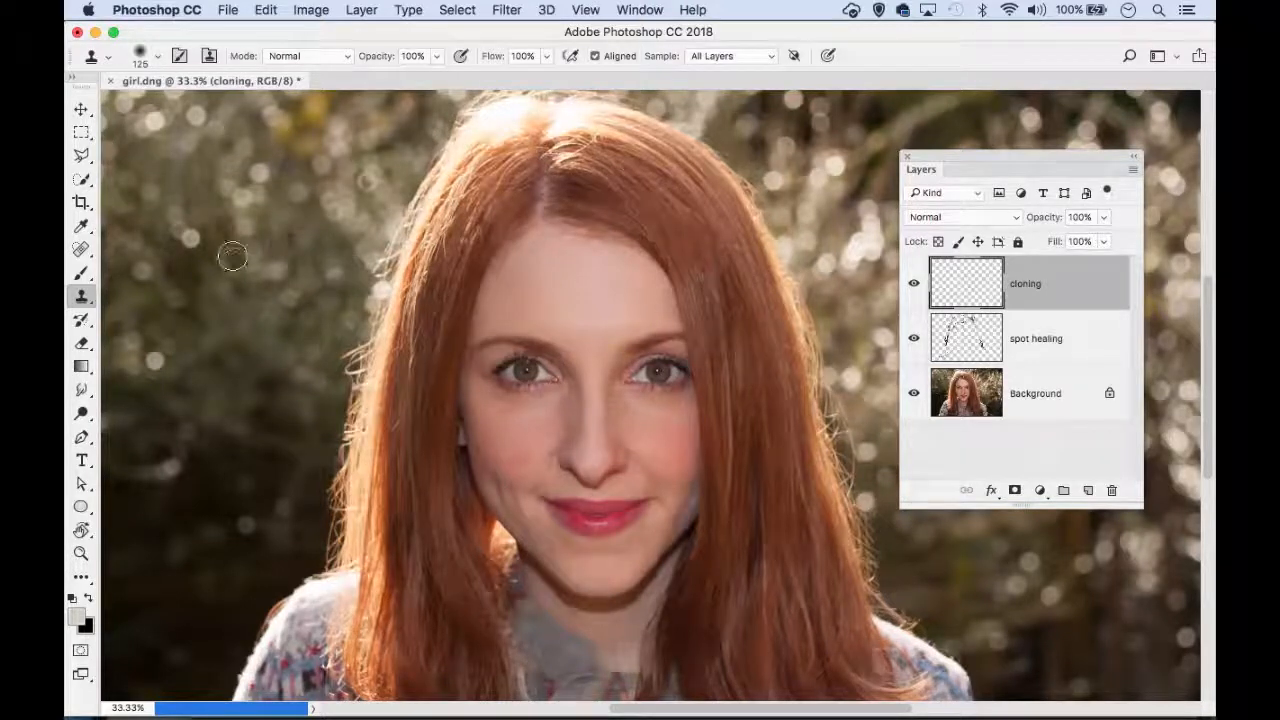
Try cloning a patch of the blurred background beside the head, and undo the stroke
mouse_move(221, 245)
left_mouse_down()
mouse_move(190, 247)
mouse_move(249, 261)
mouse_move(197, 220)
mouse_move(201, 250)
mouse_move(241, 256)
mouse_move(206, 218)
mouse_move(210, 245)
mouse_move(264, 257)
mouse_move(251, 225)
mouse_move(208, 230)
mouse_move(221, 261)
mouse_move(266, 250)
mouse_move(229, 228)
mouse_move(228, 268)
mouse_move(281, 261)
left_mouse_up()
key("super+z")
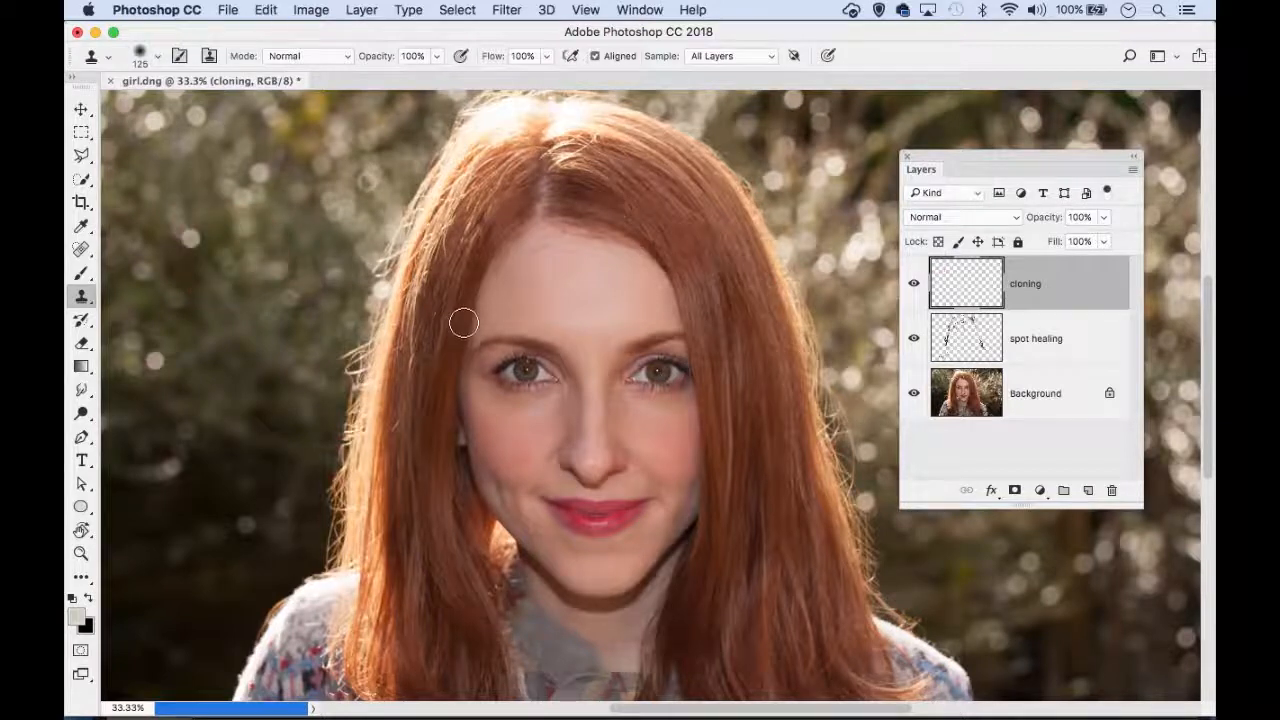
Clone cheek skin over the areas under both eyes with the Clone Stamp at 20% opacity and brush size 90
mouse_move(510, 401)
left_mouse_down()
mouse_move(549, 414)
mouse_move(577, 386)
mouse_move(502, 358)
mouse_move(551, 409)
mouse_move(571, 369)
mouse_move(512, 390)
left_mouse_up()
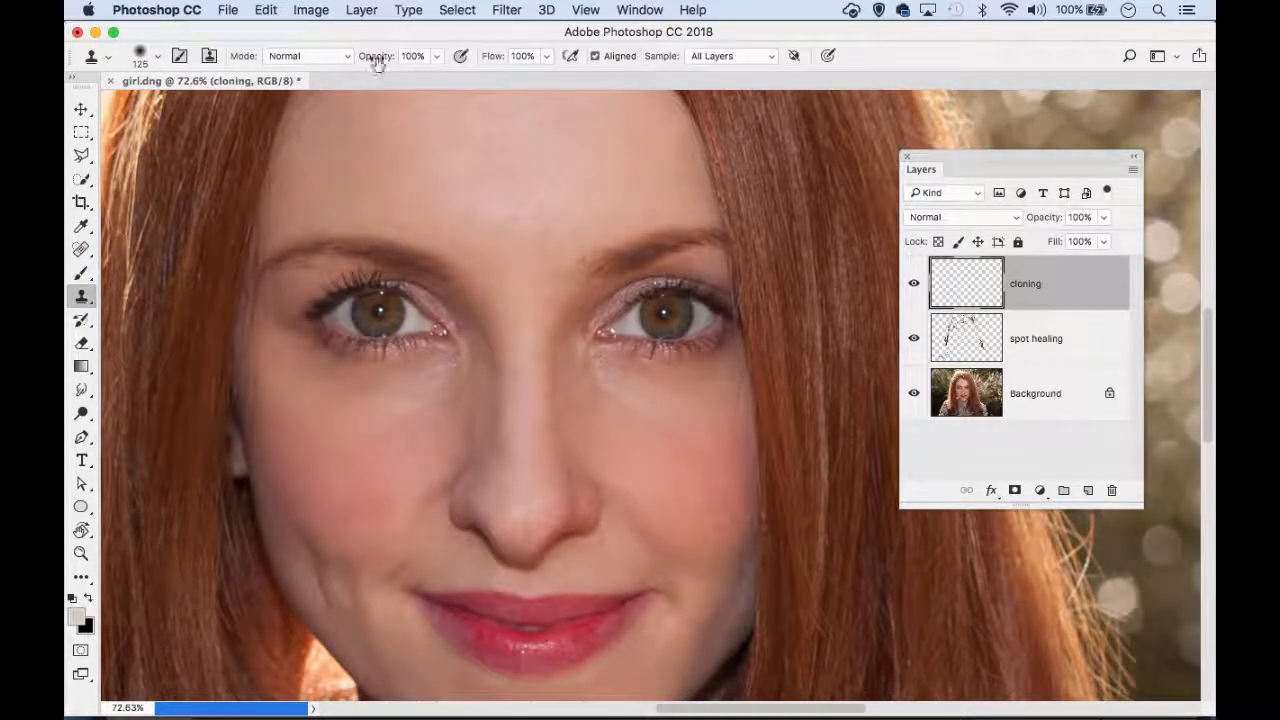
left_click_drag(380, 60, 310, 64)
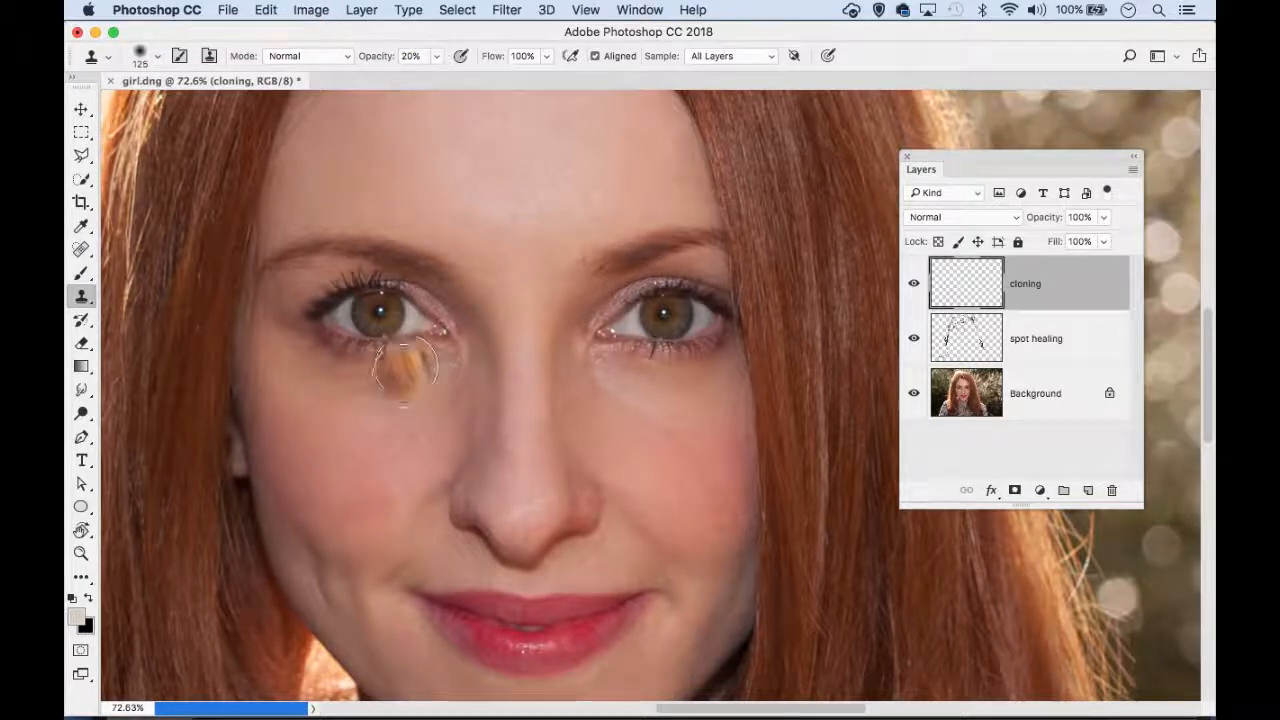
left_click(358, 459, "alt")
key("bracketleft")
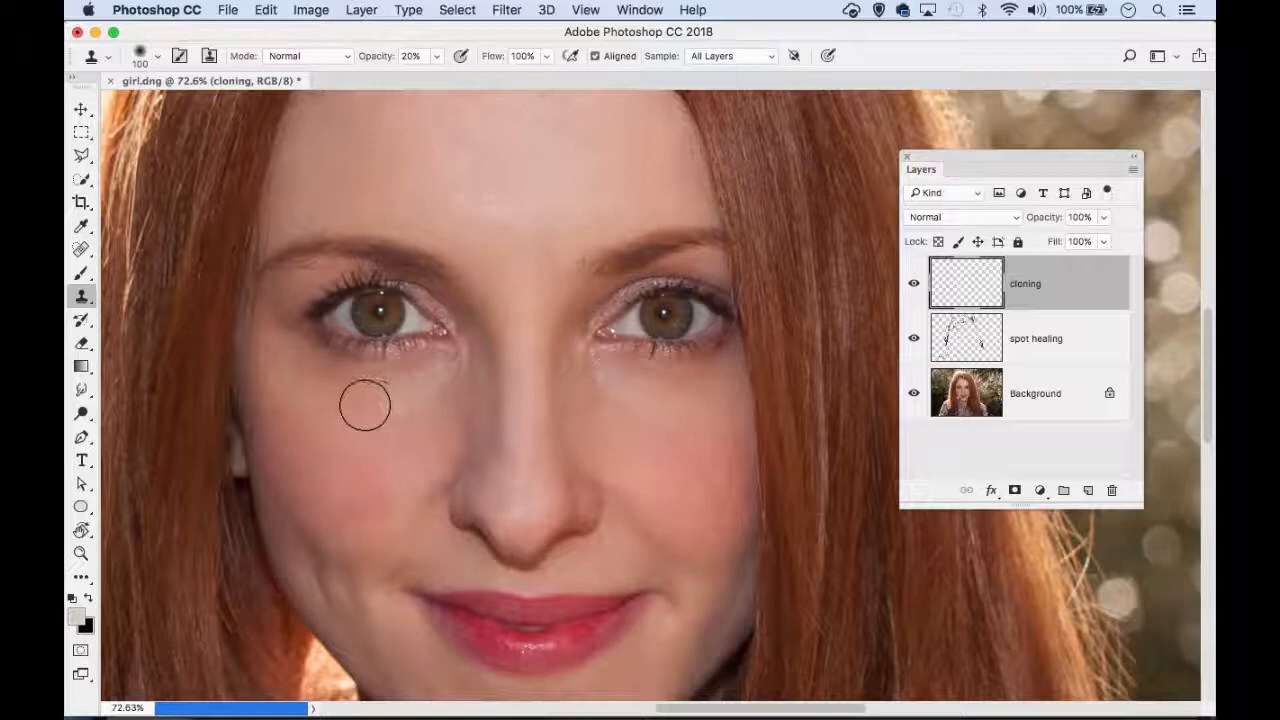
key("bracketleft")
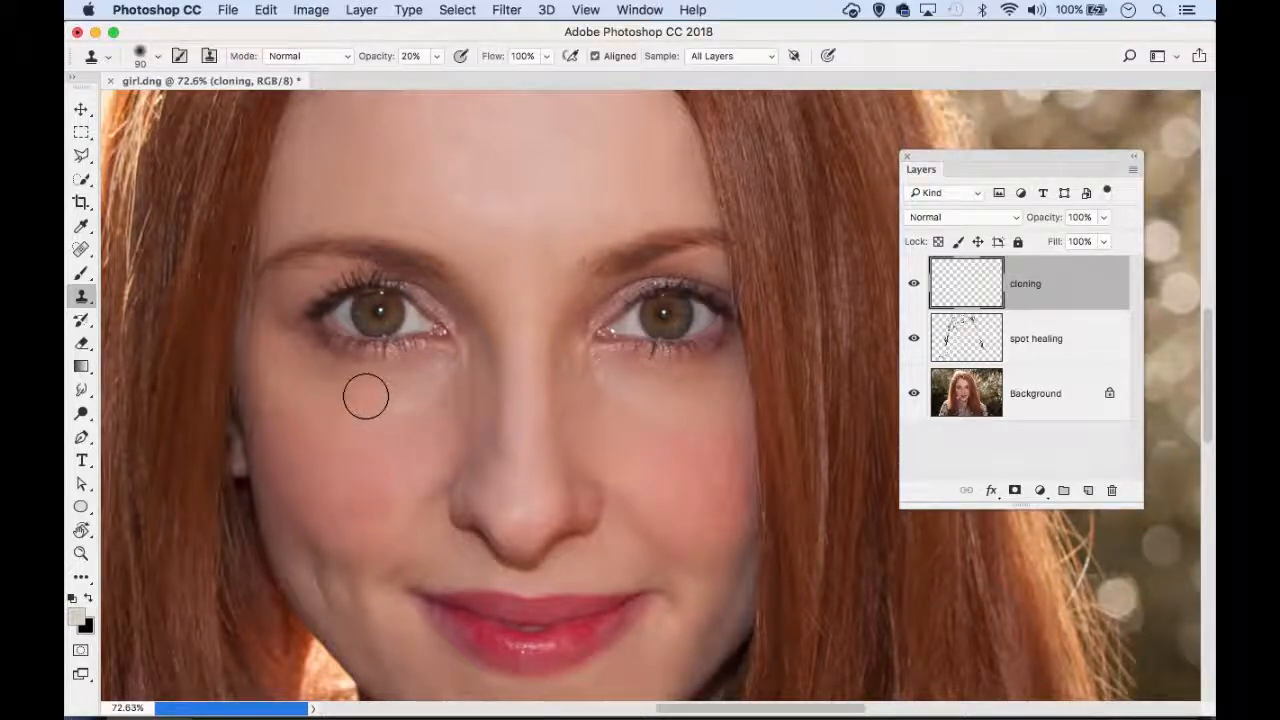
mouse_move(384, 397)
left_mouse_down()
mouse_move(451, 369)
mouse_move(399, 404)
mouse_move(349, 397)
mouse_move(383, 411)
mouse_move(414, 394)
mouse_move(493, 398)
left_mouse_up()
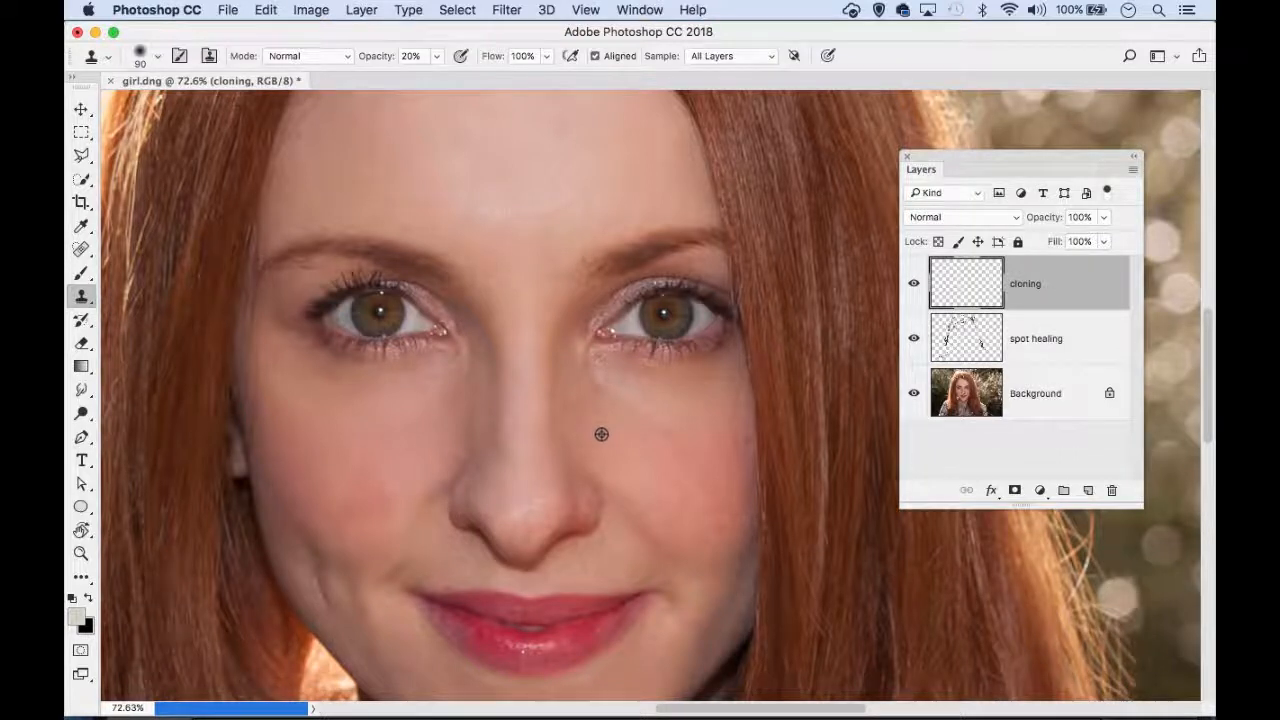
mouse_move(606, 380)
left_mouse_down()
mouse_move(680, 417)
mouse_move(612, 394)
mouse_move(587, 361)
mouse_move(609, 378)
left_mouse_up()
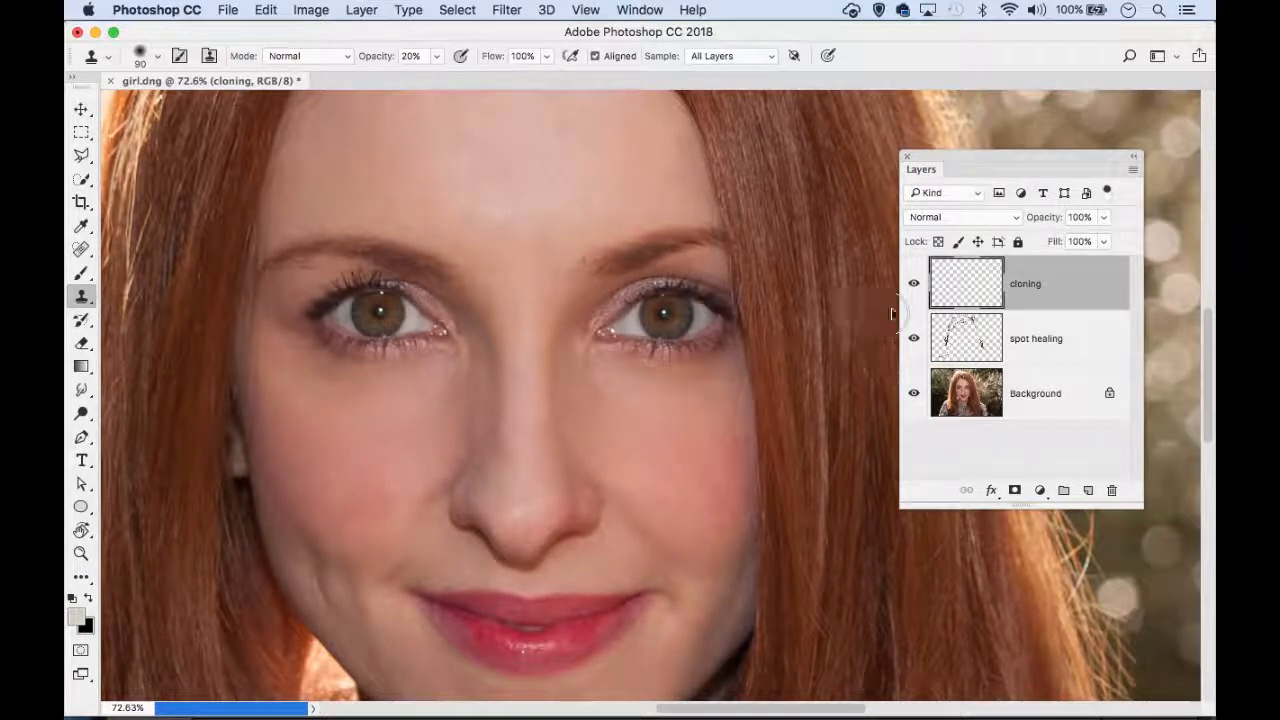
Compare the under-eye areas with the cloning layer hidden and shown
left_click(916, 285)
left_click(916, 285)
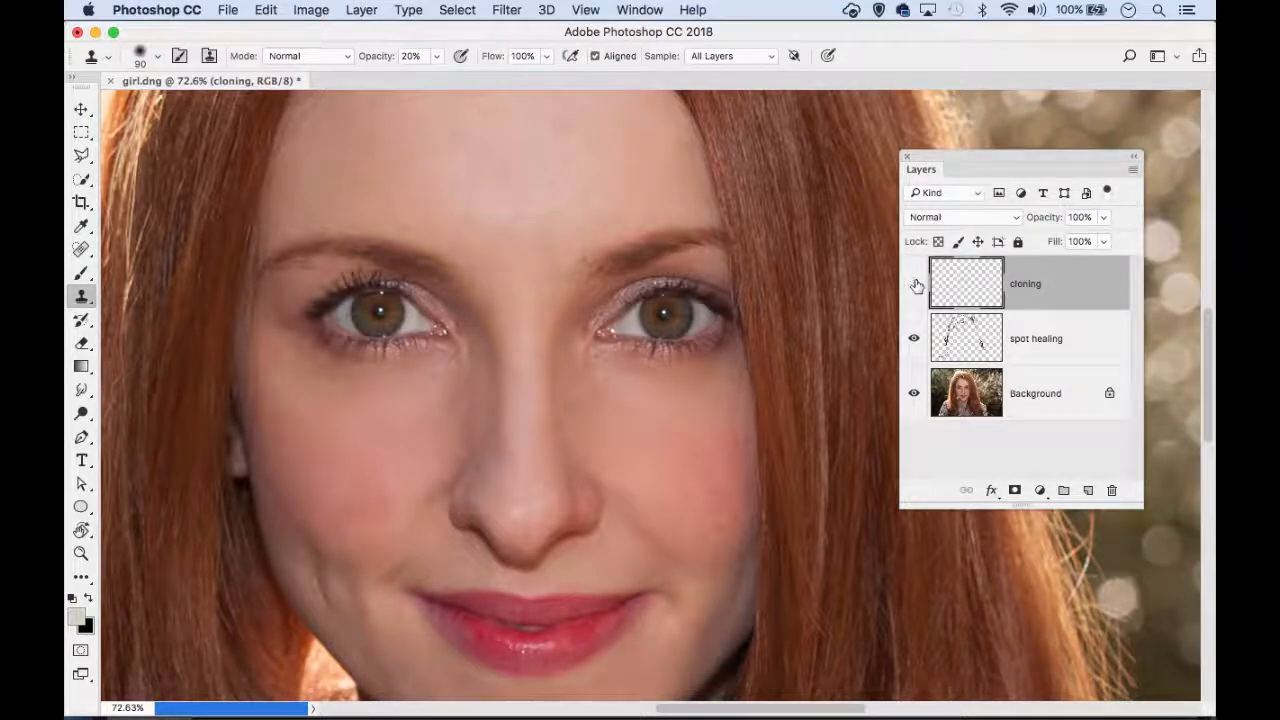
left_click(916, 285)
left_click(916, 285)
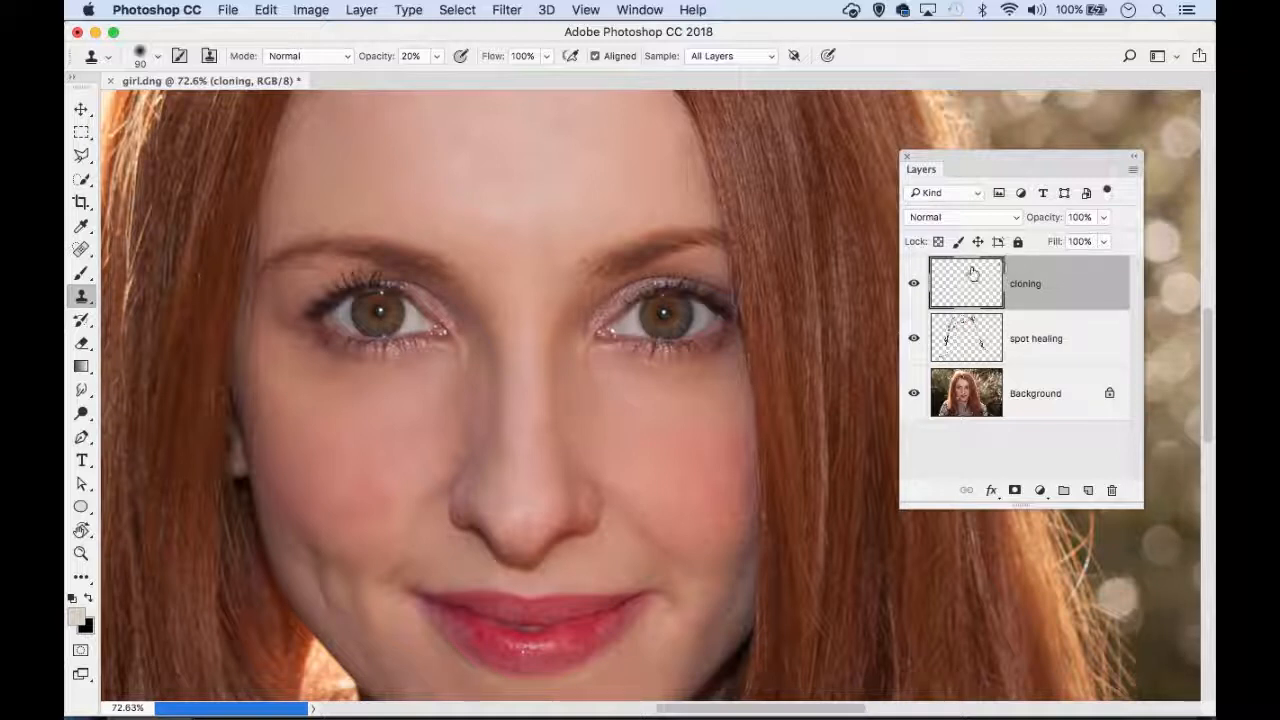
left_click(914, 285)
left_click(914, 285)
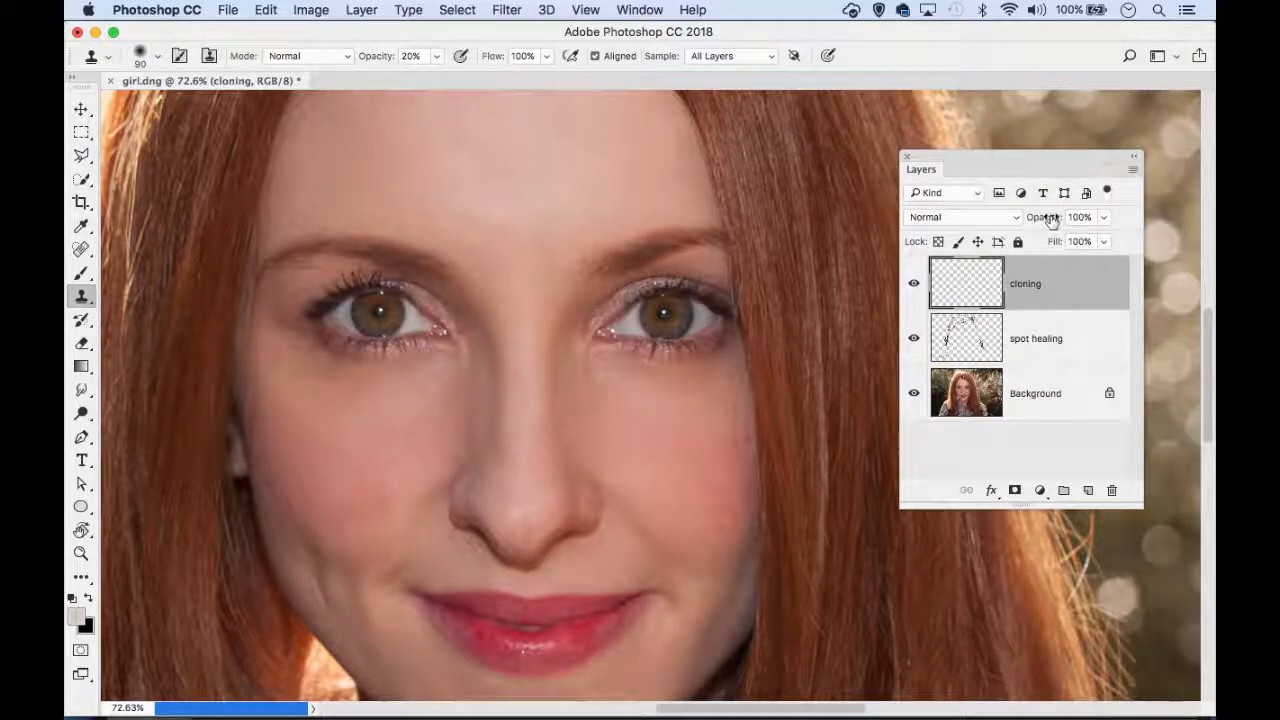
Lower the cloning layer's opacity to 66%, checking the under-eye areas with and without the layer
left_click_drag(1054, 221, 1035, 221)
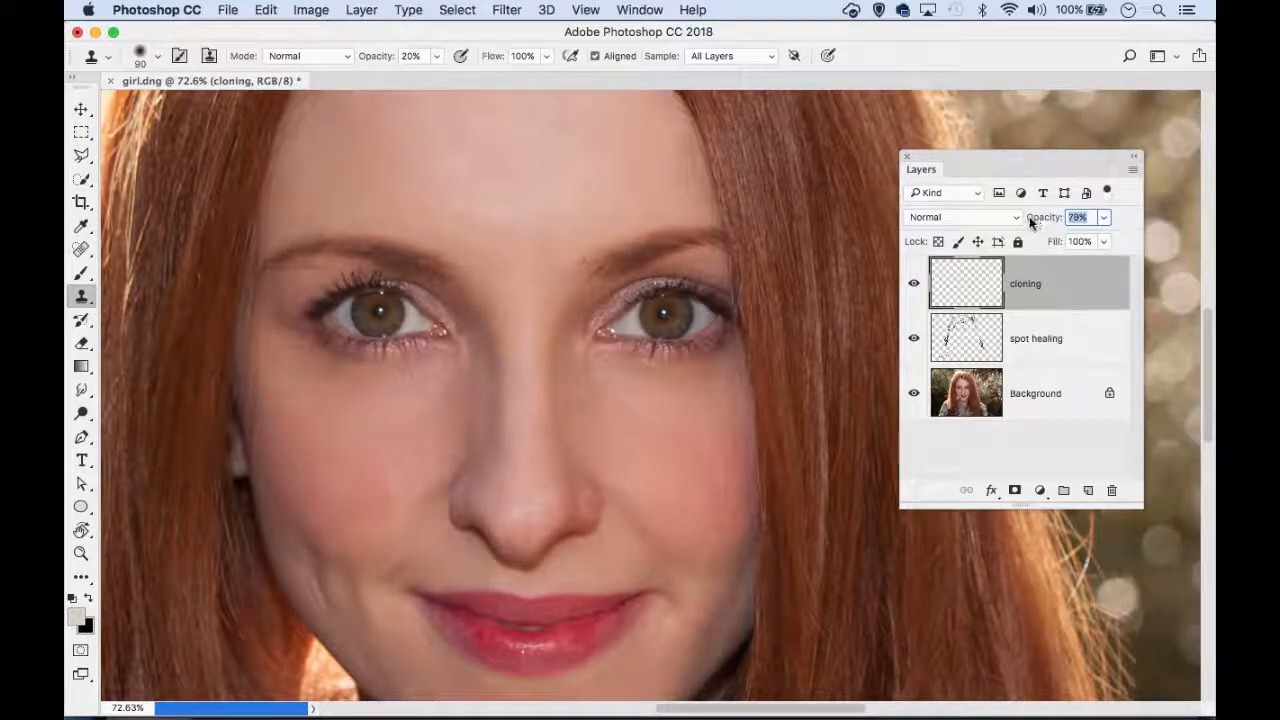
left_click(913, 284)
left_click(913, 285)
left_click(913, 285)
left_click(913, 285)
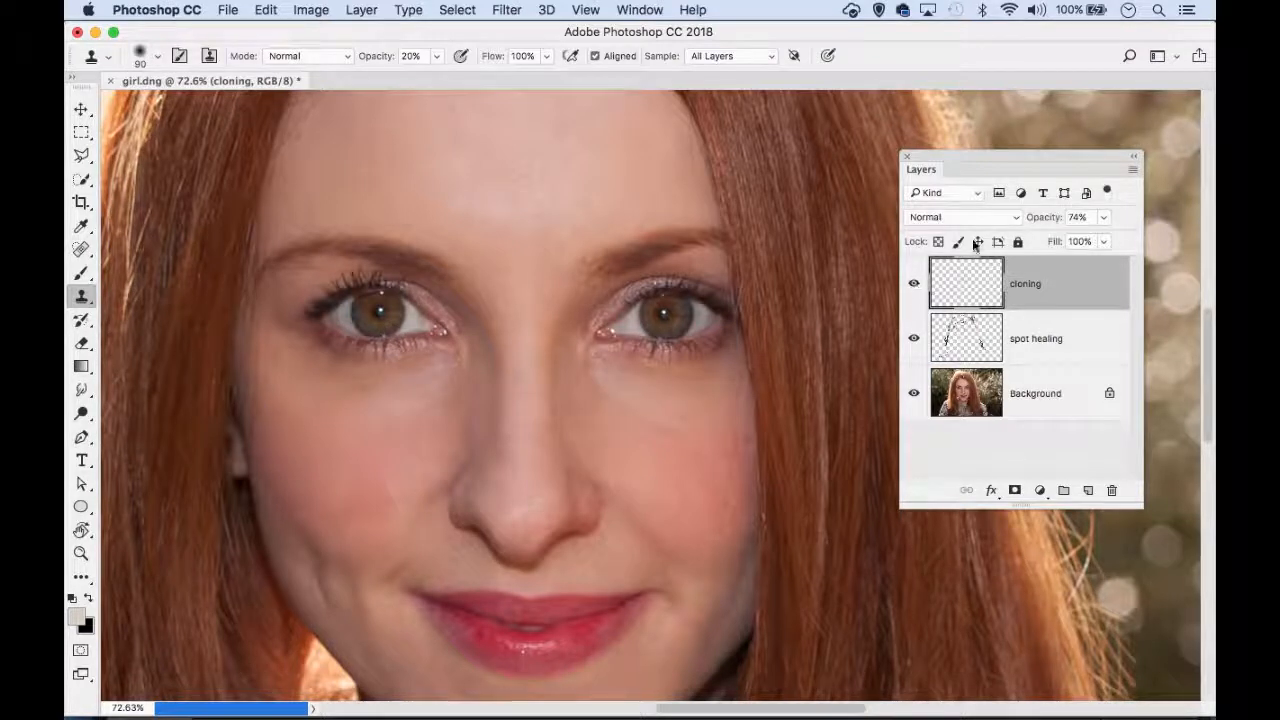
left_click_drag(1044, 216, 1047, 218)
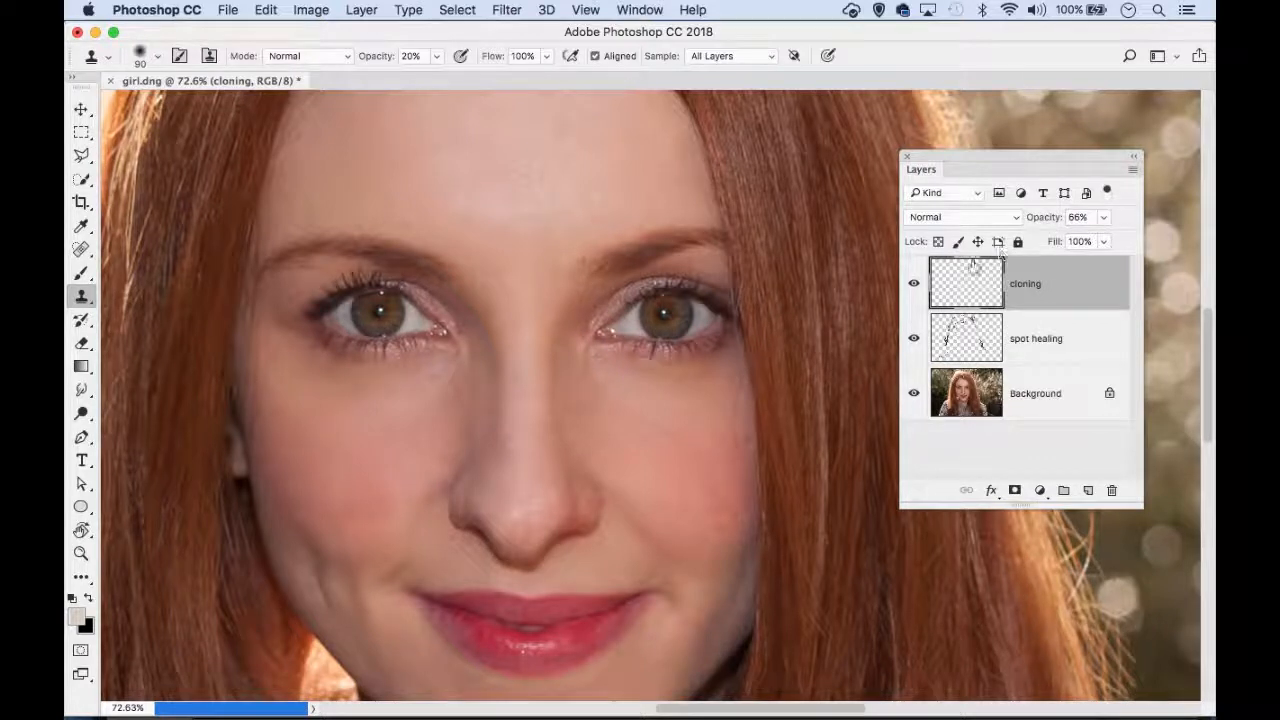
left_click(913, 287)
left_click(913, 287)
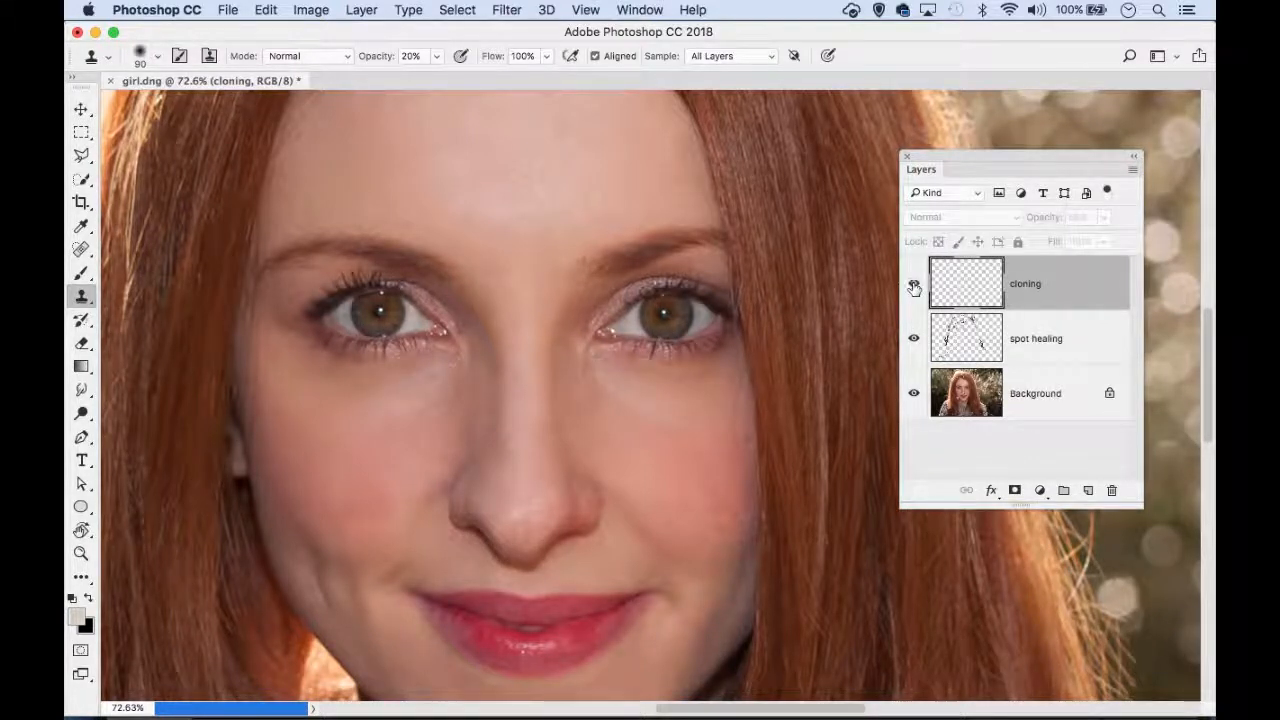
left_click(913, 287)
left_click(913, 287)
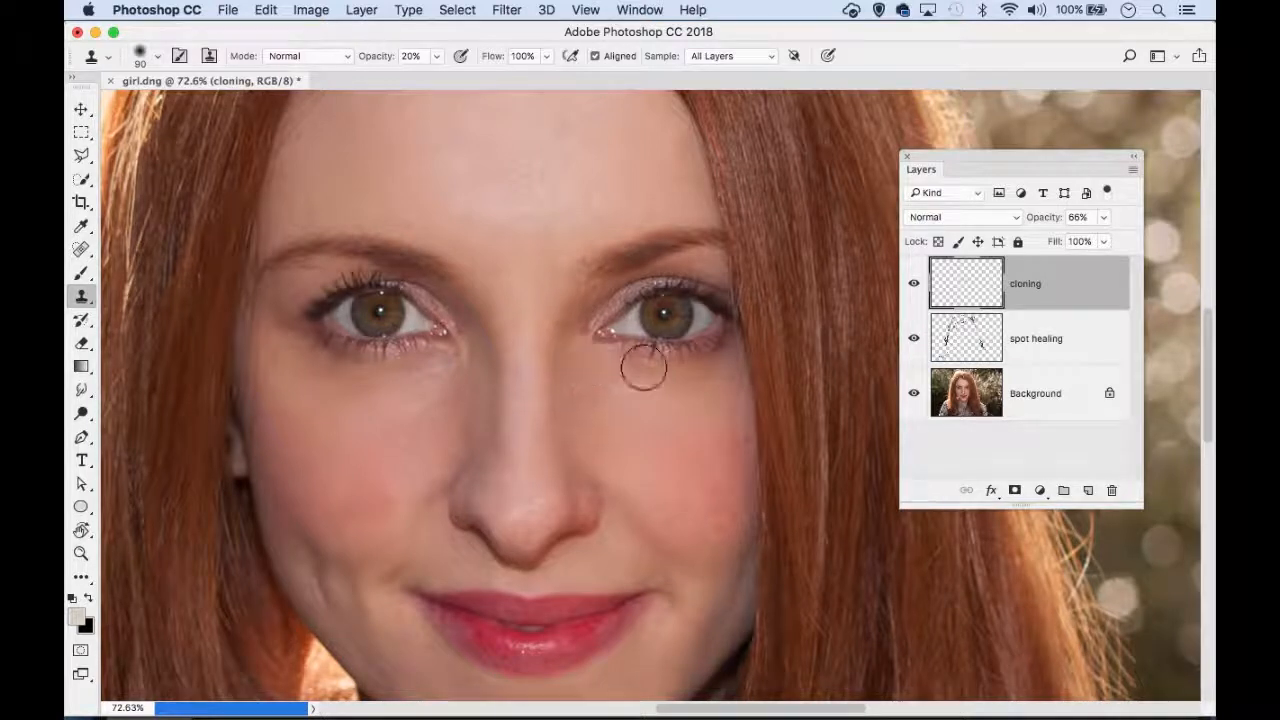
Add a Curves adjustment layer above the cloning layer, extend the layer list, and move the curve settings away from the nose and forehead
left_click(794, 367, "alt")
left_click(1040, 491)
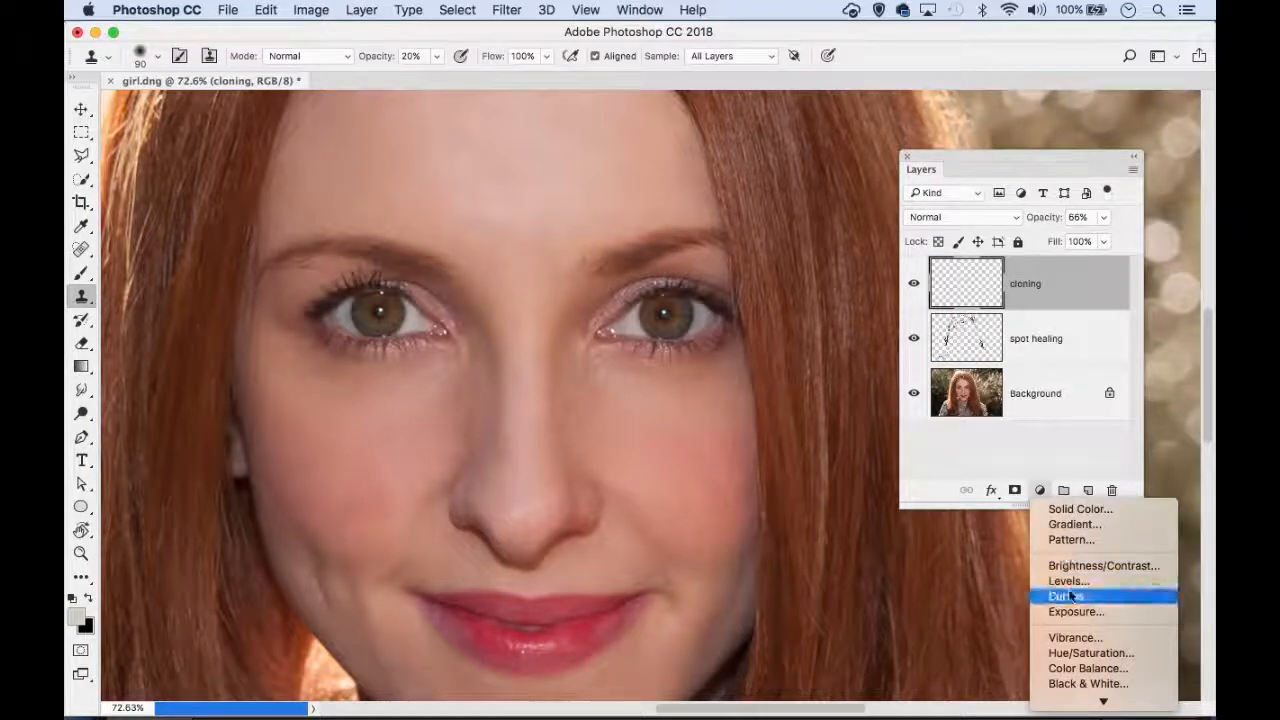
left_click(1107, 598)
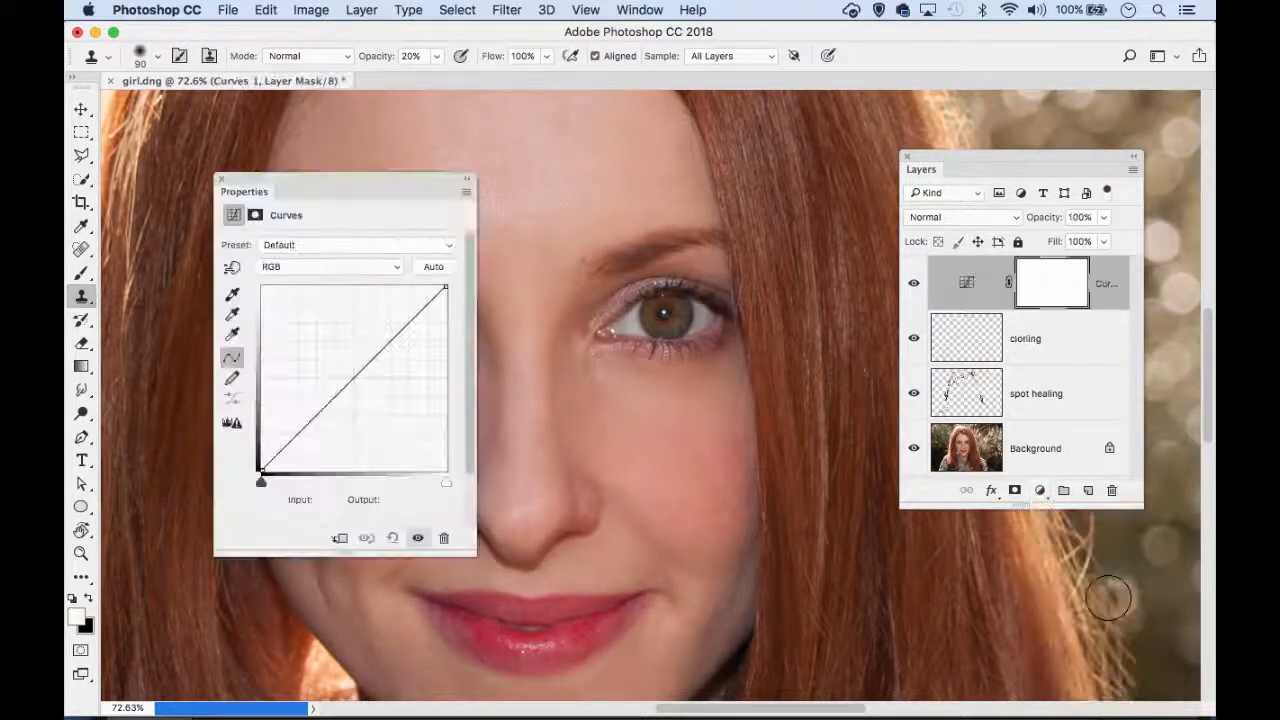
left_click_drag(1136, 510, 1160, 557)
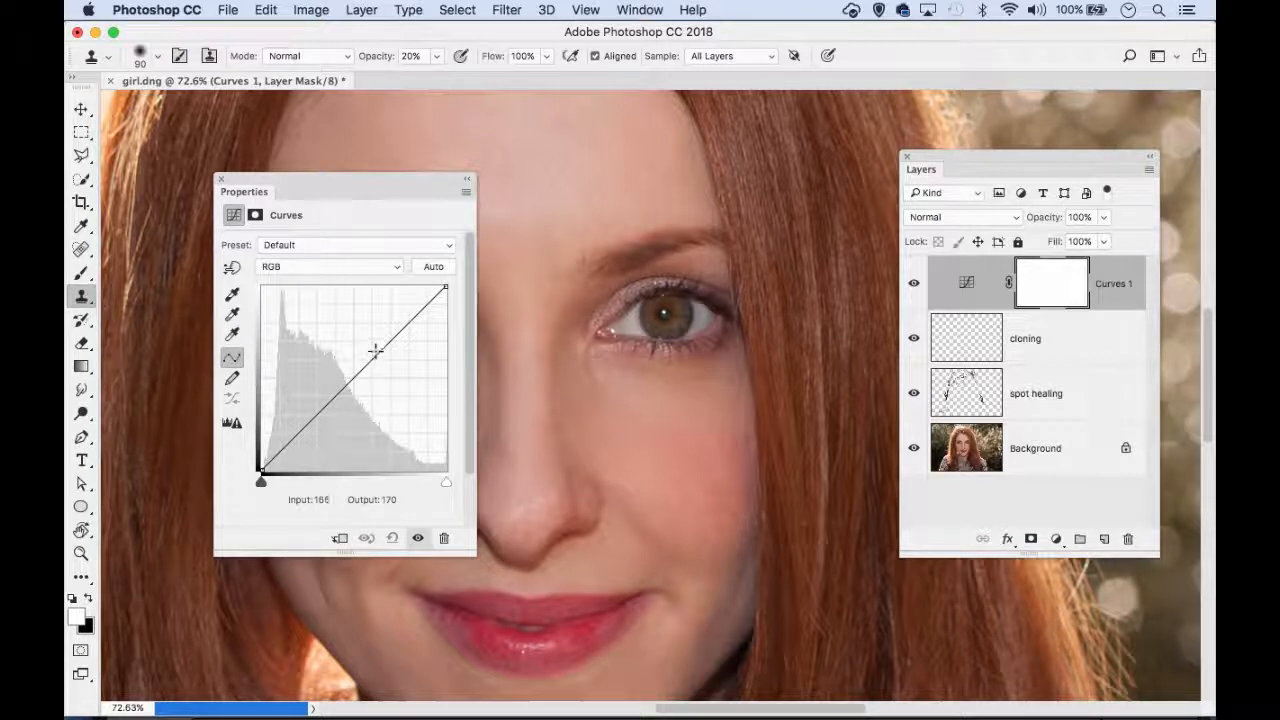
left_click_drag(257, 193, 146, 318)
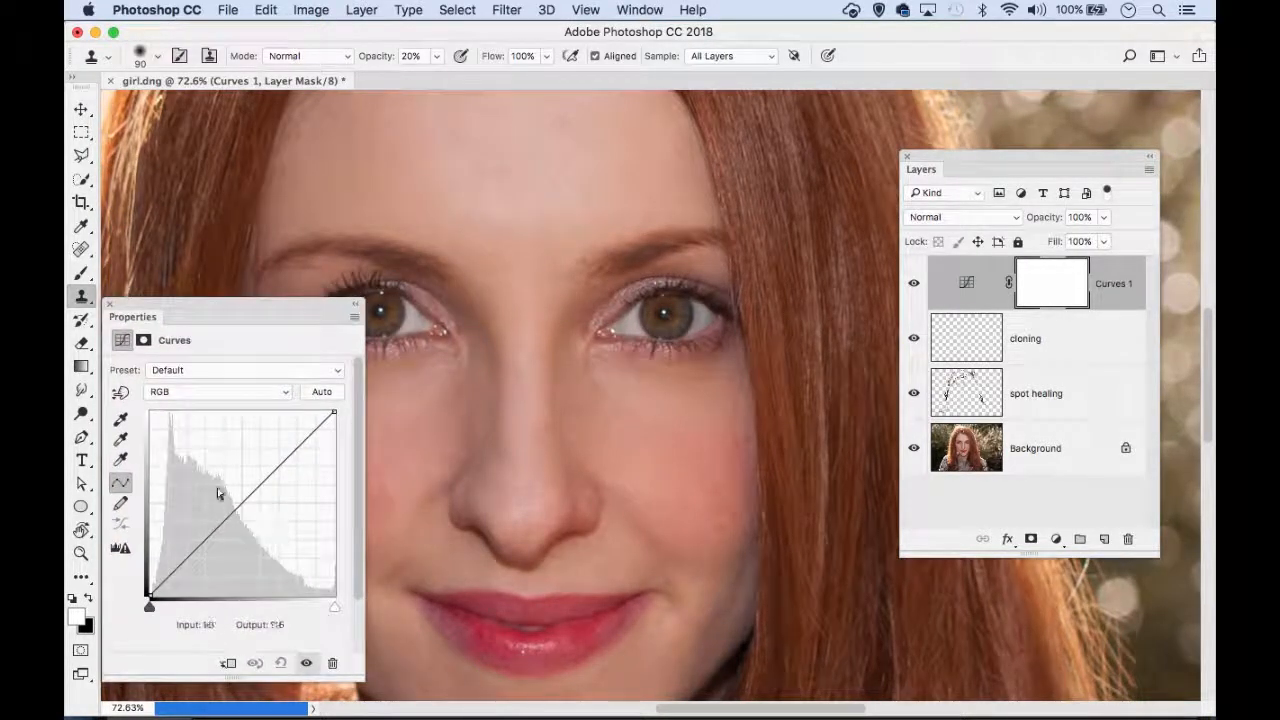
Brighten the portrait by raising the curve's midpoint to input 136, output 174, and invert the adjustment's mask to black
left_click_drag(233, 513, 248, 469)
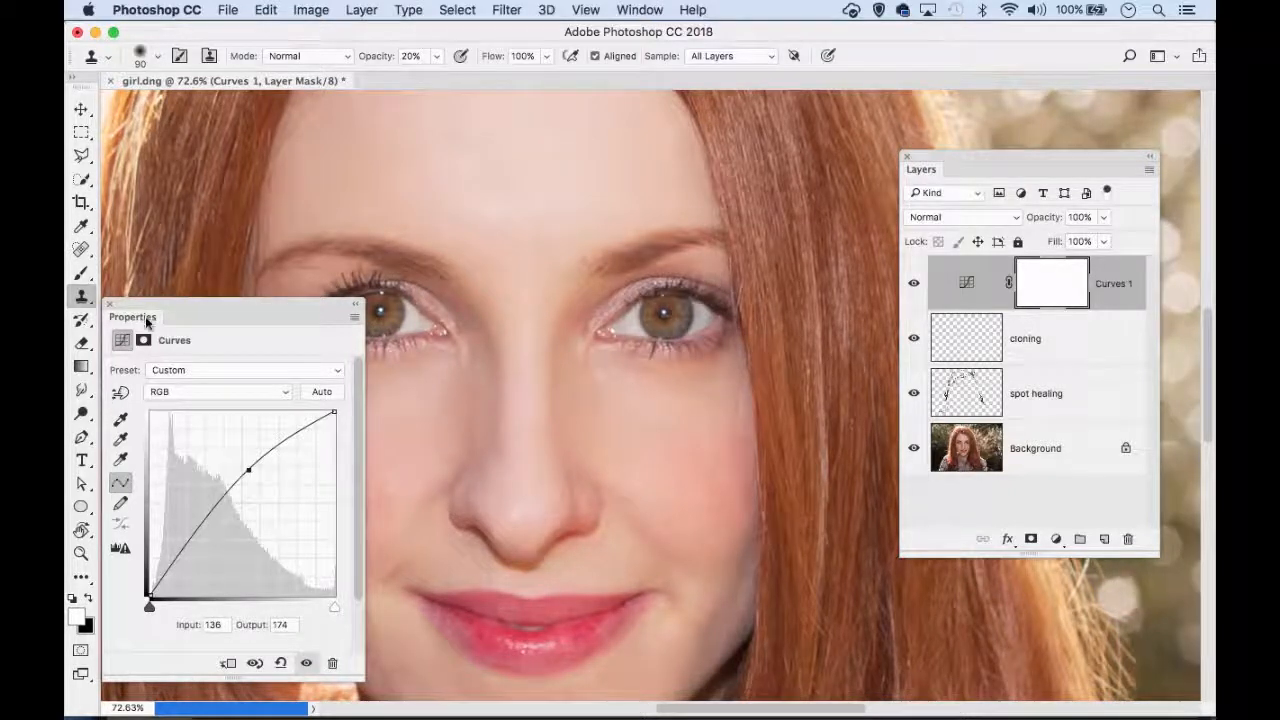
left_click(110, 304)
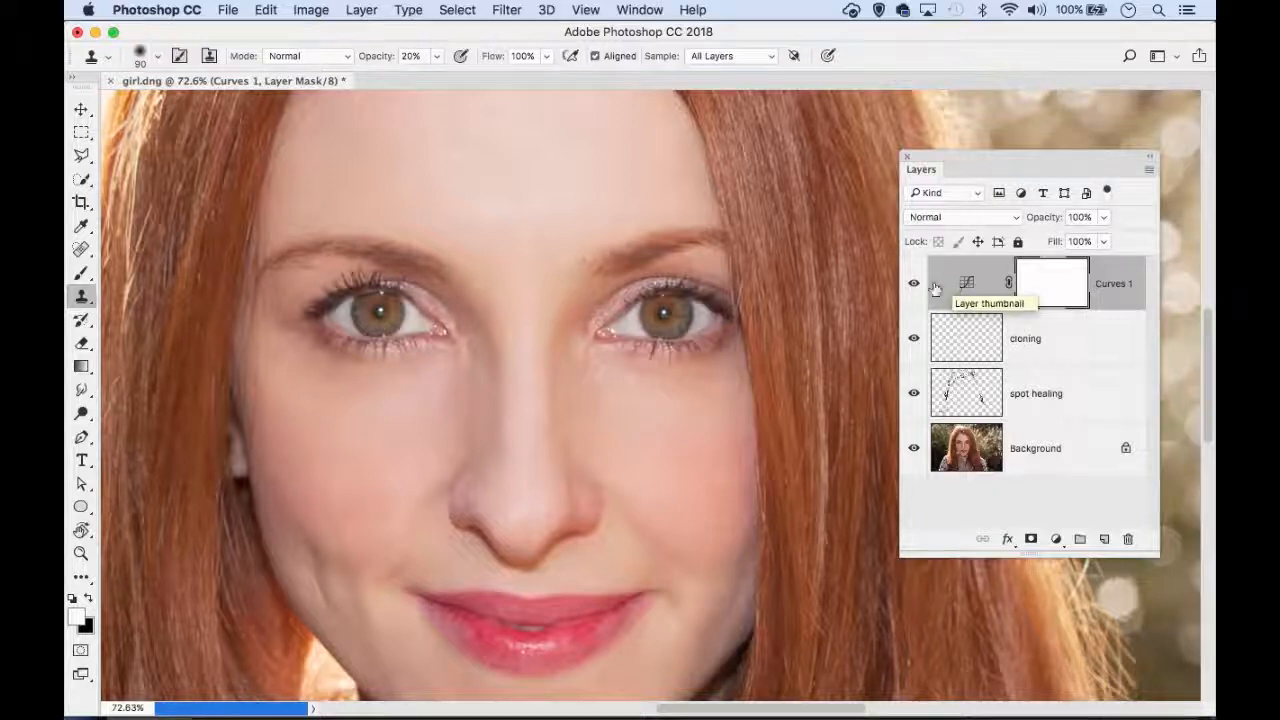
key("super+0")
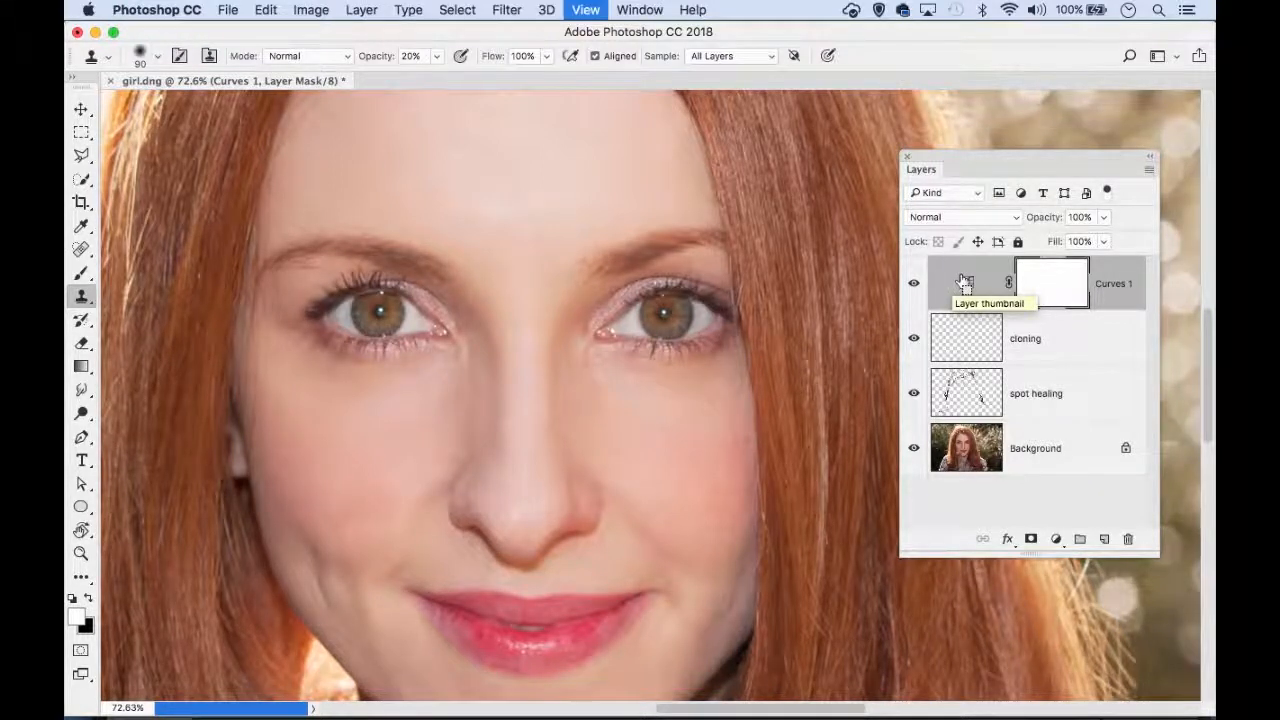
left_click(914, 284)
left_click(914, 284)
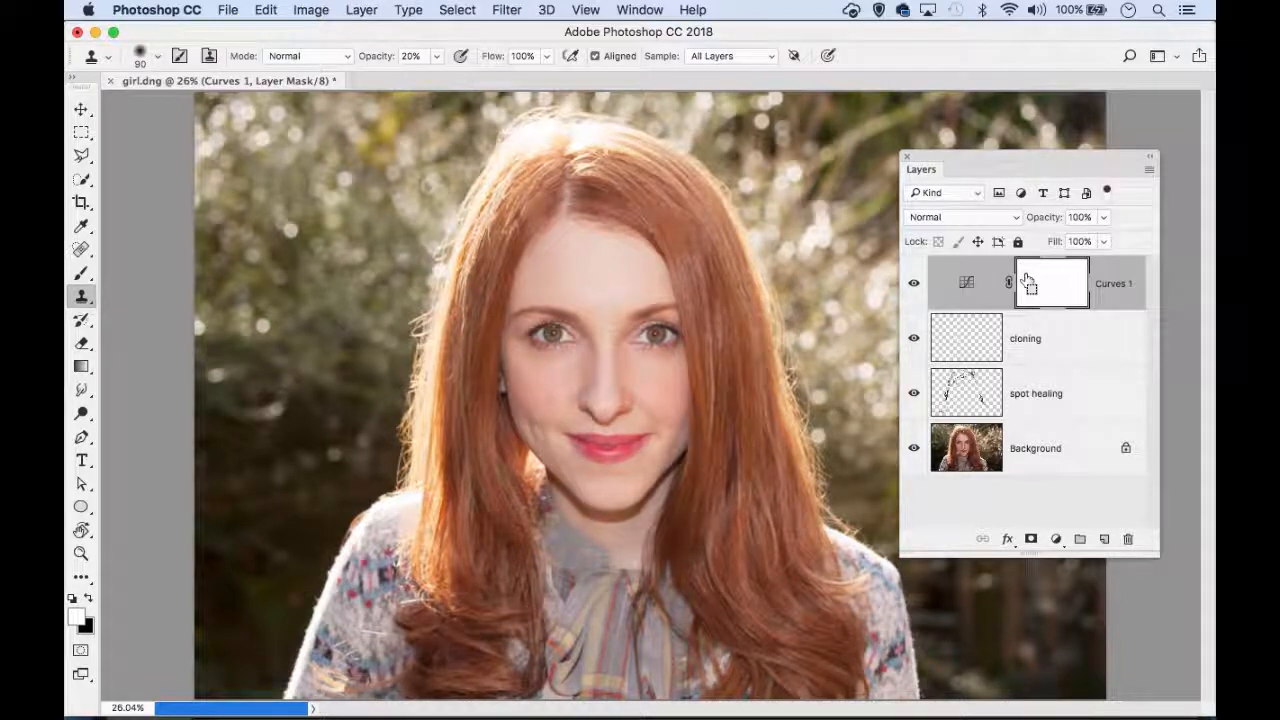
key("super+i")
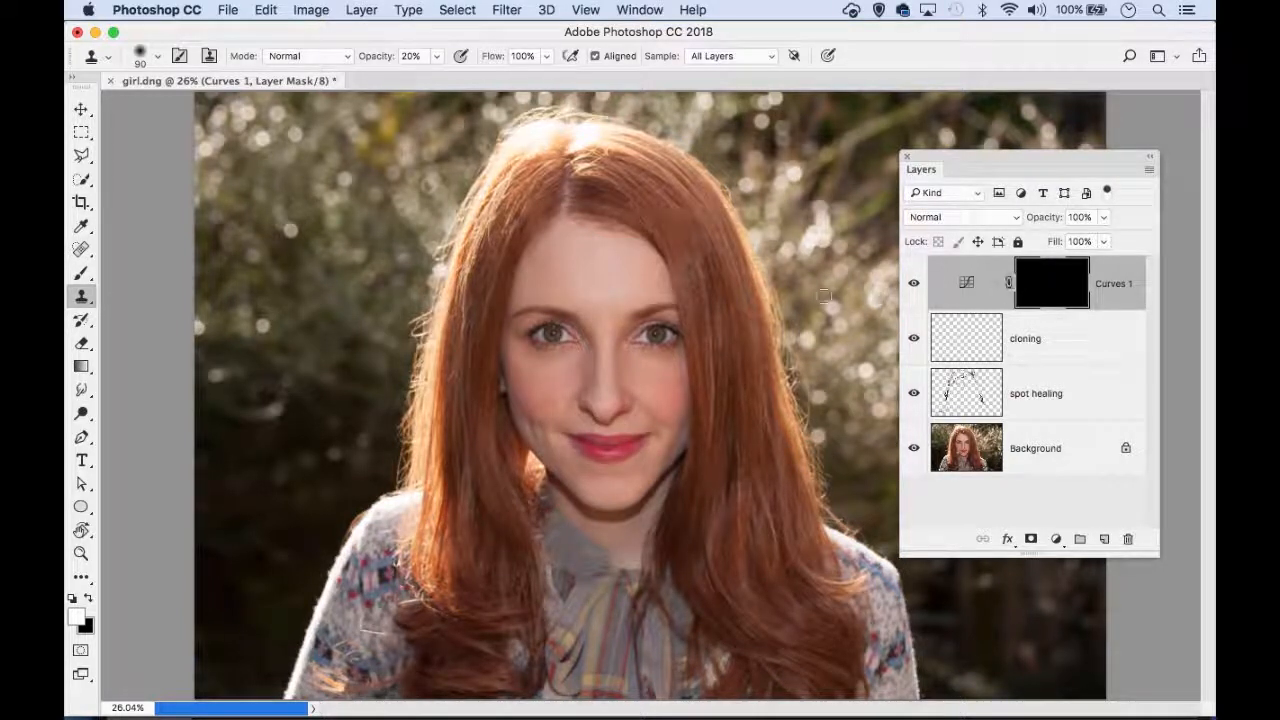
Paint white on the Curves 1 mask over both eyes with the Brush at 100% opacity, reducing the brush size to 30
left_click_drag(575, 334, 620, 337)
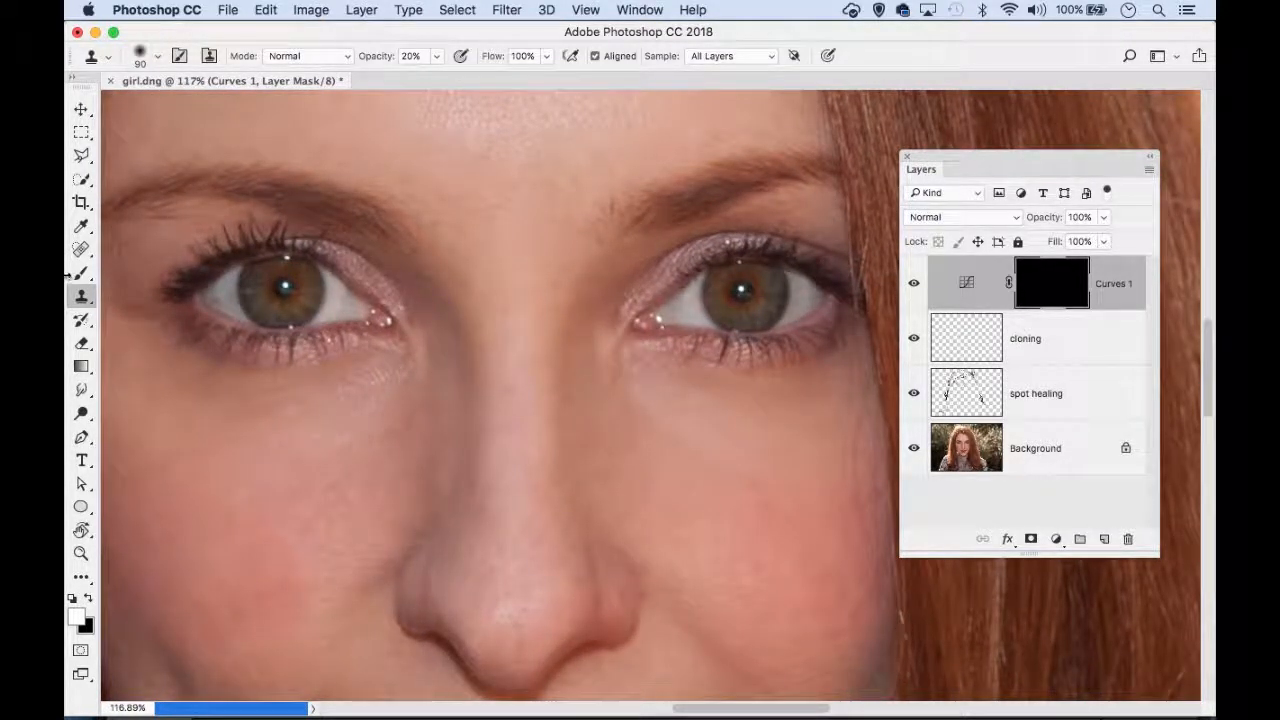
left_click(81, 275)
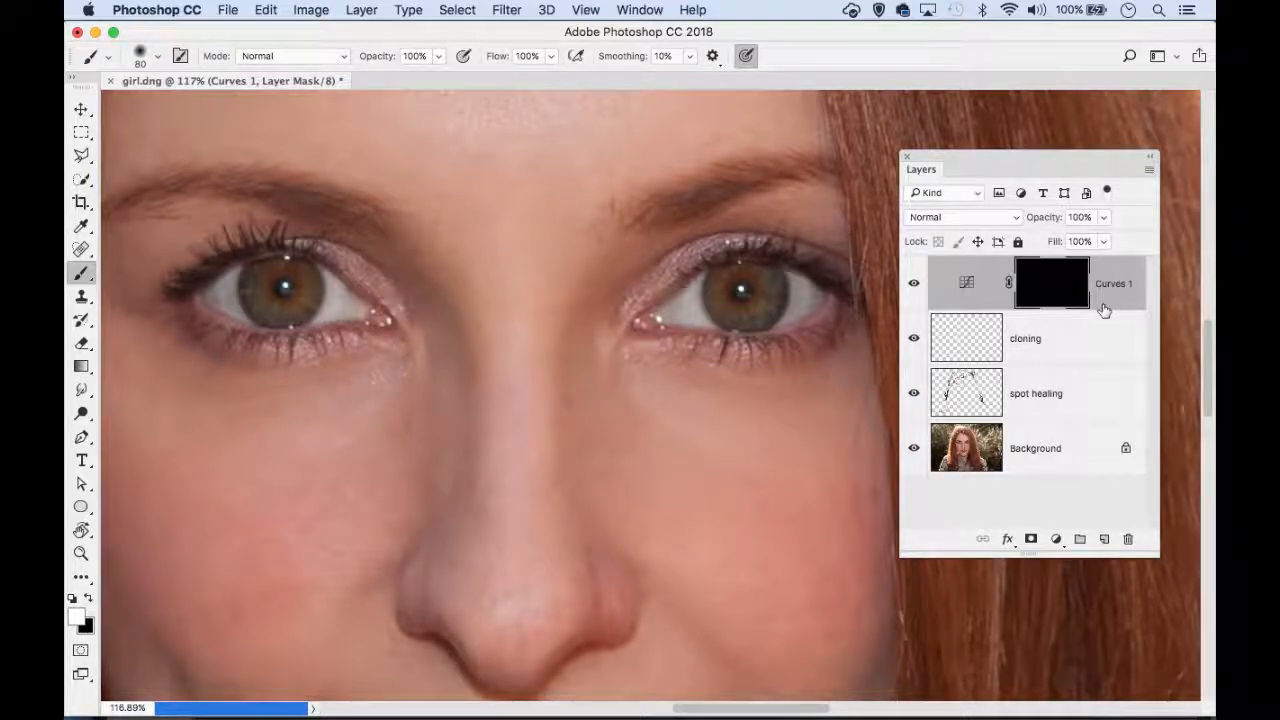
key("[")
key("[")
key("[")
key("[")
key("[")
key("]")
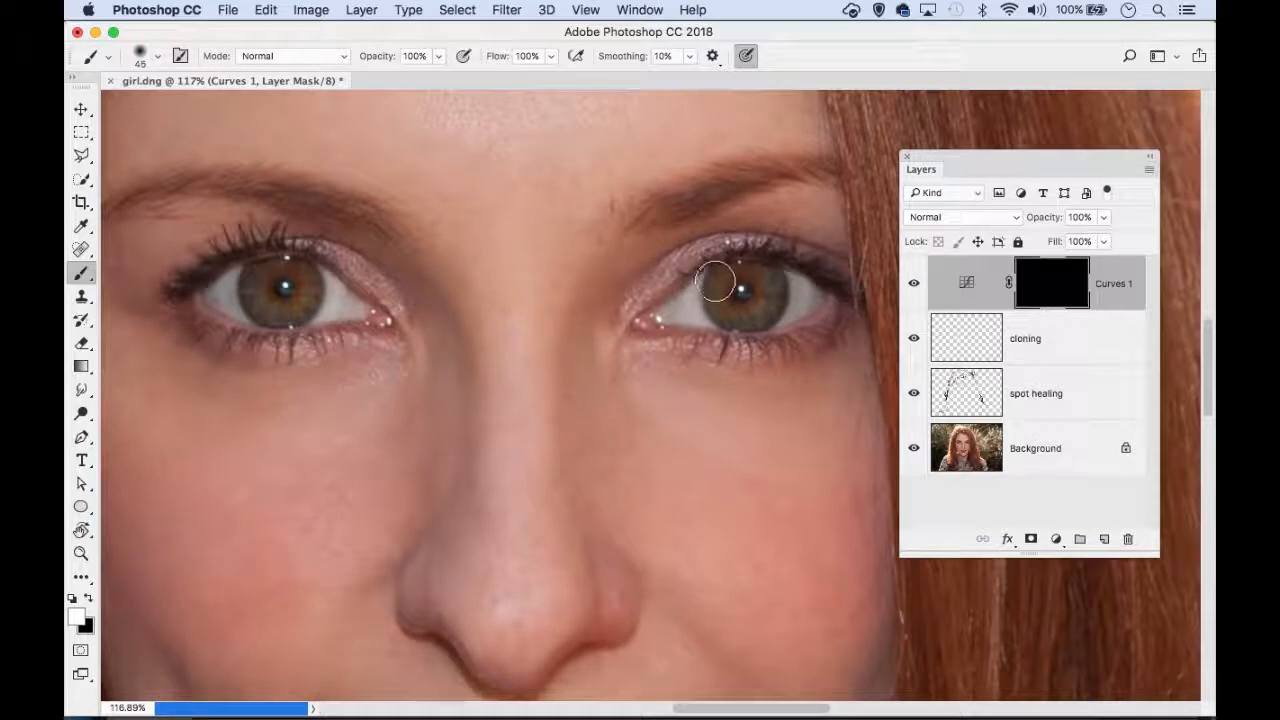
key("bracketleft")
key("bracketleft")
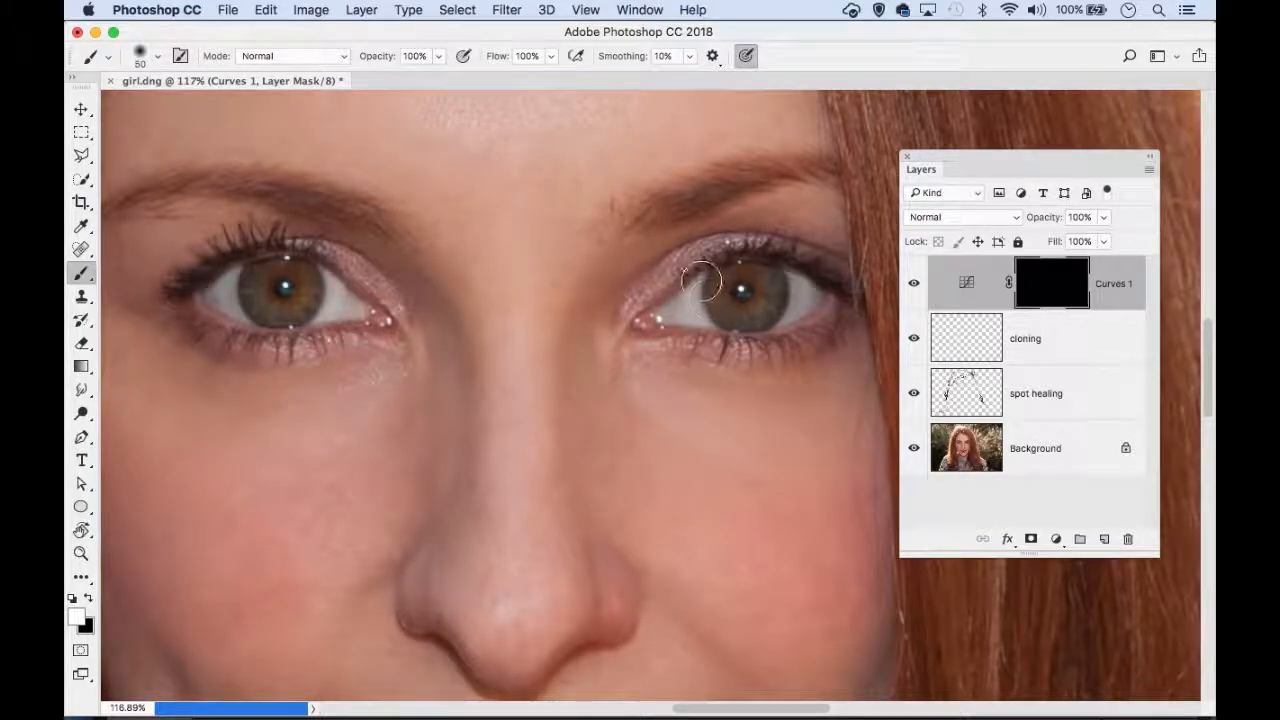
mouse_move(707, 296)
left_mouse_down()
mouse_move(666, 312)
mouse_move(812, 296)
mouse_move(709, 289)
left_mouse_up()
key("[")
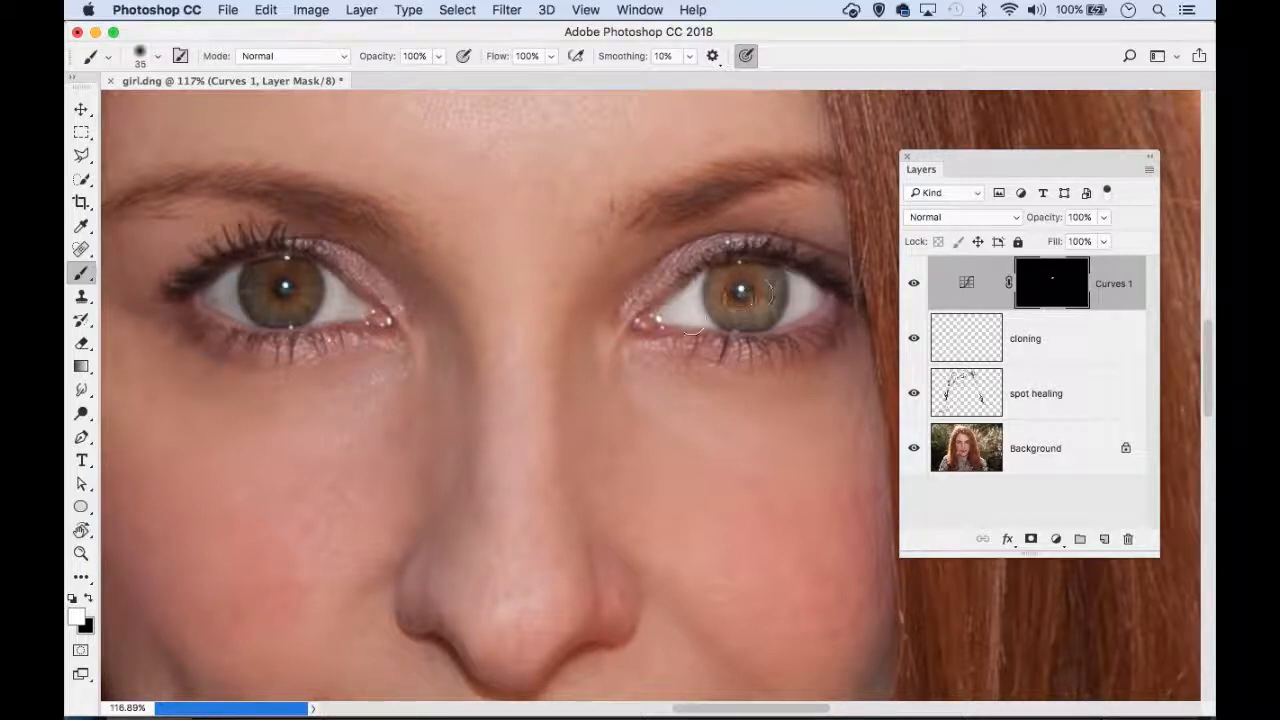
key("[")
mouse_move(360, 300)
left_mouse_down()
mouse_move(278, 268)
mouse_move(218, 292)
mouse_move(262, 309)
mouse_move(337, 300)
mouse_move(303, 317)
mouse_move(230, 296)
left_mouse_up()
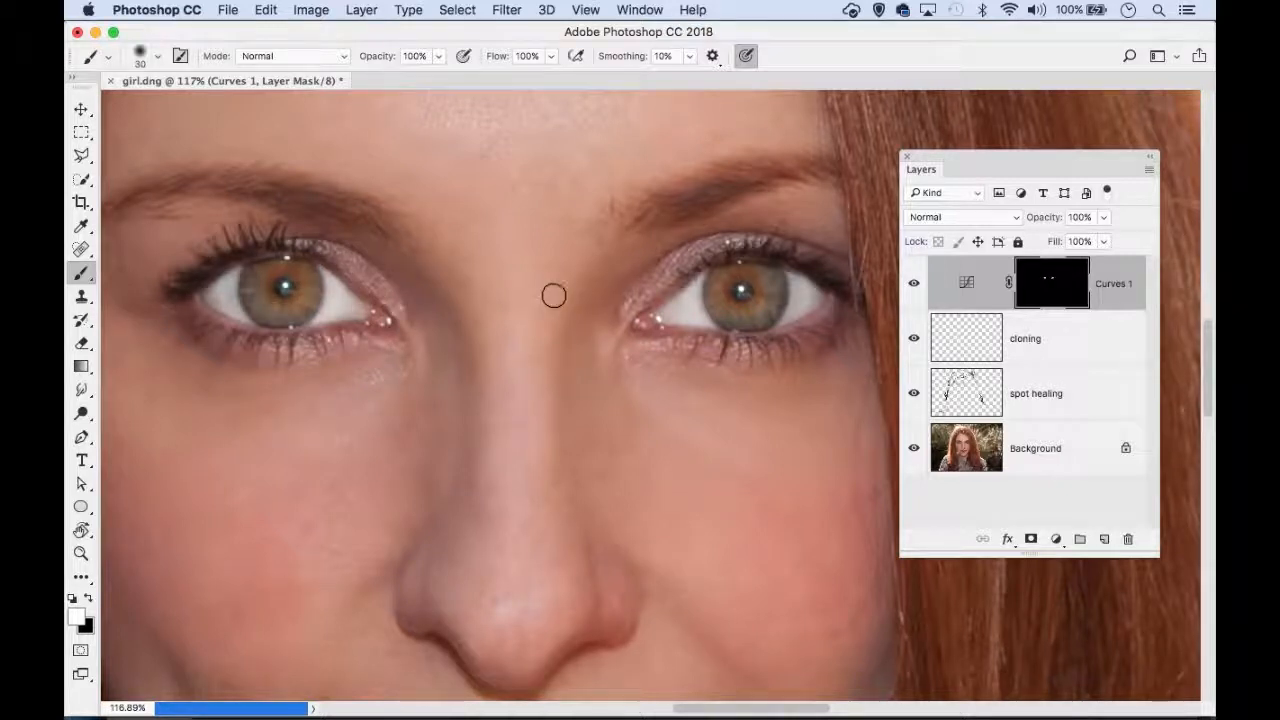
Reshape the Curves 1 adjustment with a midtone point at input 124, output 149 and a highlight point at input 187, output 216
double_click(967, 287)
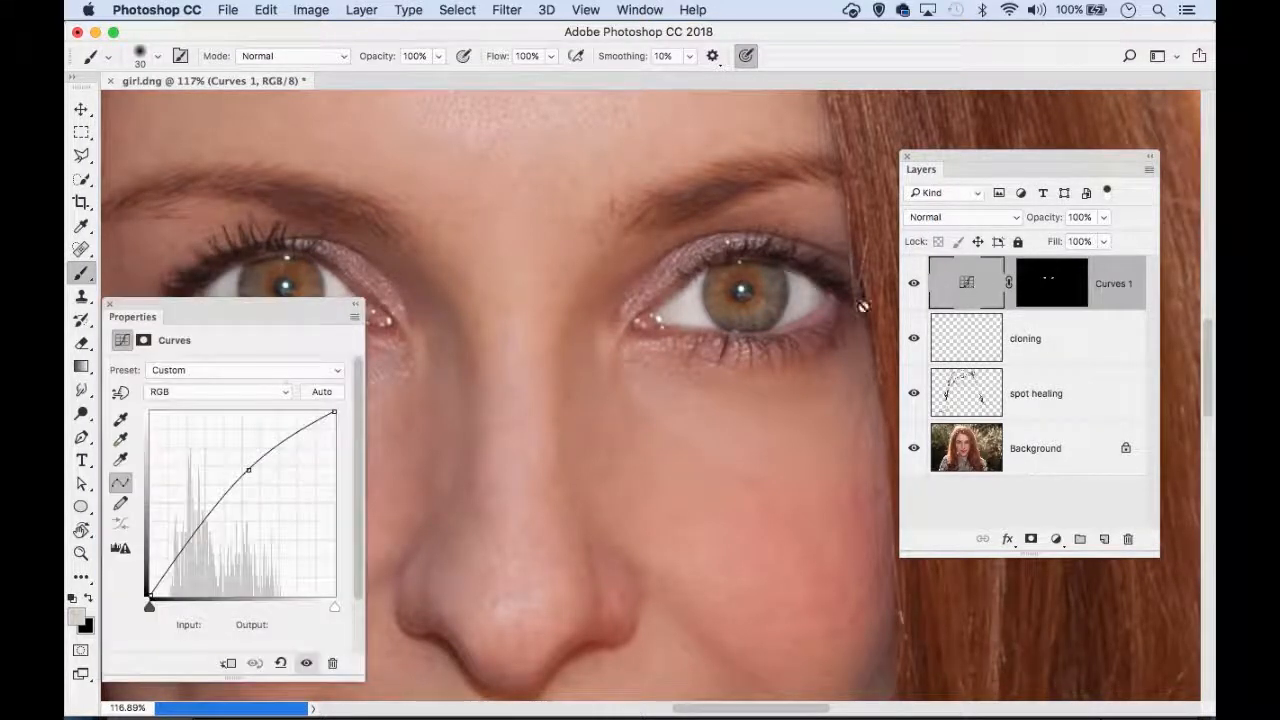
left_click_drag(148, 318, 394, 352)
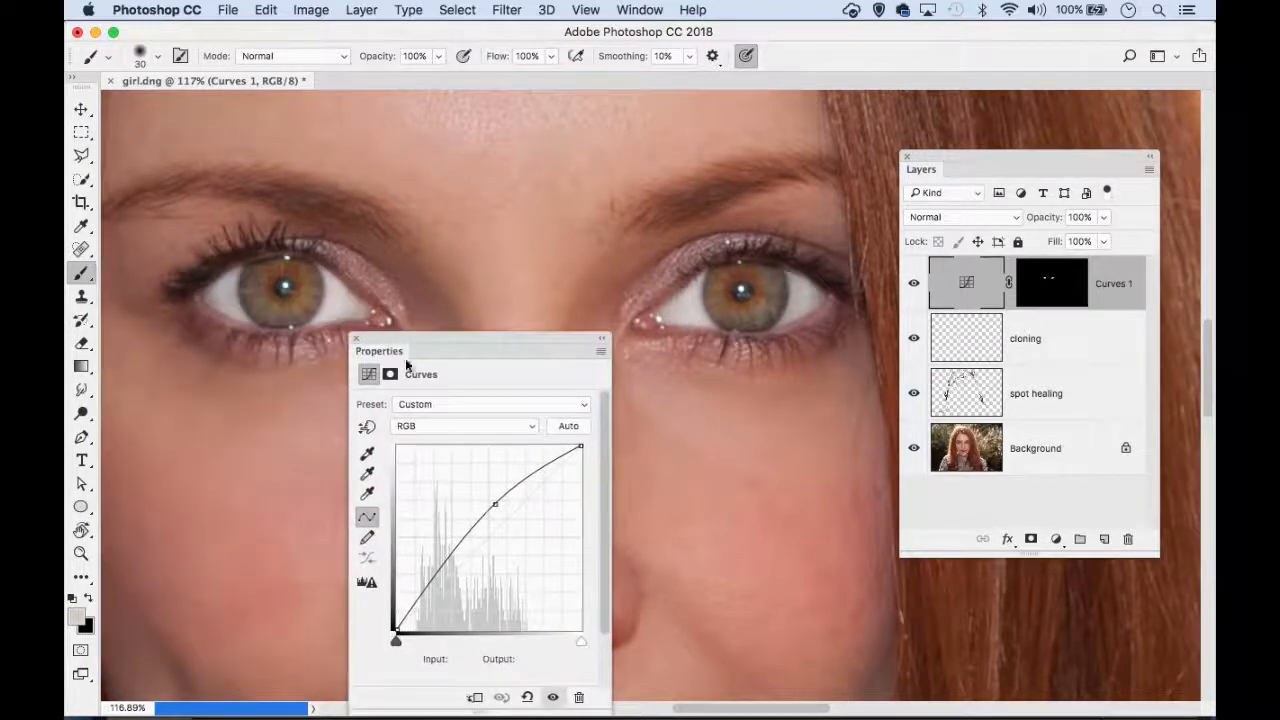
mouse_move(494, 505)
left_mouse_down()
mouse_move(466, 486)
mouse_move(506, 503)
mouse_move(531, 474)
mouse_move(486, 521)
left_mouse_up()
left_click_drag(530, 474, 527, 472)
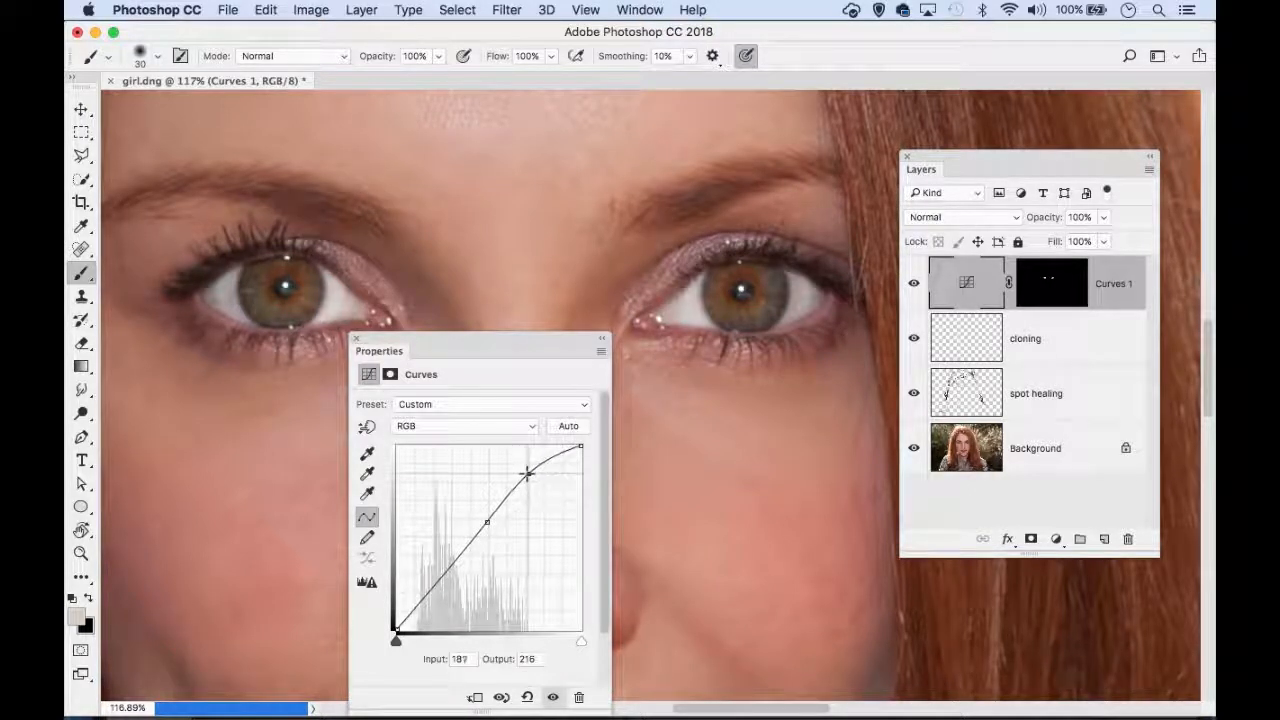
left_click(484, 522)
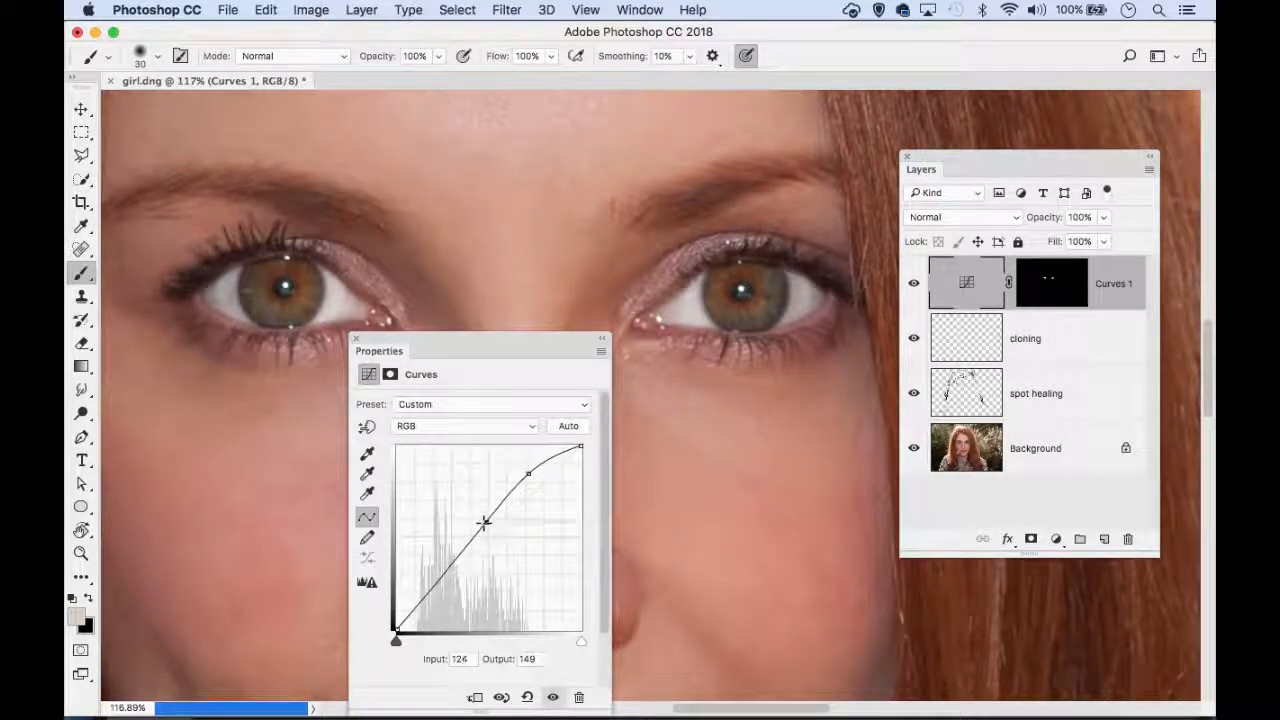
Compare the eyes with the Curves 1 layer hidden and shown, and close its curve settings
left_click(914, 285)
left_click(913, 284)
left_click(913, 284)
left_click(912, 282)
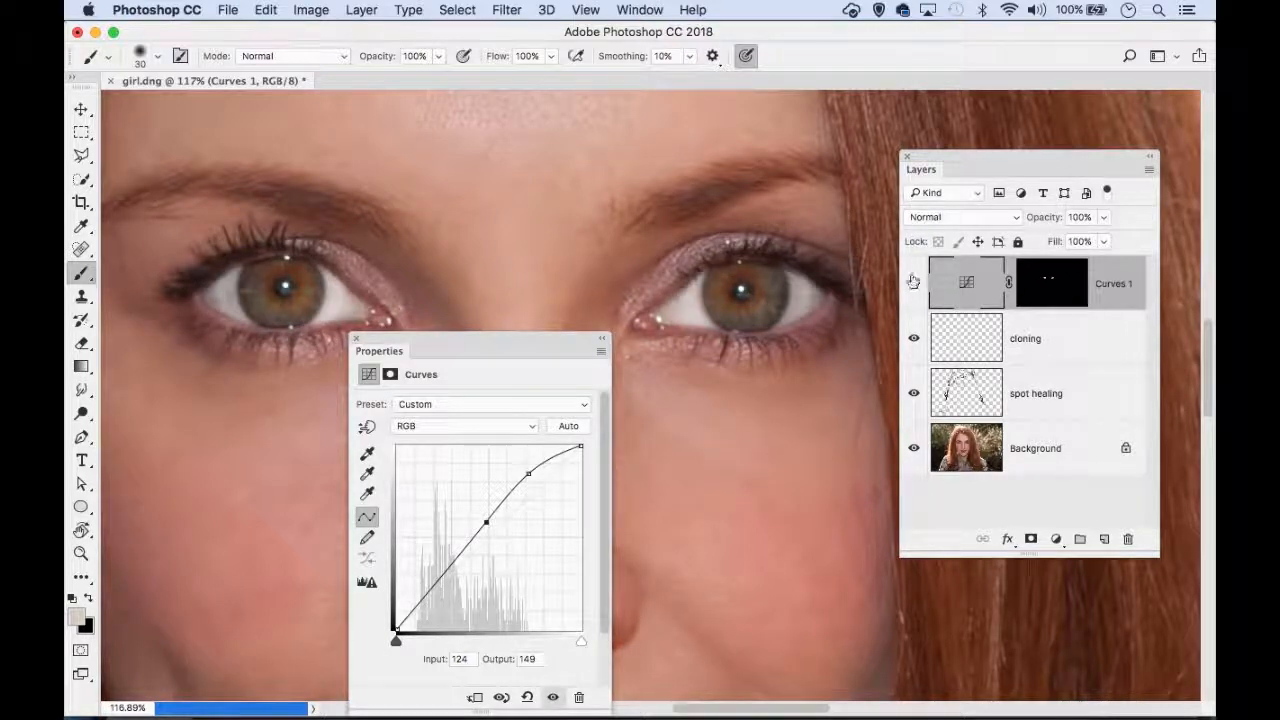
left_click(356, 339)
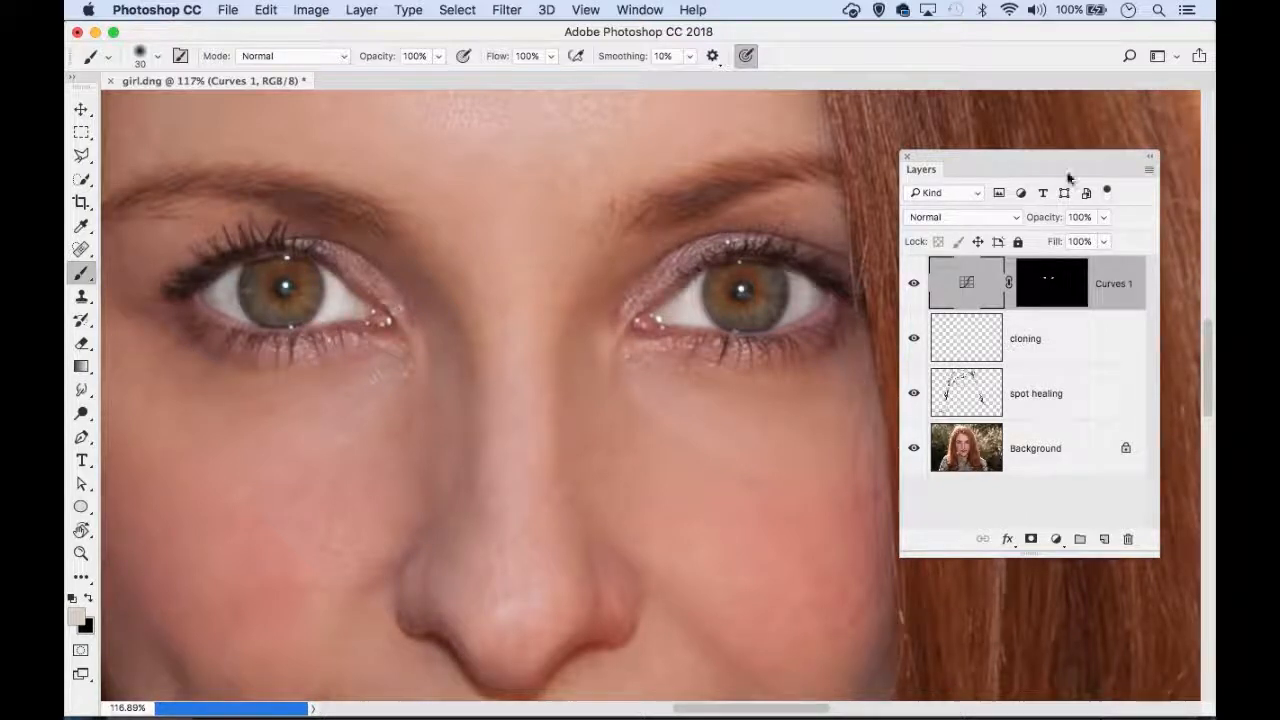
Lower the Curves 1 layer's opacity to 70% and check the eyes with and without the layer
left_click_drag(1048, 219, 1041, 225)
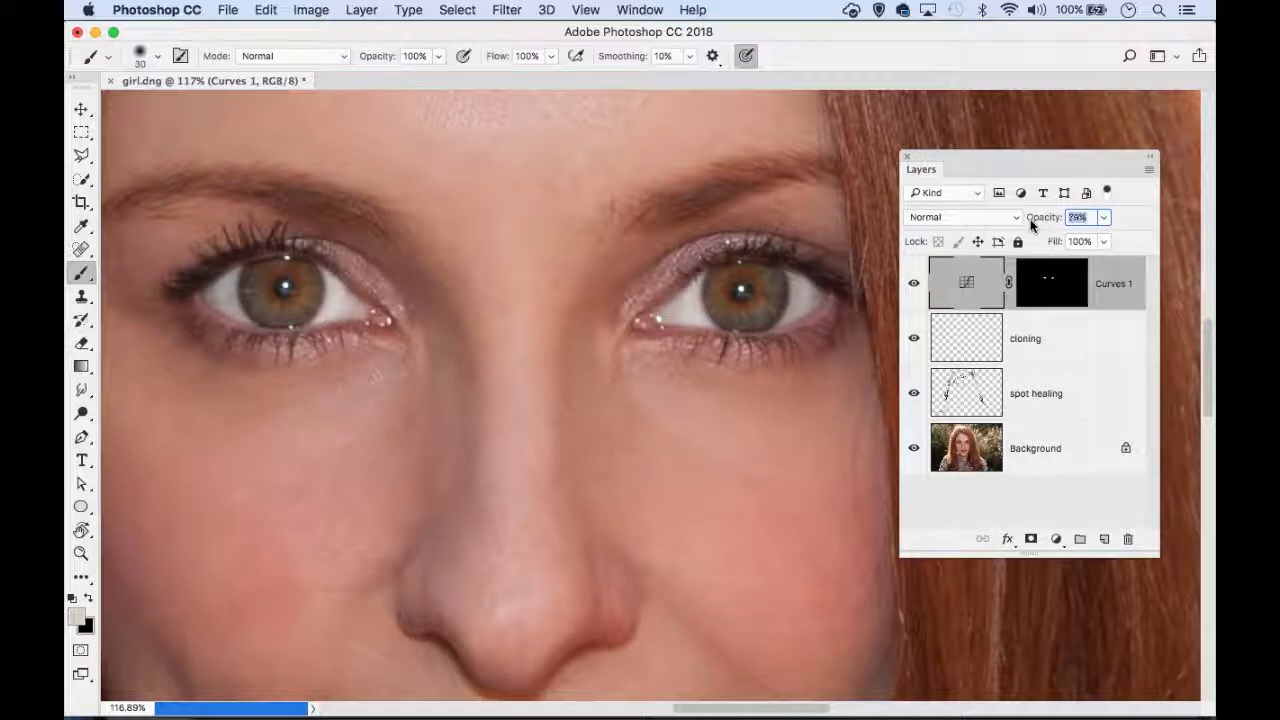
left_click_drag(1024, 225, 1022, 225)
left_click(913, 284)
left_click(913, 284)
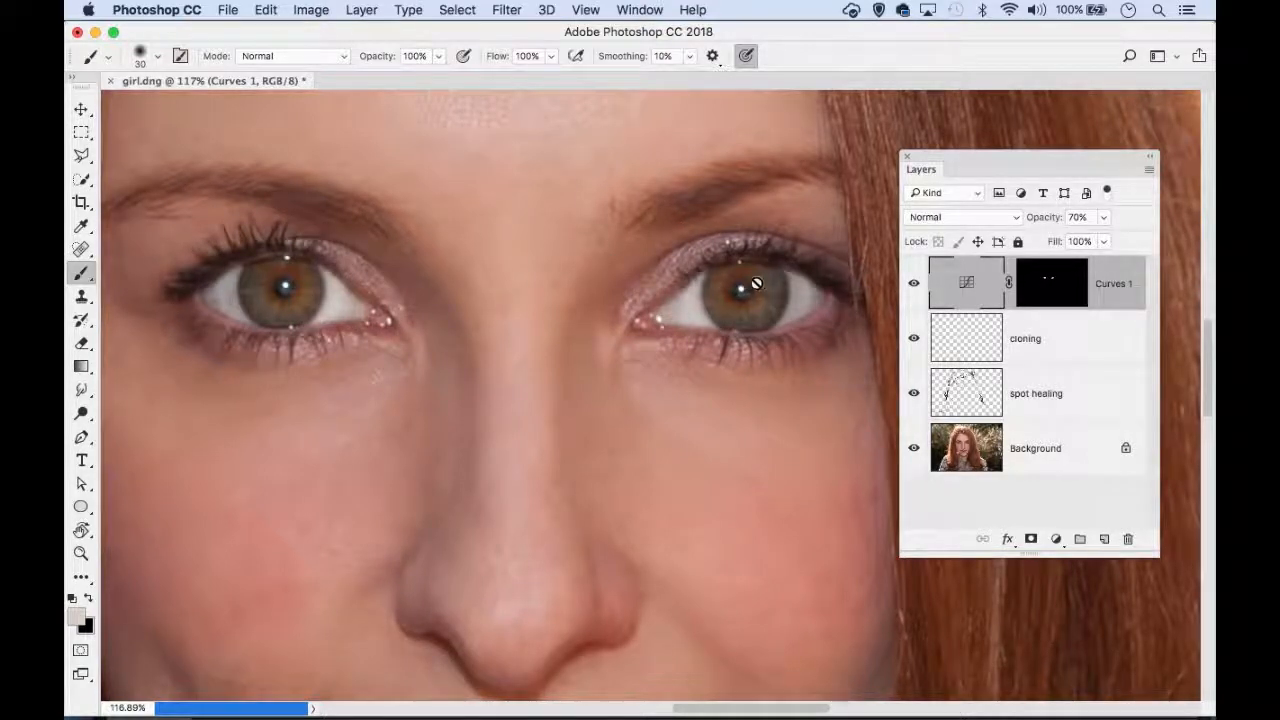
Add a second Curves adjustment layer above Curves 1 and raise its highlights to input 191, output 225
left_click(1057, 540)
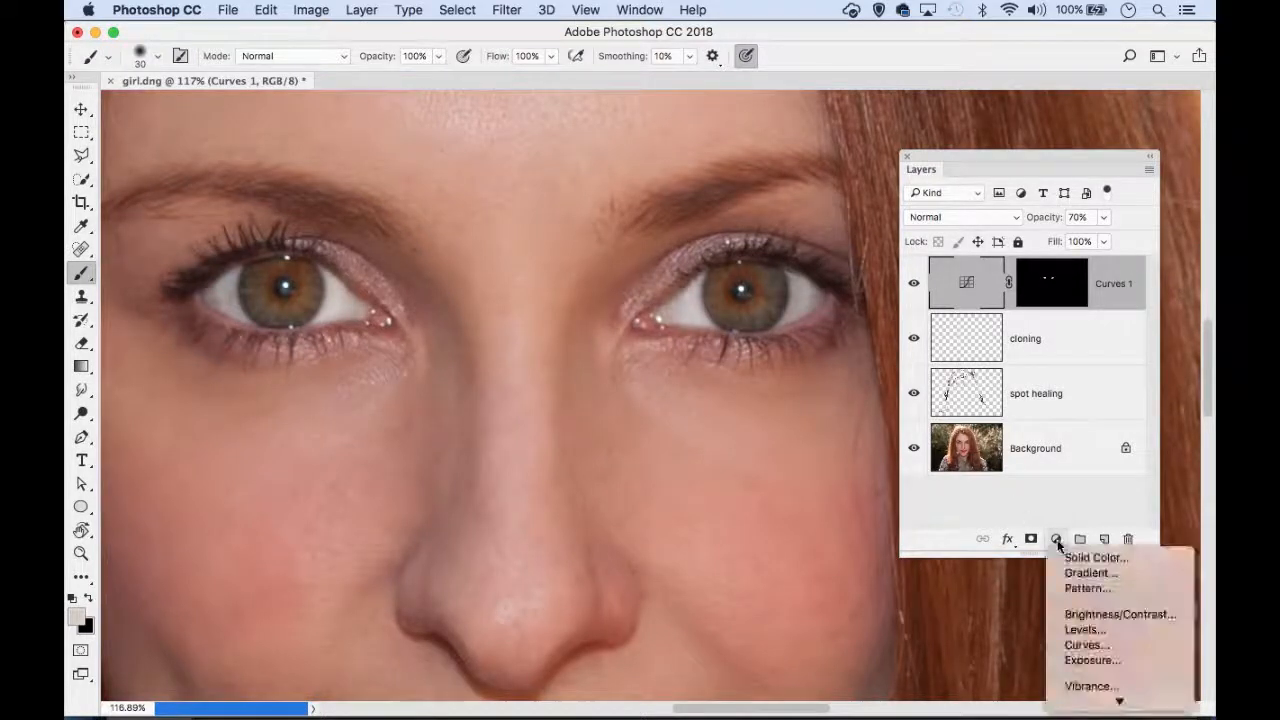
left_click(1105, 647)
left_click_drag(368, 353, 116, 313)
left_click_drag(328, 437, 312, 422)
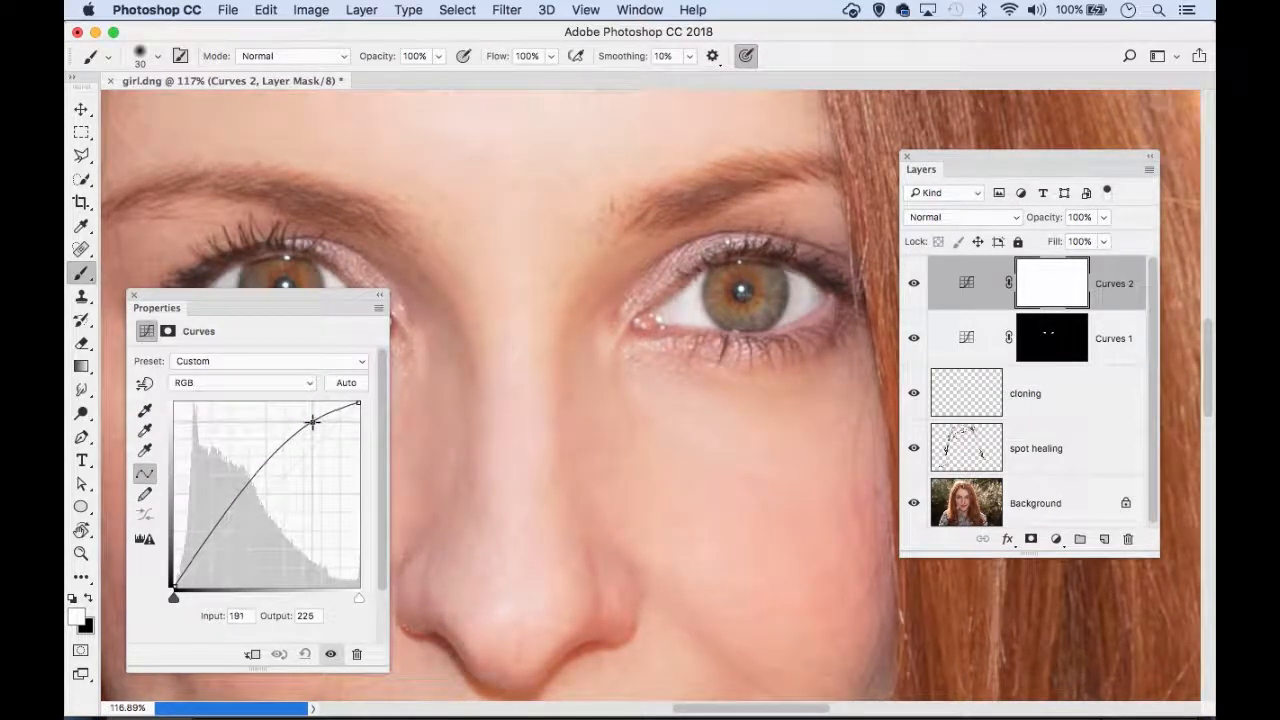
Shape the second curve into an S with shadows at input 58, output 52 and midtones at input 122, output 147
mouse_move(212, 533)
left_mouse_down()
mouse_move(206, 571)
mouse_move(203, 551)
mouse_move(216, 548)
left_mouse_up()
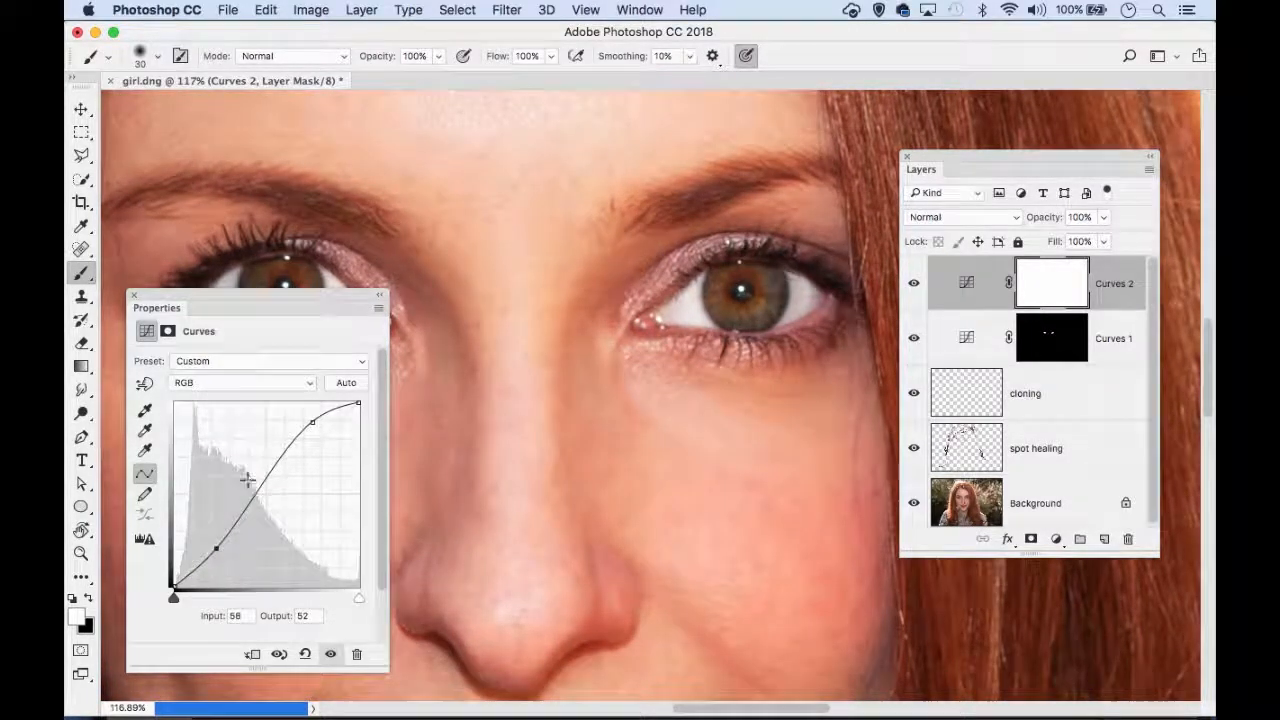
left_click_drag(272, 482, 269, 476)
left_click_drag(307, 428, 309, 421)
left_click_drag(266, 477, 261, 480)
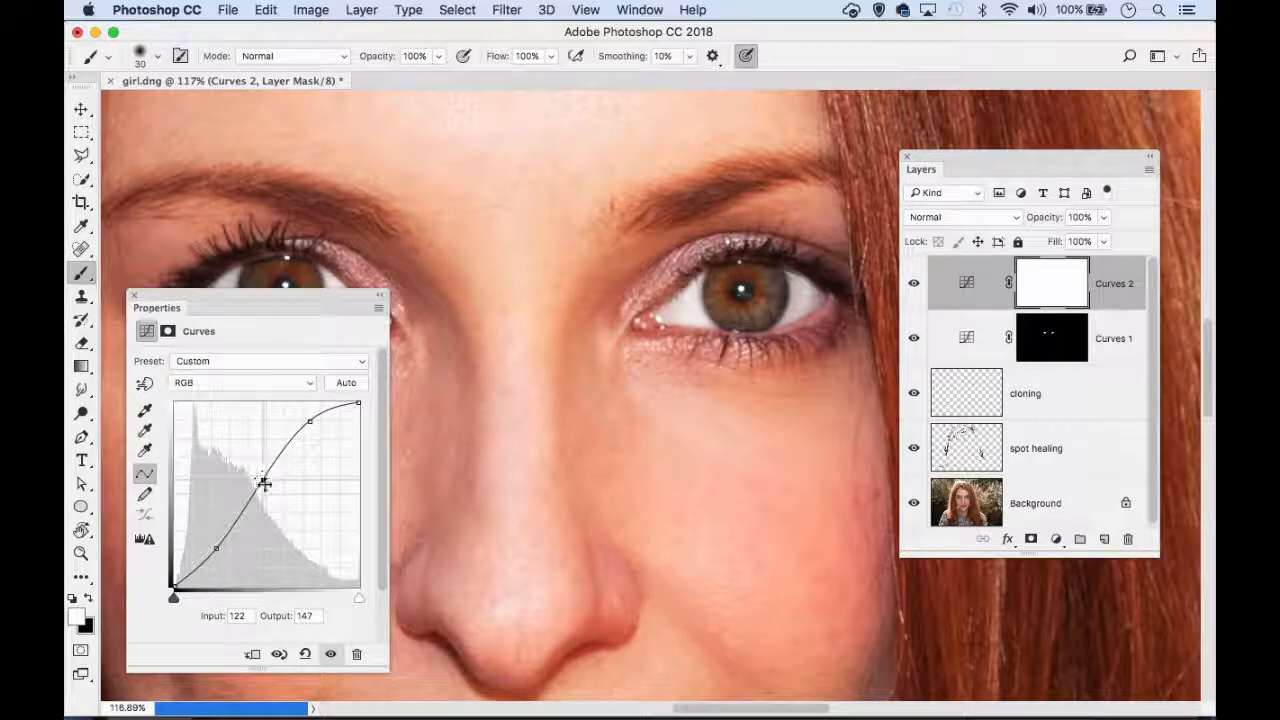
left_click(134, 296)
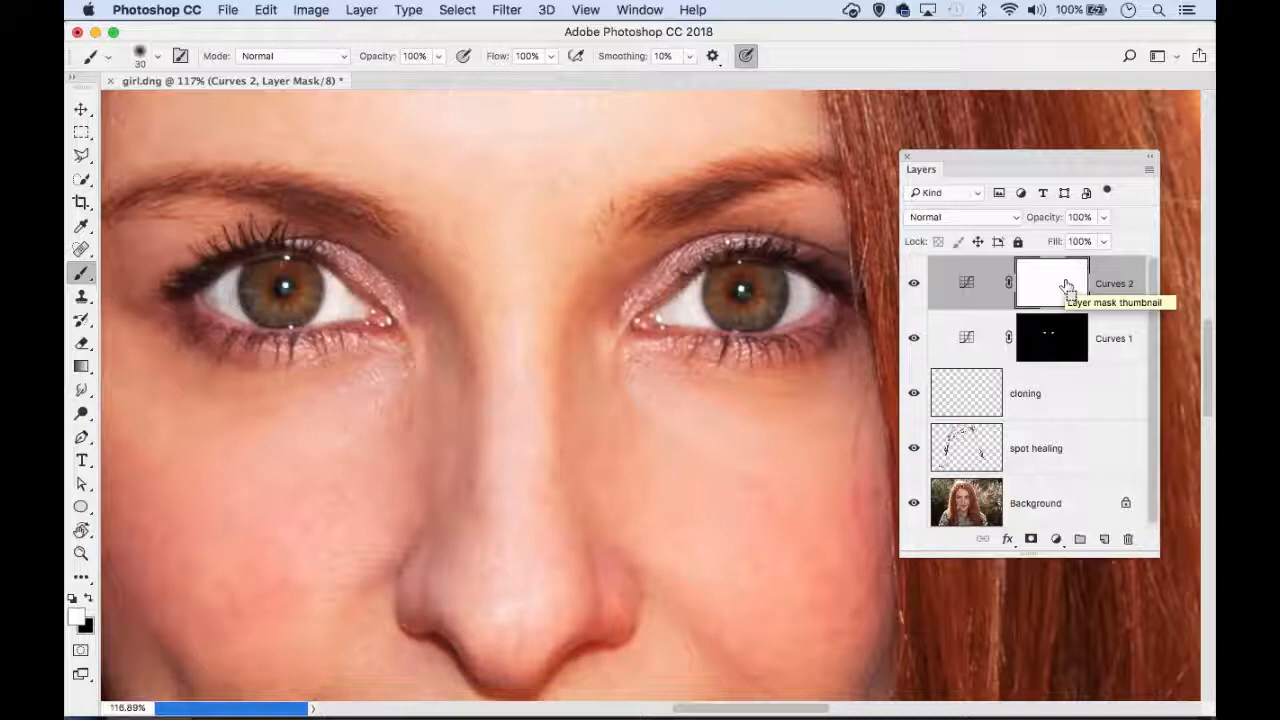
Invert the Curves 2 mask to black and paint white over both irises with the Brush at 100% opacity
key("super+i")
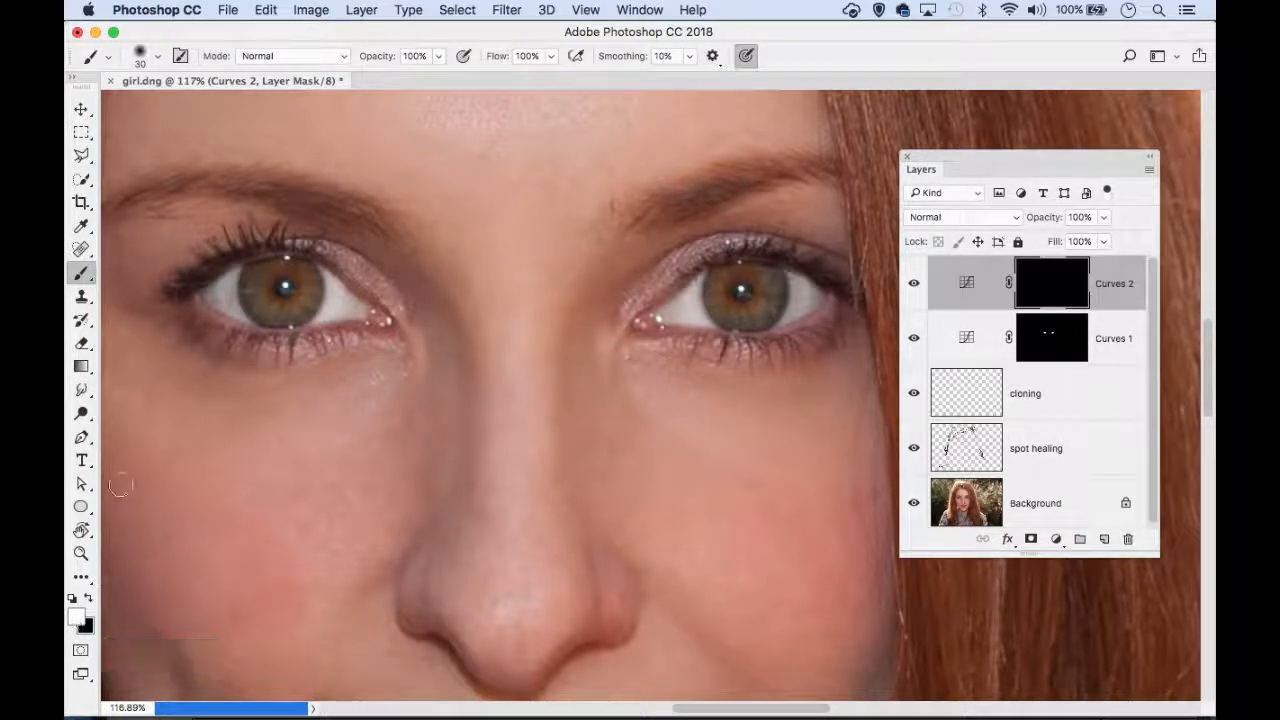
key("bracketleft")
mouse_move(258, 284)
left_mouse_down()
mouse_move(272, 310)
mouse_move(305, 305)
mouse_move(286, 256)
mouse_move(263, 292)
mouse_move(279, 307)
mouse_move(304, 294)
mouse_move(301, 277)
mouse_move(275, 271)
left_mouse_up()
key("bracketright")
mouse_move(736, 275)
left_mouse_down()
mouse_move(724, 306)
mouse_move(765, 312)
mouse_move(770, 280)
mouse_move(752, 270)
mouse_move(768, 300)
mouse_move(749, 317)
left_mouse_up()
Compare the irises with the Curves 2 layer hidden and shown
left_click(913, 287)
left_click(913, 287)
left_click(913, 287)
left_click(913, 287)
Lower the Curves 1 layer's opacity further while judging the eyes in the wider portrait
key("super+minus")
key("super+minus")
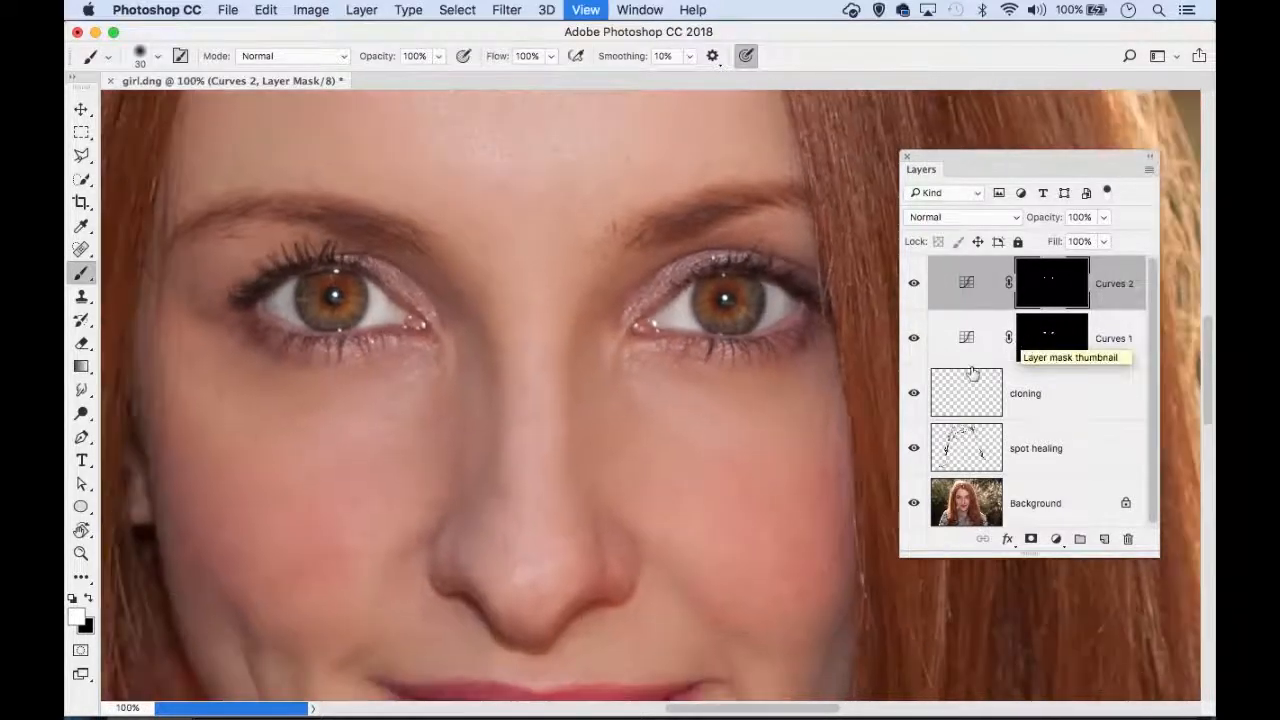
key("super+minus")
key("super+minus")
left_click_drag(748, 424, 720, 371)
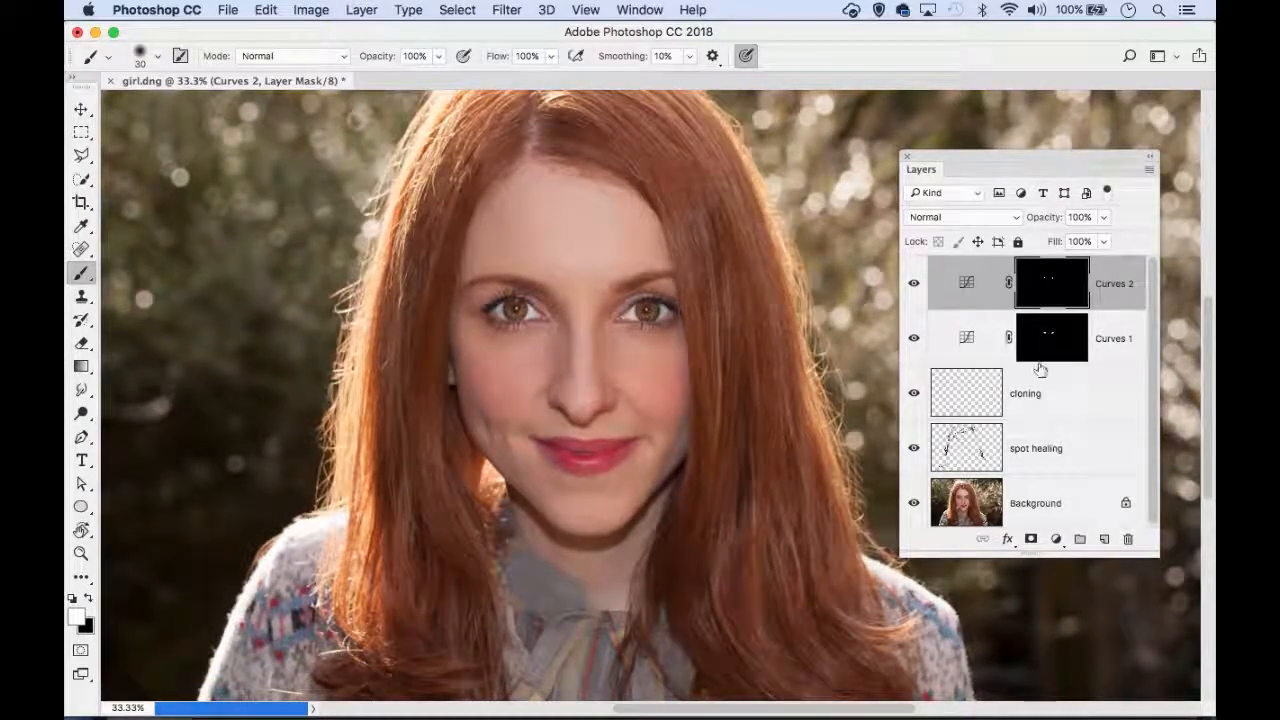
left_click(1107, 336)
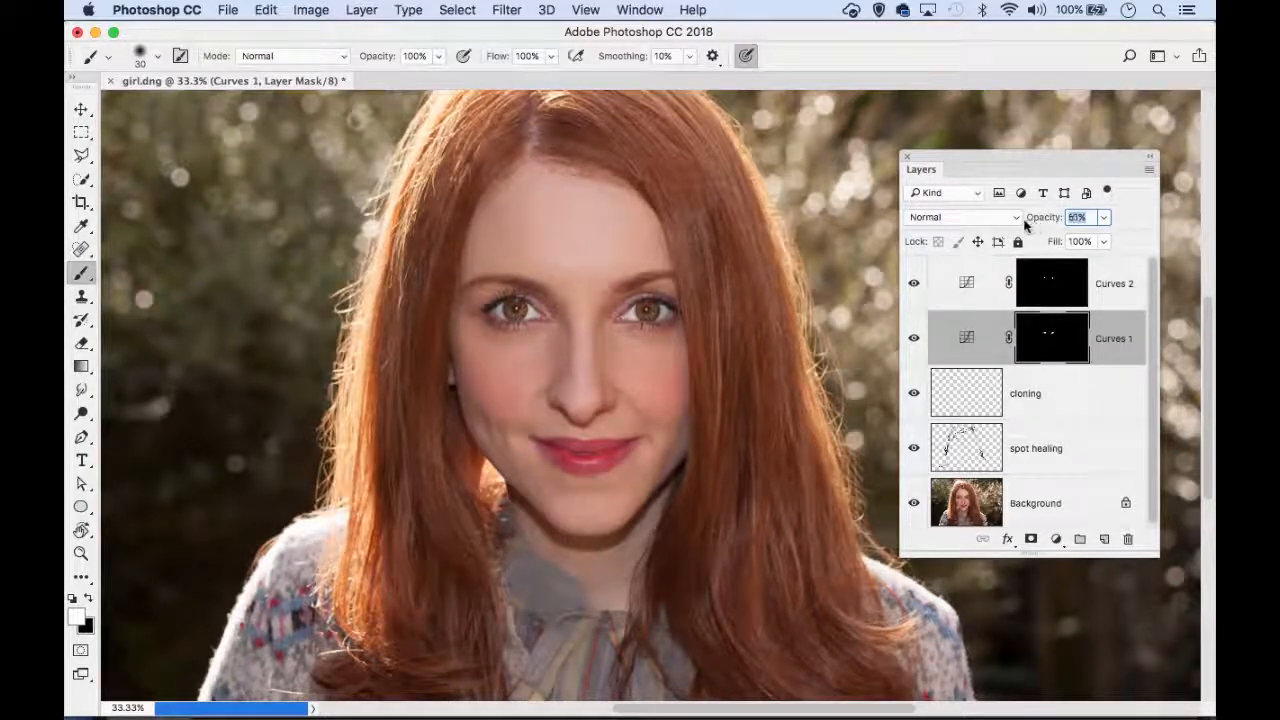
left_click_drag(1026, 221, 1021, 216)
Lower the Curves 2 layer's opacity to 67% and check the eyes with and without the layer
left_click(1139, 281)
left_click(913, 285)
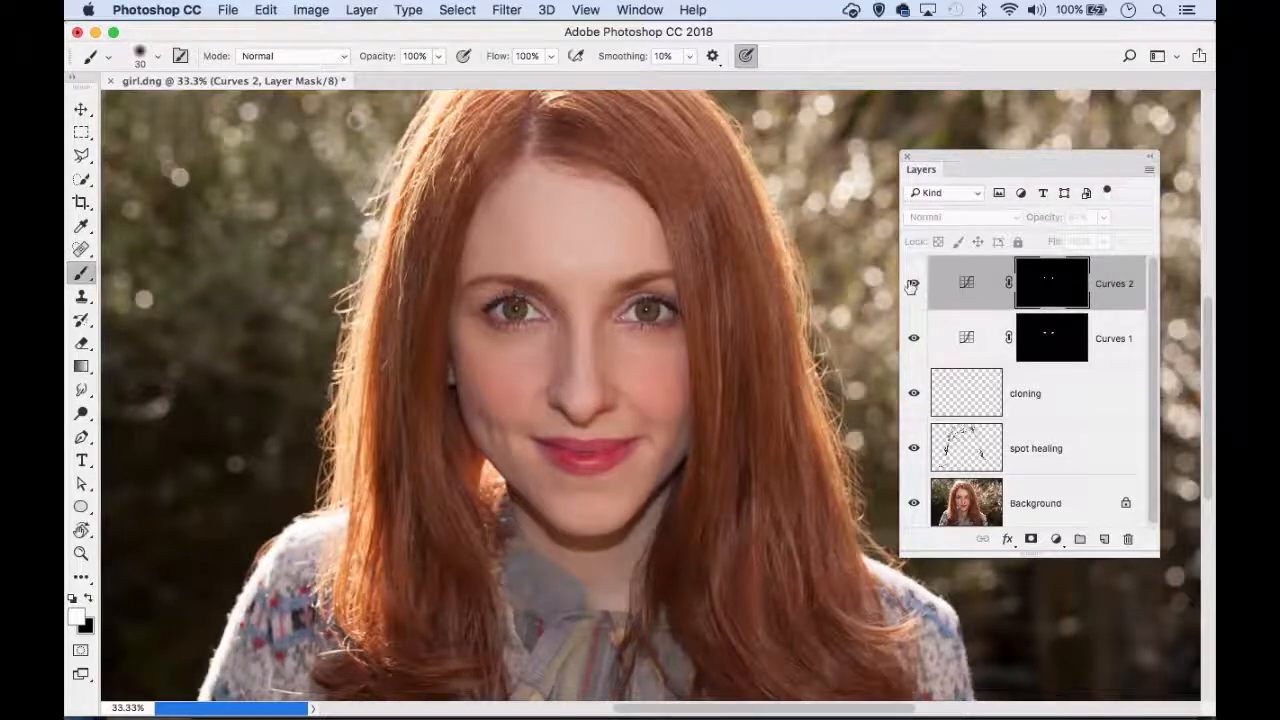
left_click(912, 283)
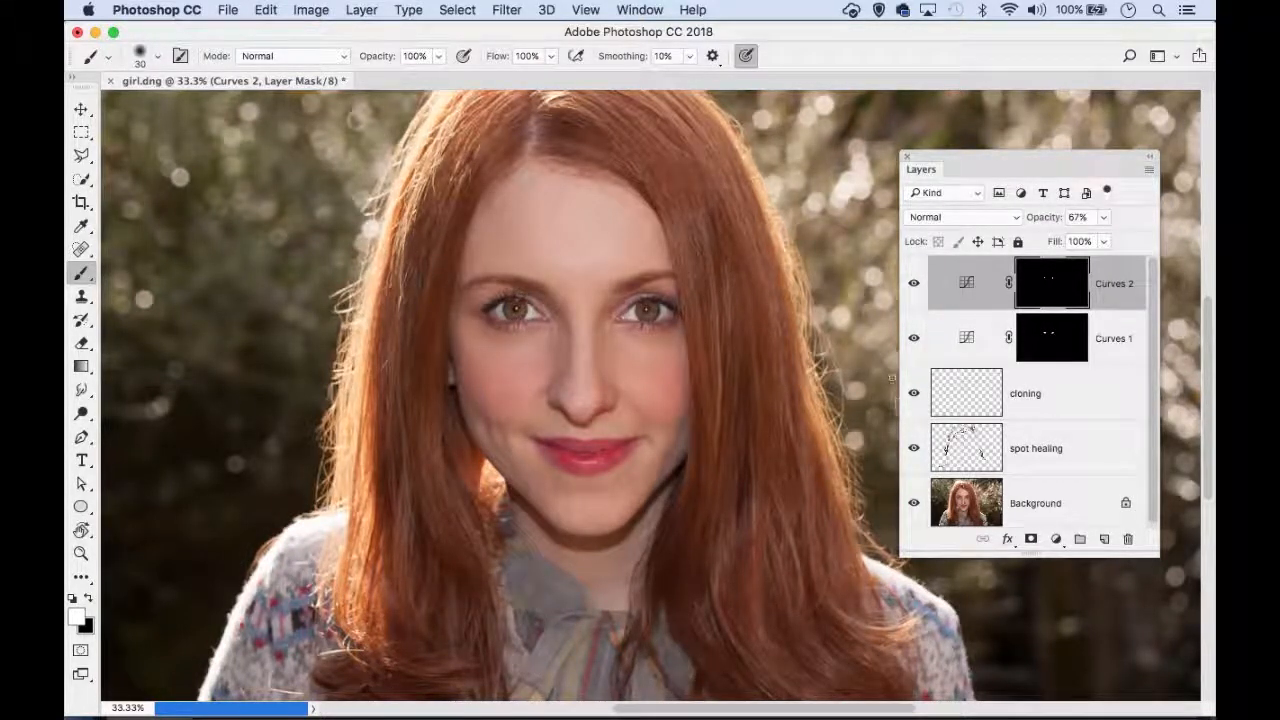
Stamp all visible layers into a new top layer named merged, and extend the layer list to show every layer
left_click_drag(587, 259, 579, 336)
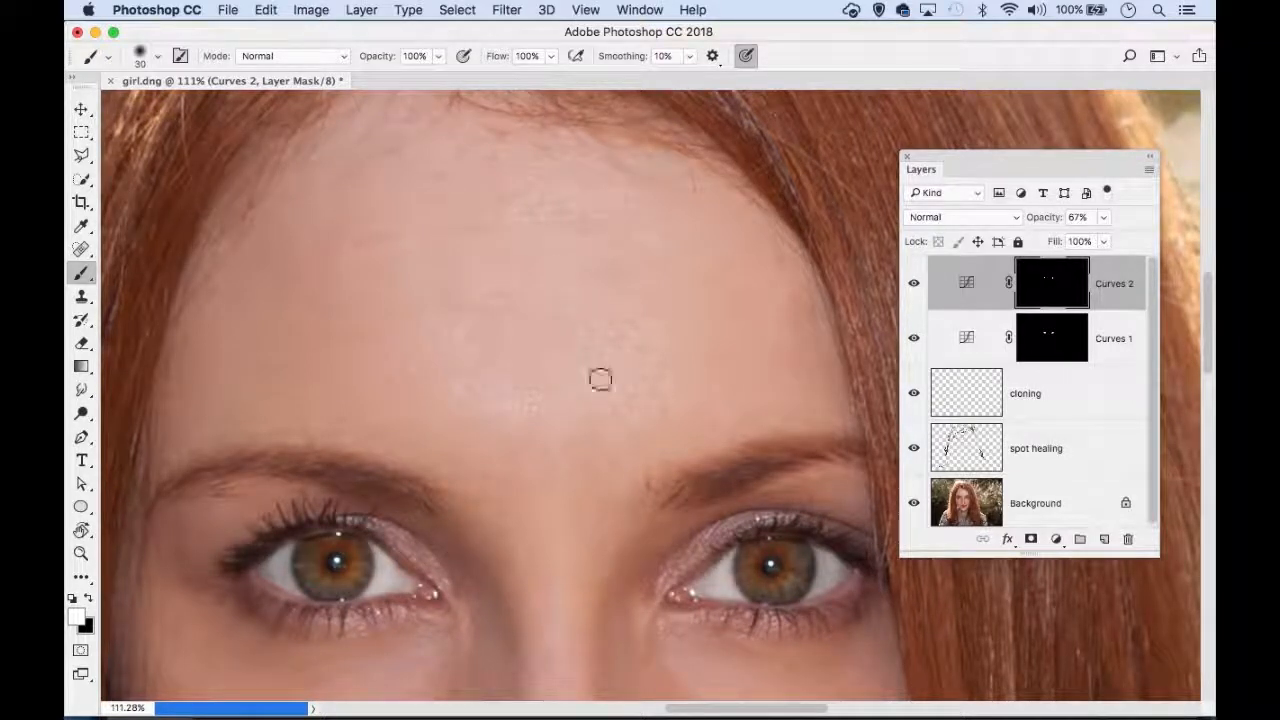
left_click_drag(626, 420, 551, 369)
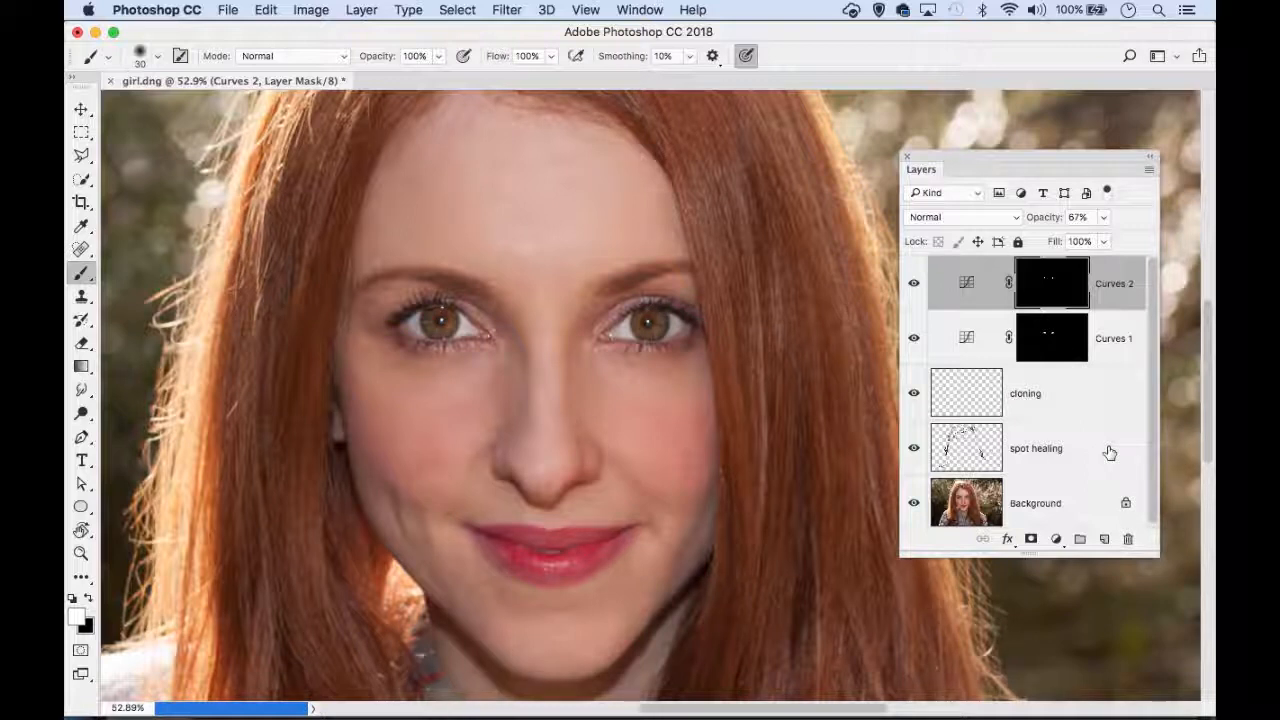
key("super+alt+shift+e")
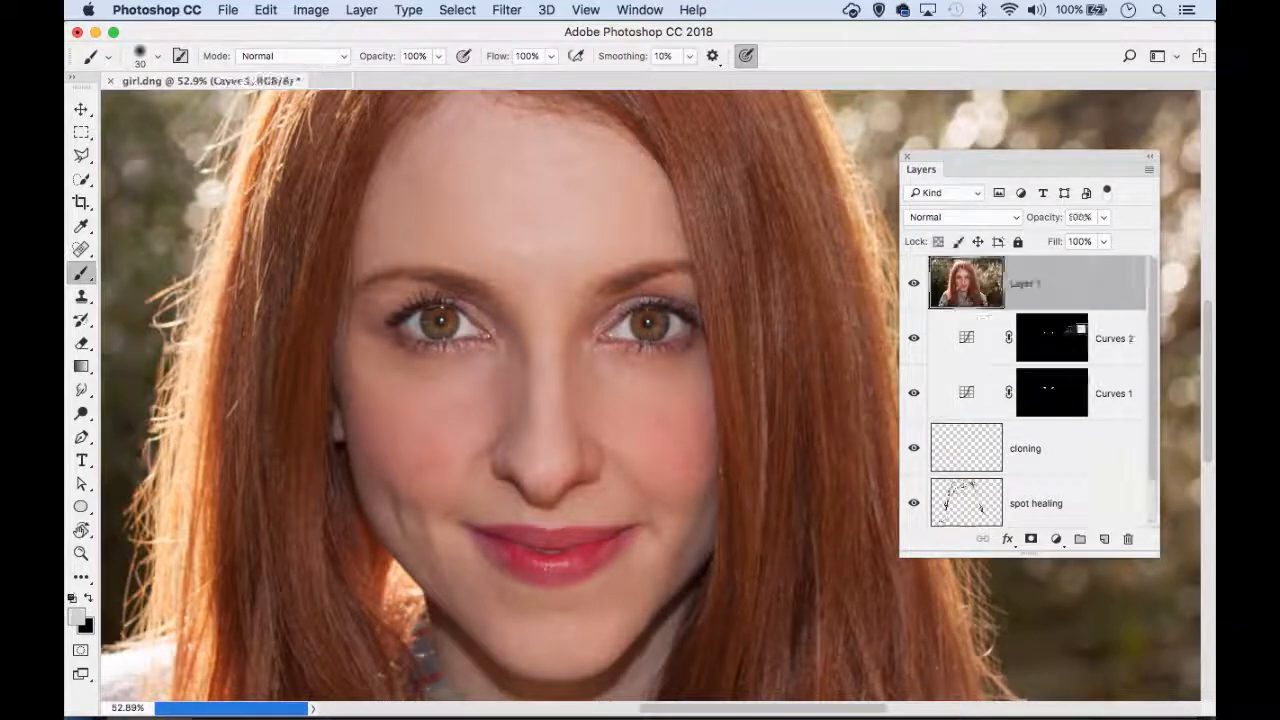
double_click(1022, 286)
type("merged")
key("Return")
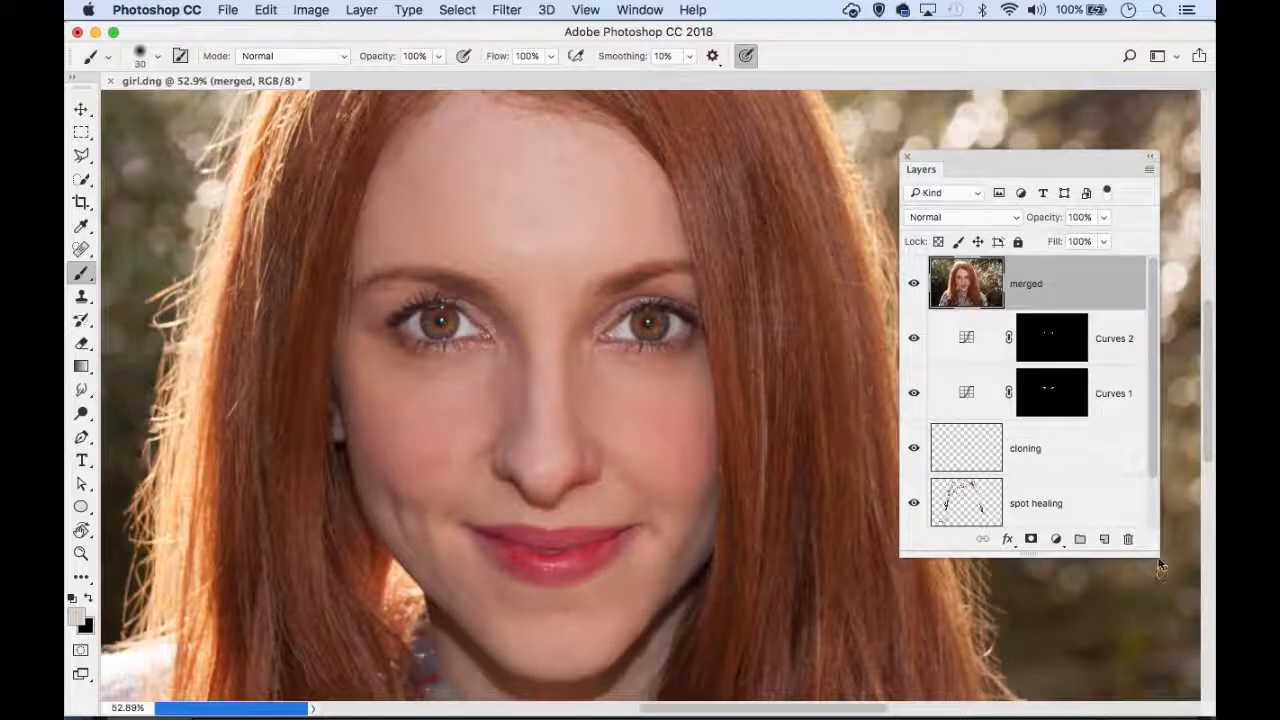
left_click_drag(1157, 554, 1186, 646)
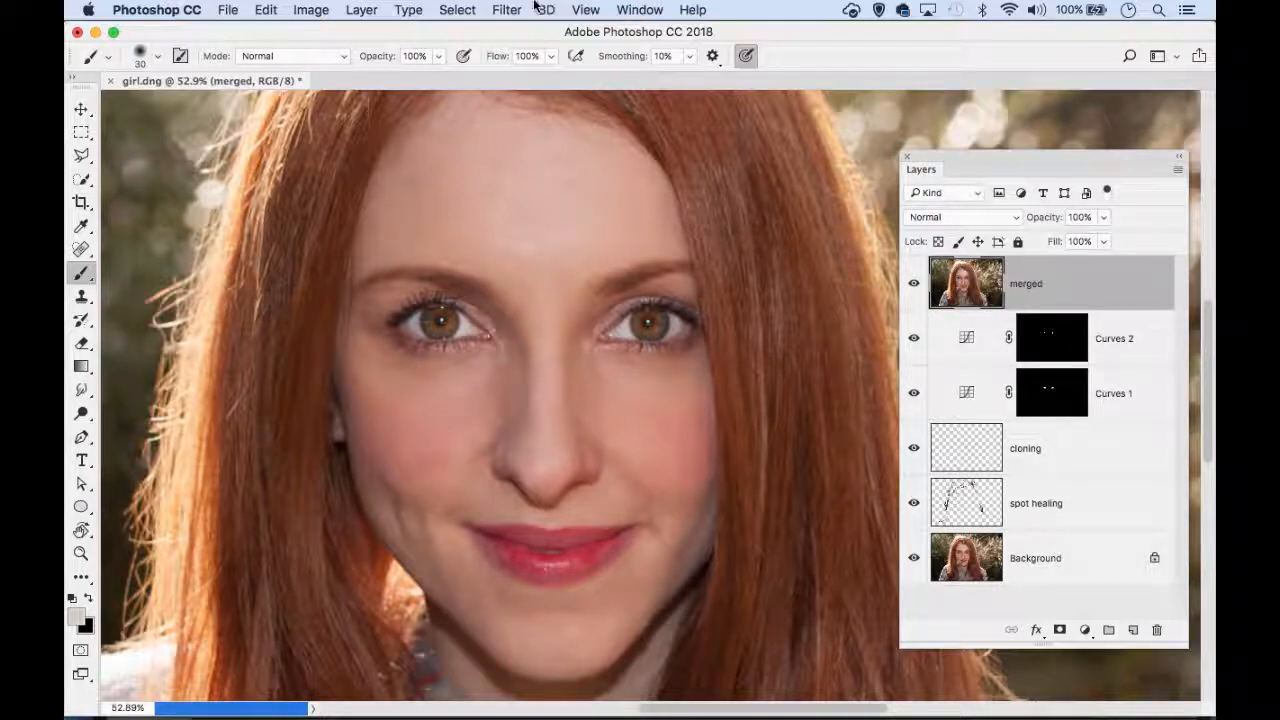
Apply a High Pass filter with a radius of about 9.1 pixels to the merged layer and invert the filtered image
left_click(497, 12)
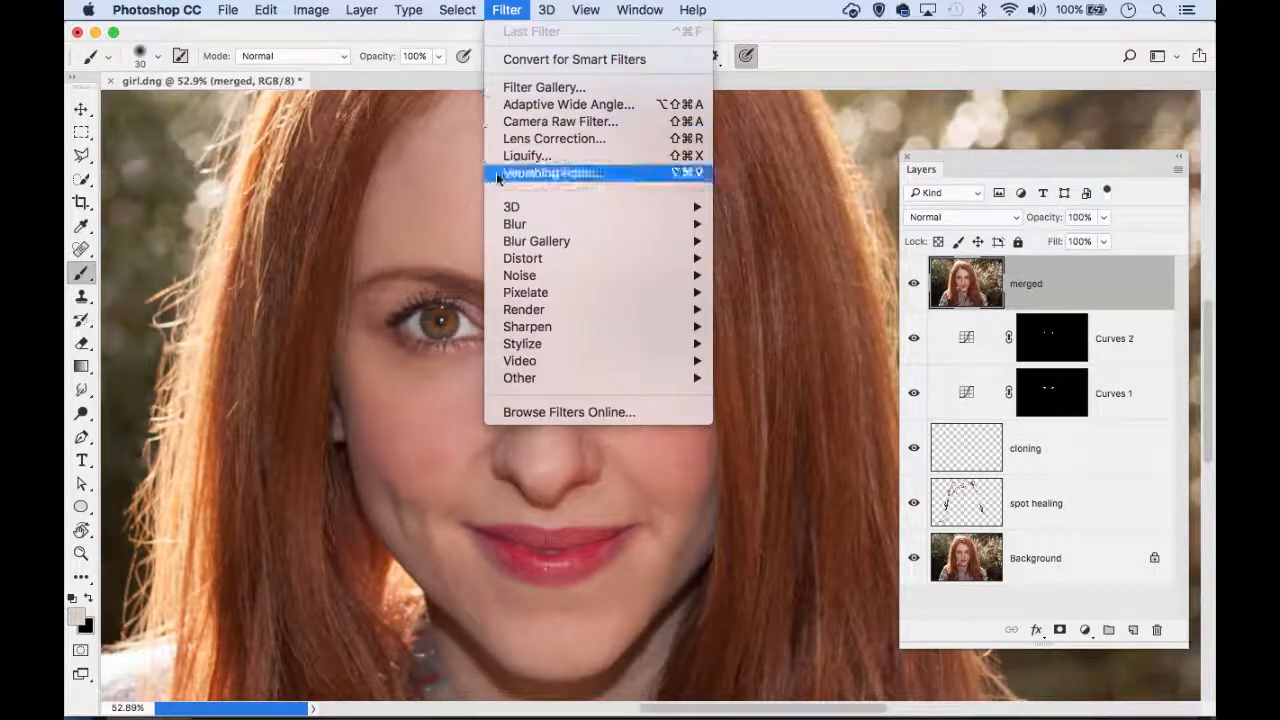
mouse_move(575, 383)
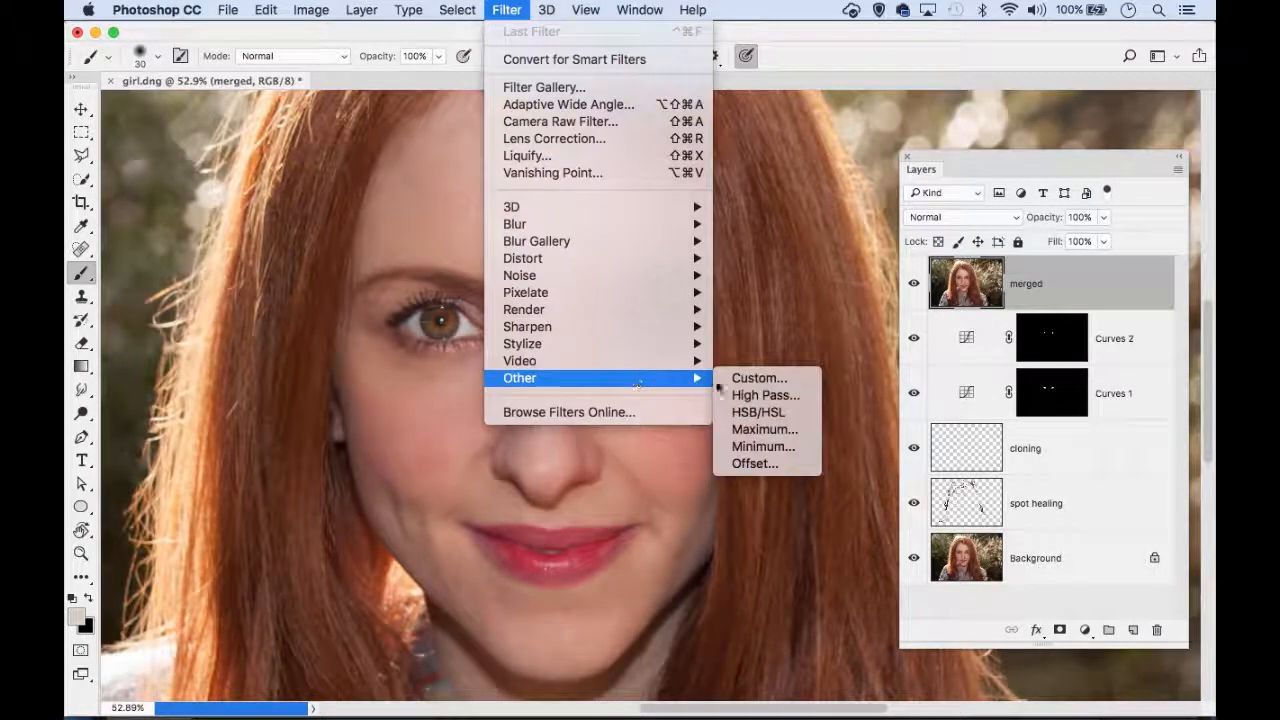
left_click(796, 395)
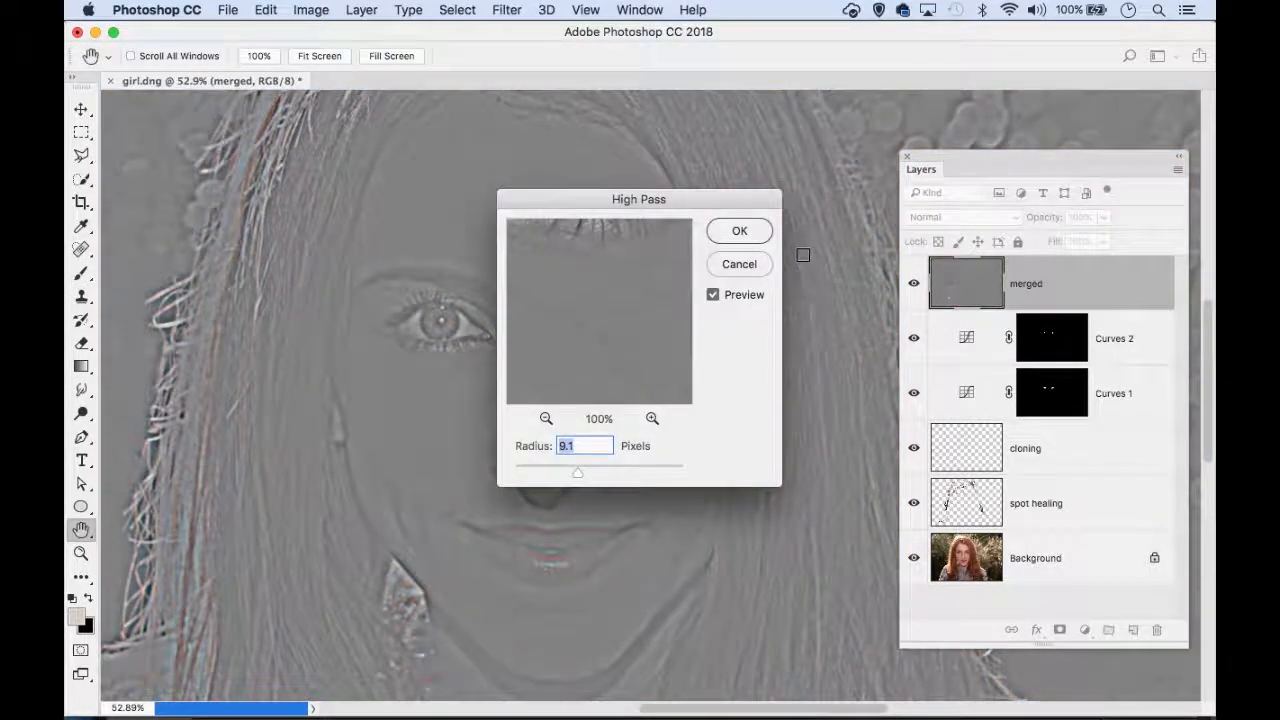
left_click_drag(717, 199, 341, 354)
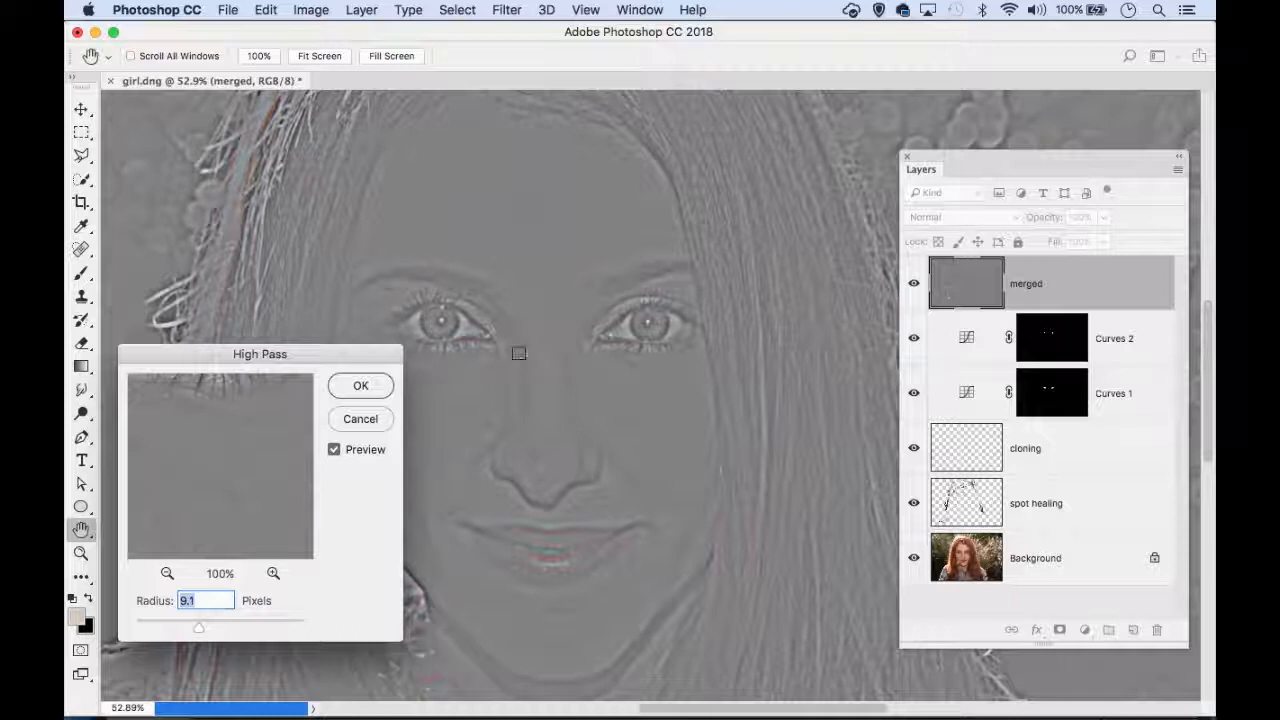
left_click_drag(197, 624, 200, 628)
left_click(363, 385)
key("b")
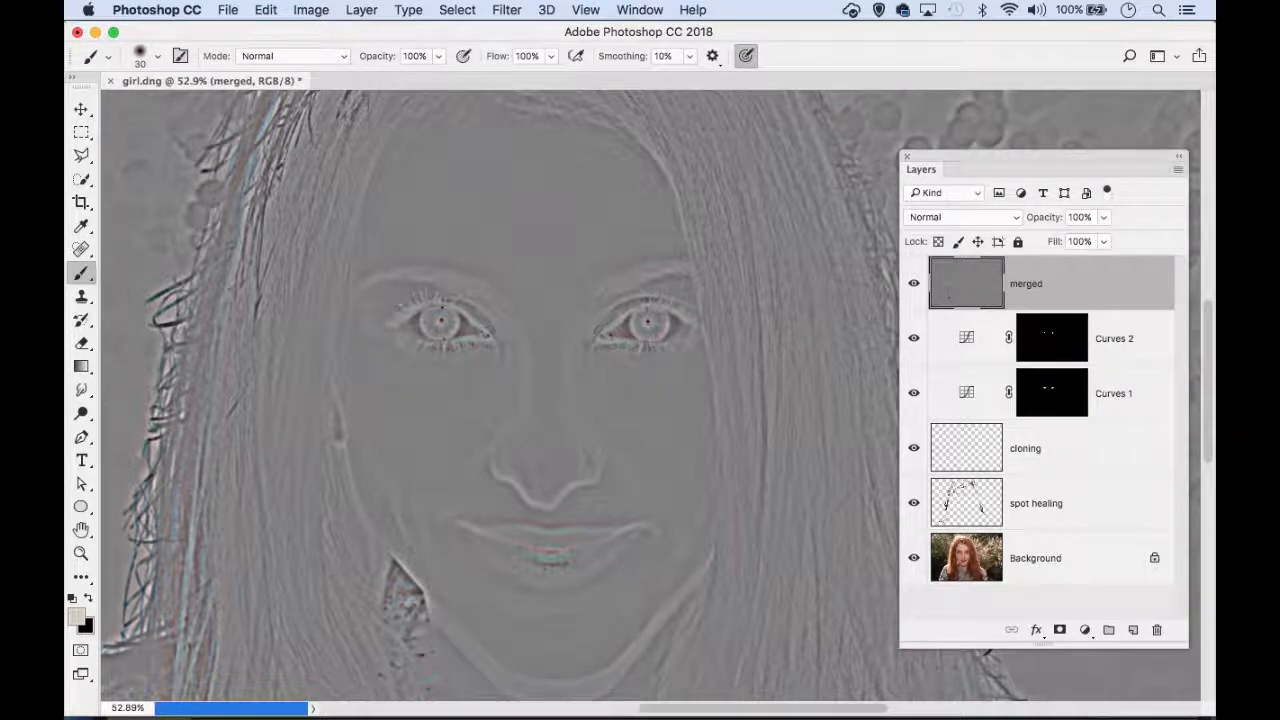
Set the merged layer's blending mode to Overlay and compare the portrait with the layer hidden and shown
left_click(973, 214)
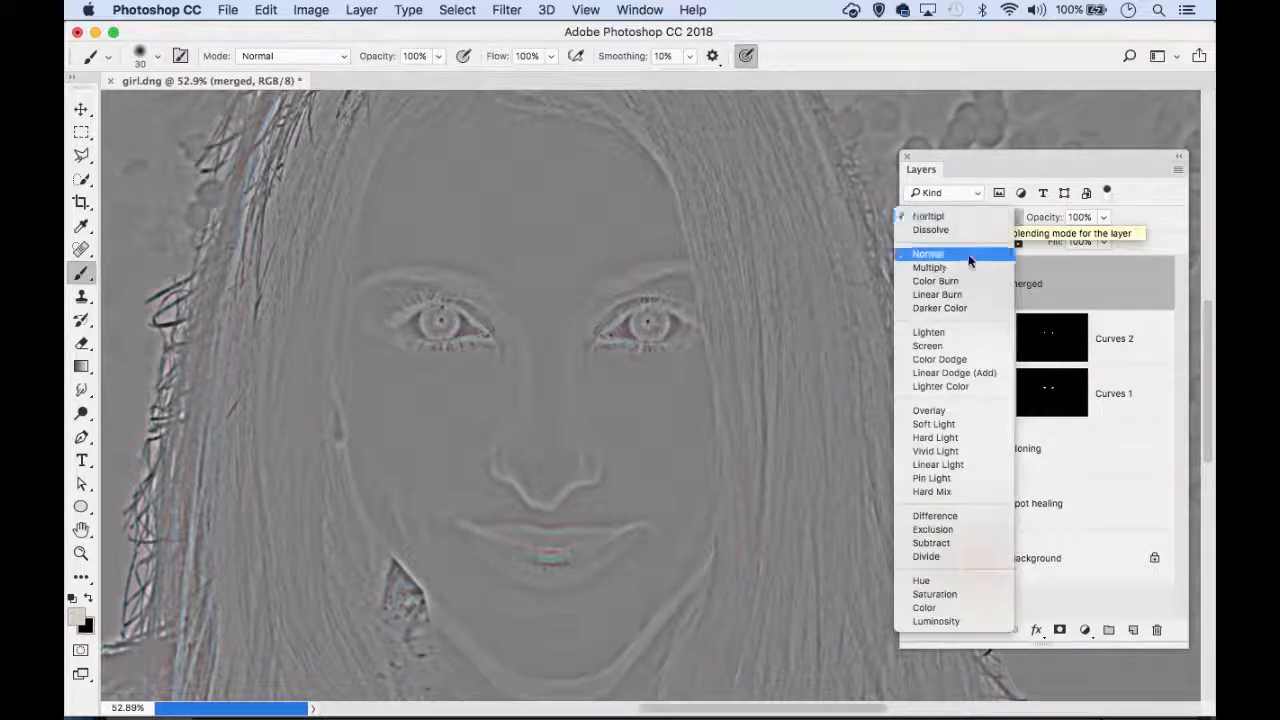
left_click(978, 412)
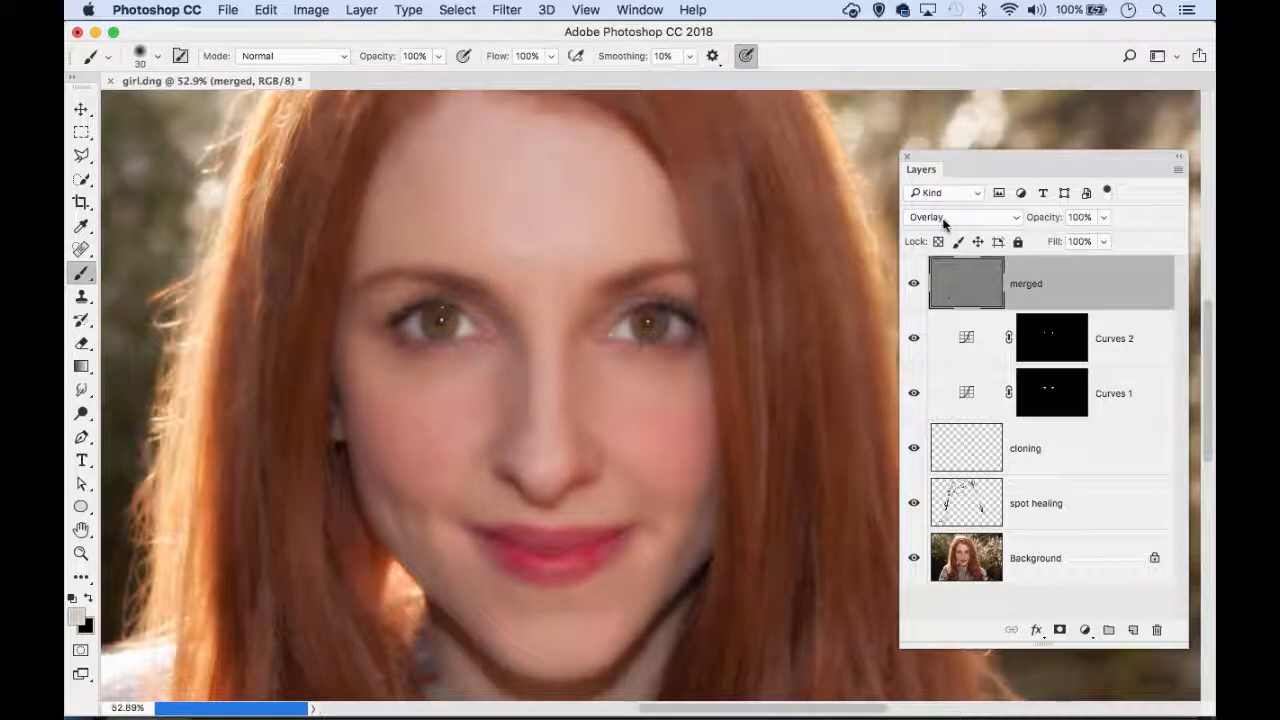
left_click(914, 284)
left_click(914, 284)
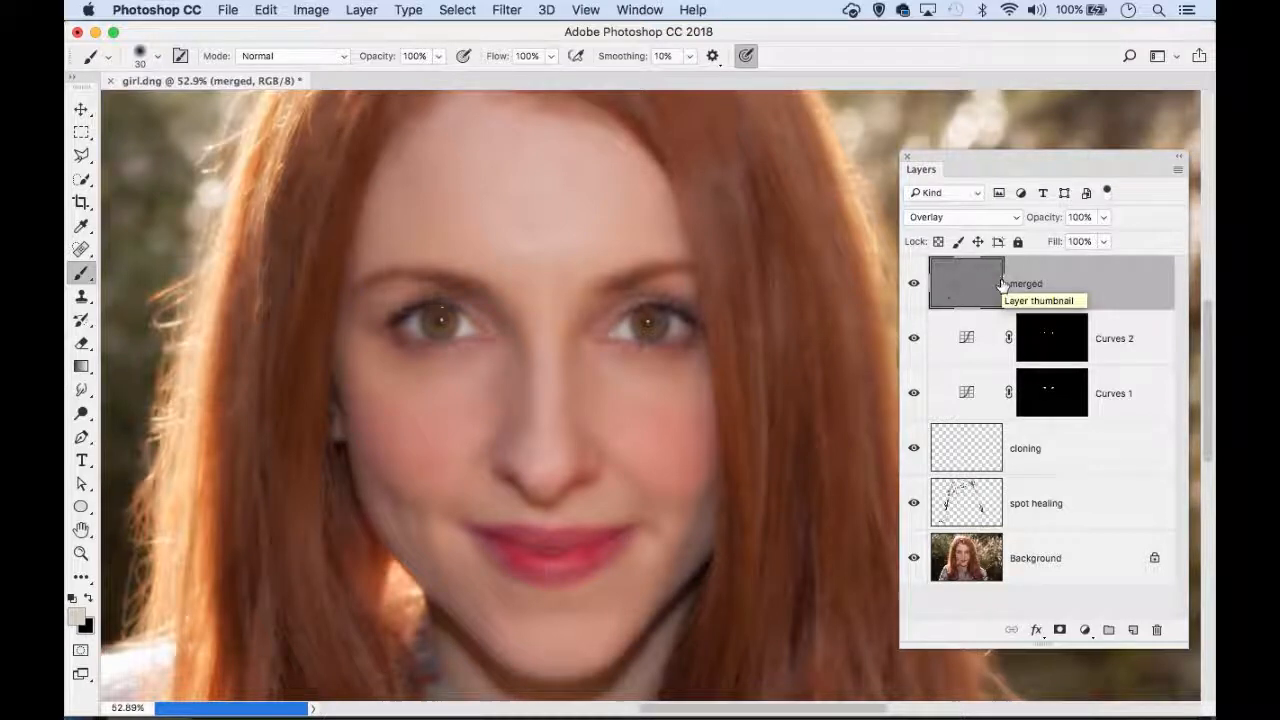
Add an all-black mask to the merged layer and start revealing the skin softening on the forehead with a larger white brush
left_click(1059, 630)
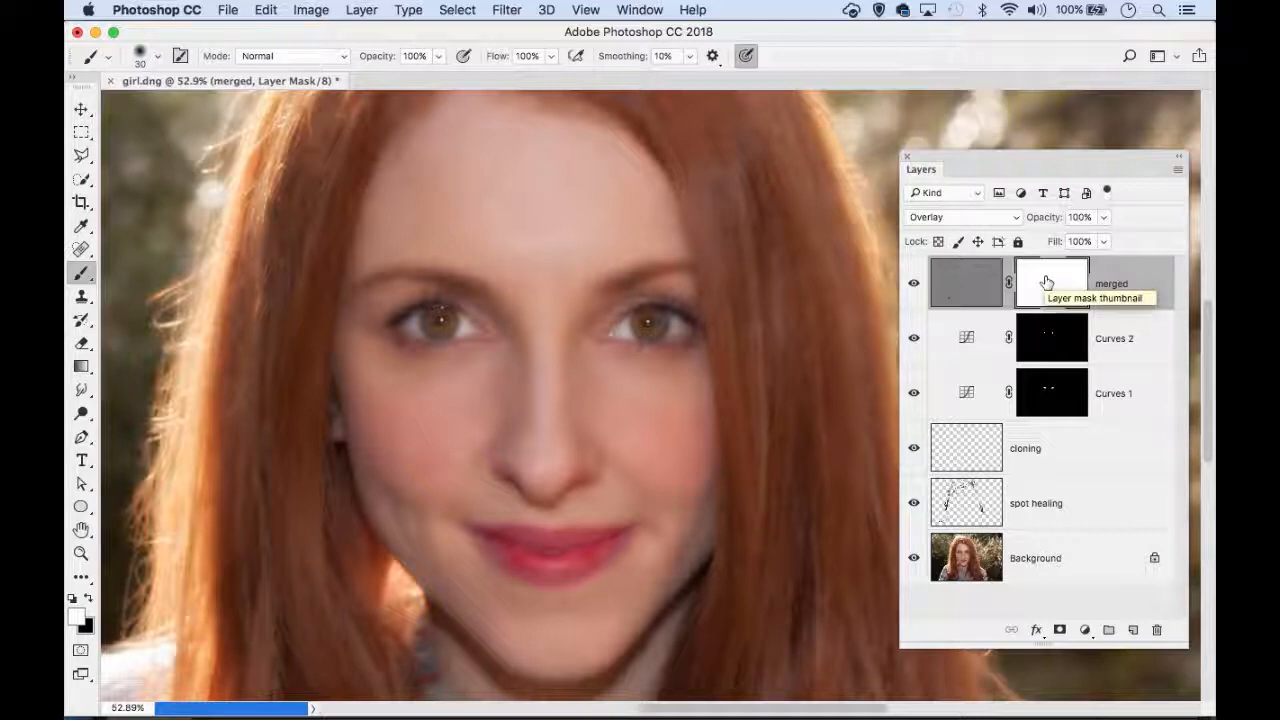
key("super+i")
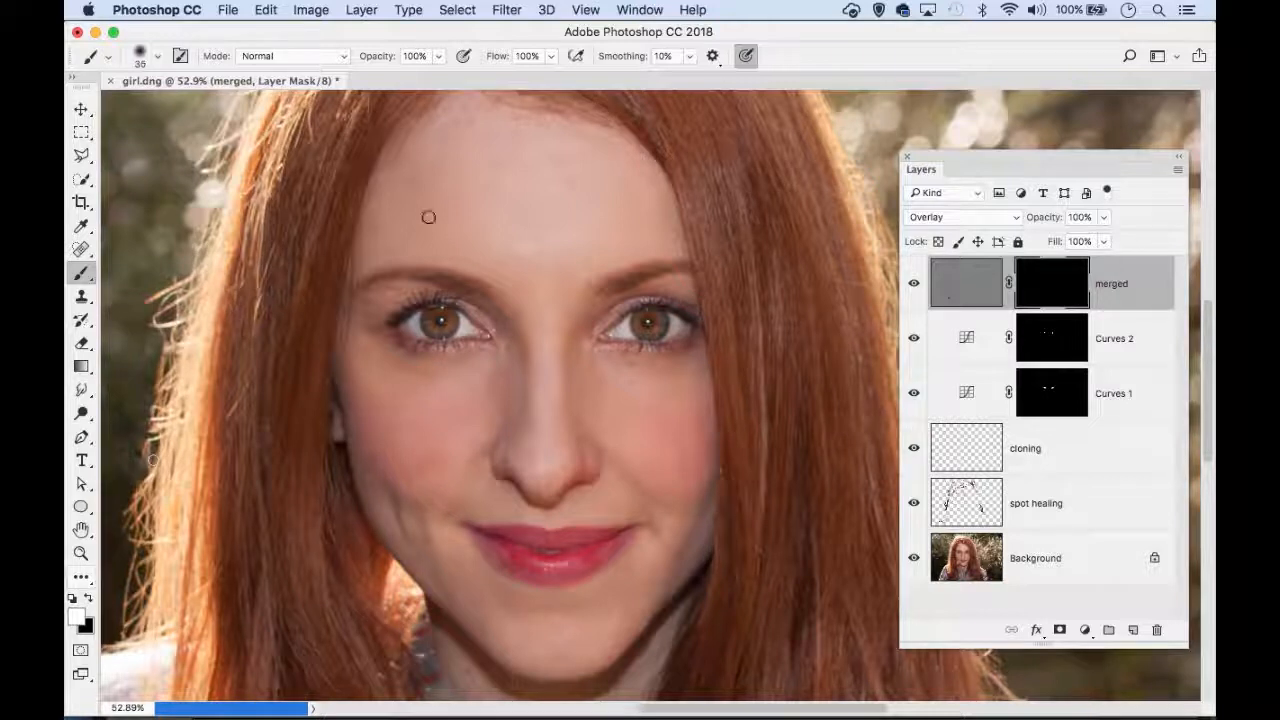
key("bracketright")
key("bracketright")
key("bracketright")
key("bracketright")
key("bracketright")
key("bracketright")
key("bracketright")
key("bracketright")
key("bracketright")
mouse_move(463, 202)
left_mouse_down()
mouse_move(410, 210)
mouse_move(443, 205)
mouse_move(501, 225)
mouse_move(531, 260)
mouse_move(526, 285)
mouse_move(606, 233)
mouse_move(599, 185)
mouse_move(538, 170)
mouse_move(542, 199)
mouse_move(553, 166)
mouse_move(538, 153)
mouse_move(446, 170)
mouse_move(458, 142)
mouse_move(497, 133)
left_mouse_up()
Paint white on the merged layer's mask over the rest of the forehead and down the nose with a smaller brush
key("bracketleft")
key("bracketleft")
key("bracketleft")
key("bracketleft")
key("bracketleft")
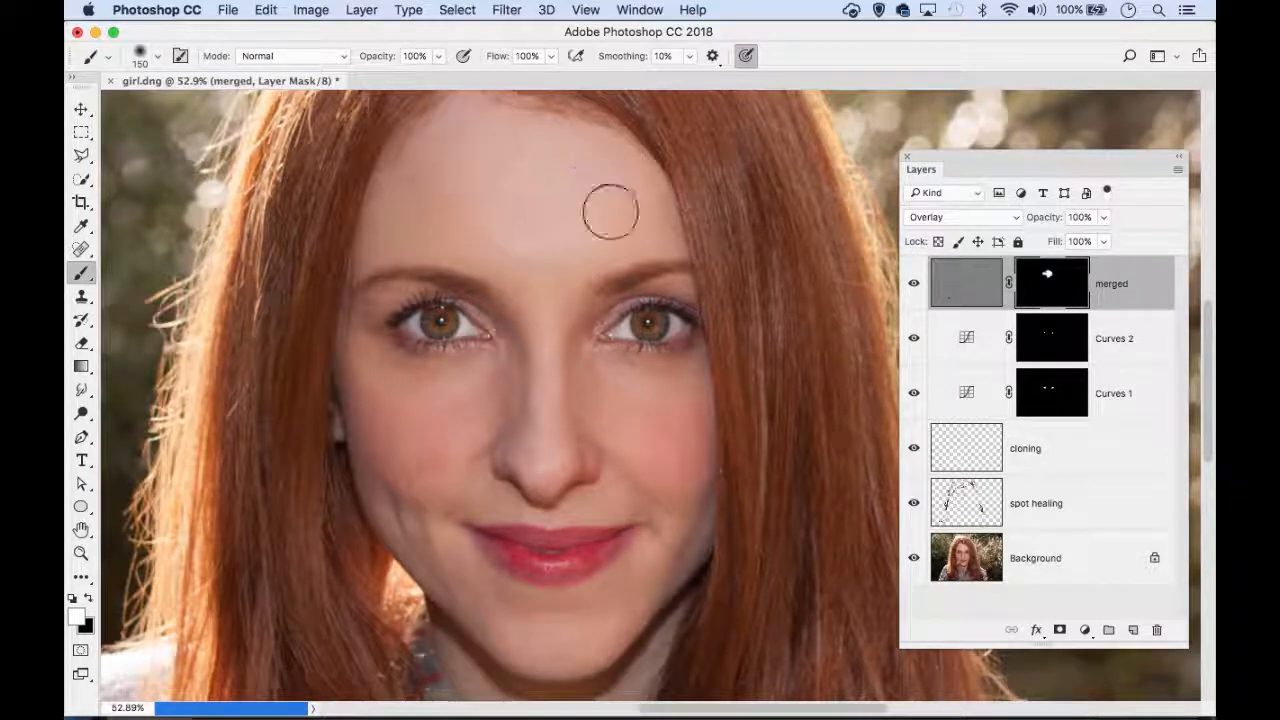
key("bracketleft")
mouse_move(532, 337)
left_mouse_down()
mouse_move(549, 371)
mouse_move(543, 471)
mouse_move(543, 423)
mouse_move(533, 437)
left_mouse_up()
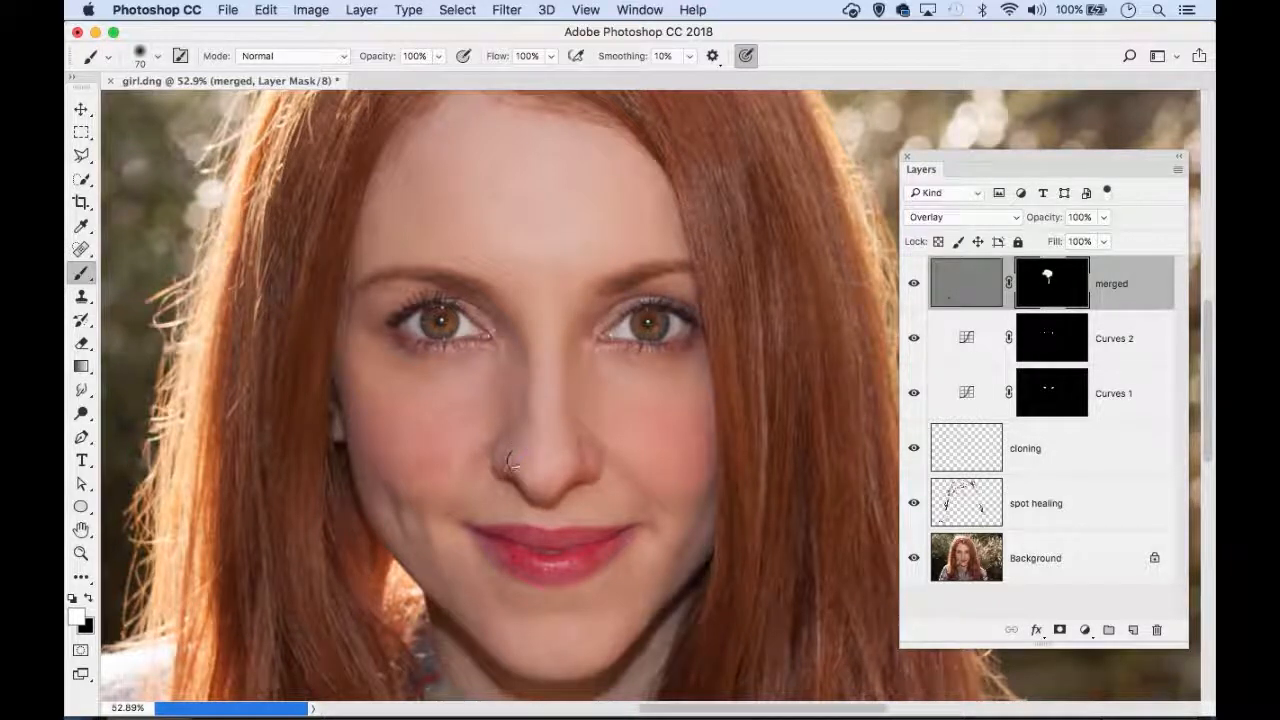
Reveal the skin softening on both cheeks by painting white on the mask with a larger brush
key("bracketright")
key("bracketright")
key("bracketright")
key("bracketright")
mouse_move(393, 384)
left_mouse_down()
mouse_move(388, 398)
mouse_move(440, 405)
left_mouse_up()
mouse_move(606, 388)
left_mouse_down()
mouse_move(675, 389)
mouse_move(680, 422)
left_mouse_up()
Reveal the skin softening beside the mouth, on the chin and along the jaw, adapting the brush size to each area
key("bracketleft")
key("bracketleft")
key("bracketleft")
key("bracketleft")
key("bracketleft")
left_click_drag(433, 543, 475, 598)
key("bracketright")
key("bracketright")
key("bracketright")
key("bracketright")
key("bracketright")
mouse_move(540, 640)
left_mouse_down()
mouse_move(580, 637)
mouse_move(671, 528)
left_mouse_up()
Check the portrait with the merged layer hidden and shown, and extend its mask under the eye and around the nose bridge
key("bracketleft")
left_click(913, 285)
left_click(913, 285)
left_click_drag(621, 357, 660, 357)
left_click_drag(503, 316, 558, 272)
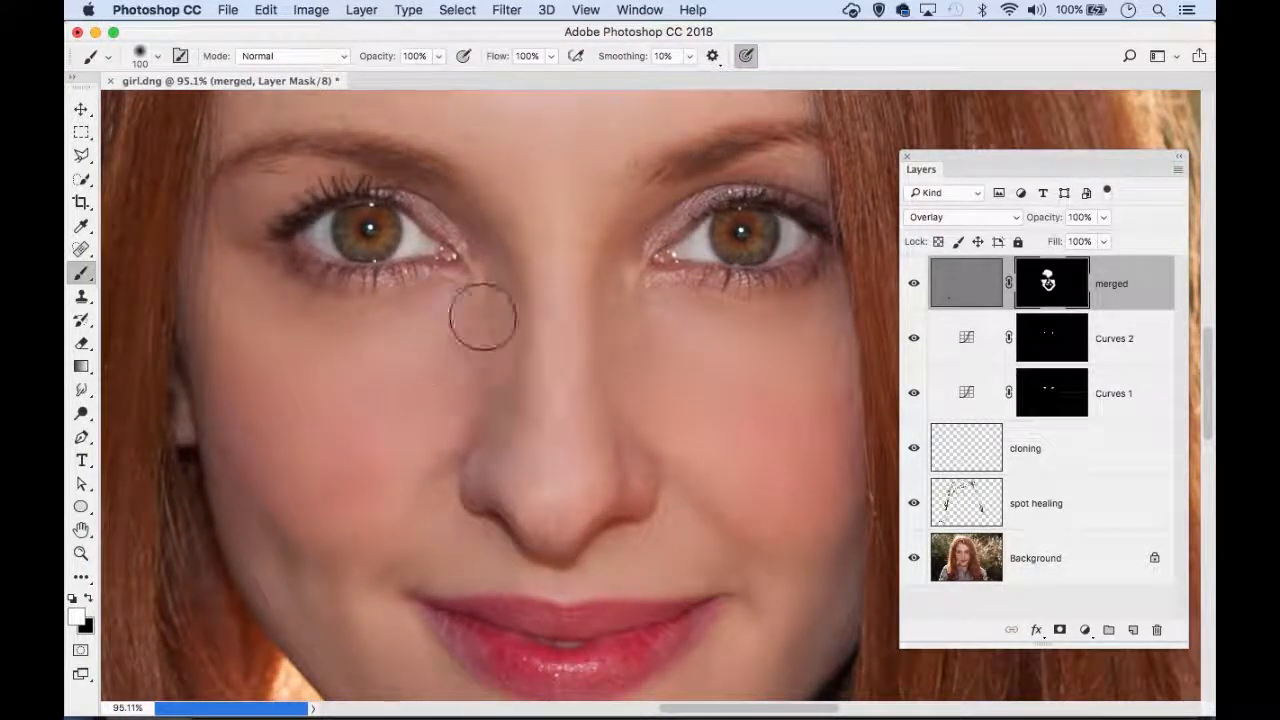
Compare the skin with and without the merged layer and lower the layer's opacity to 60%
left_click(913, 283)
left_click(915, 283)
left_click(916, 282)
left_click(916, 282)
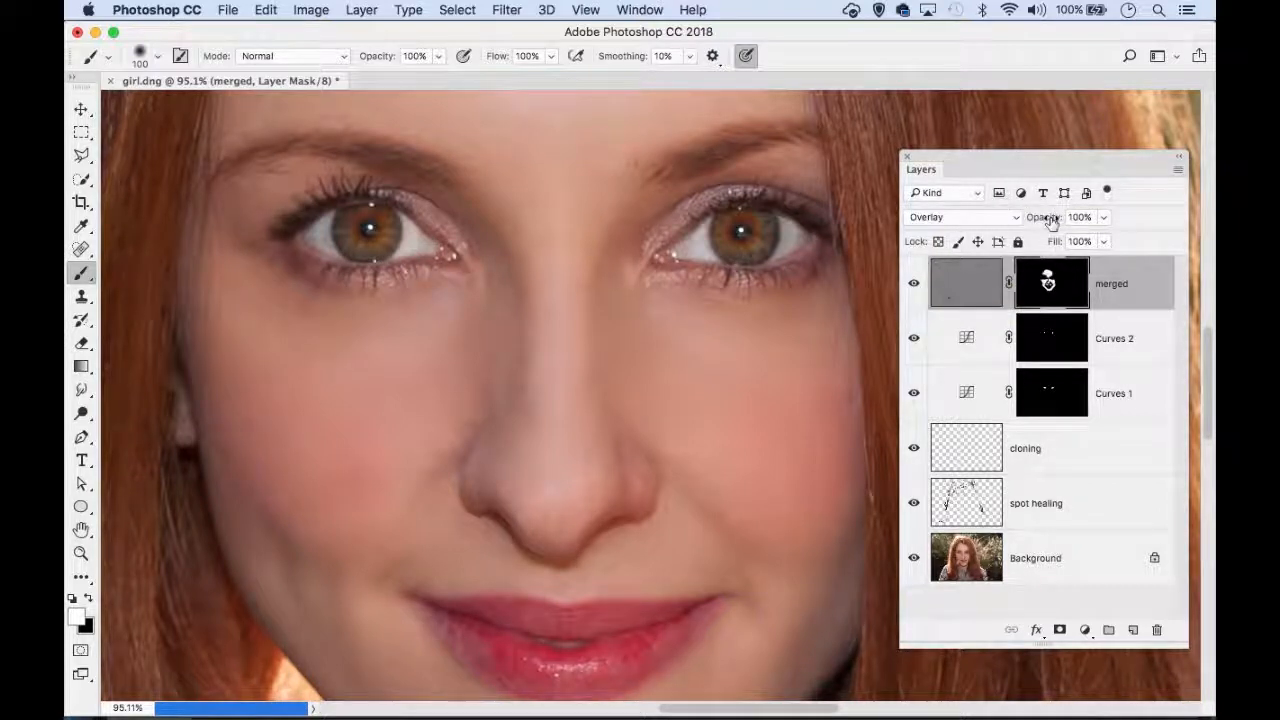
left_click_drag(1048, 220, 1017, 222)
left_click(916, 285)
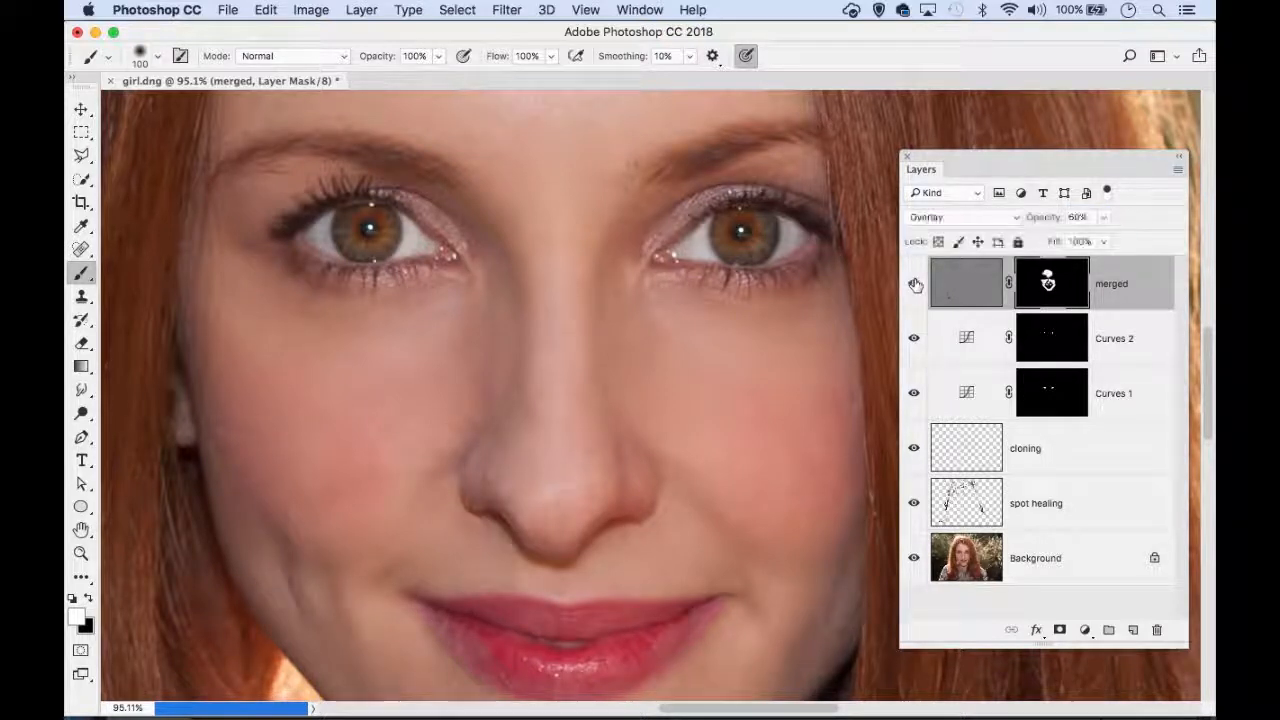
View the whole portrait, and show only the Background layer to examine the unretouched face
key("super+minus")
key("super+minus")
key("super+minus")
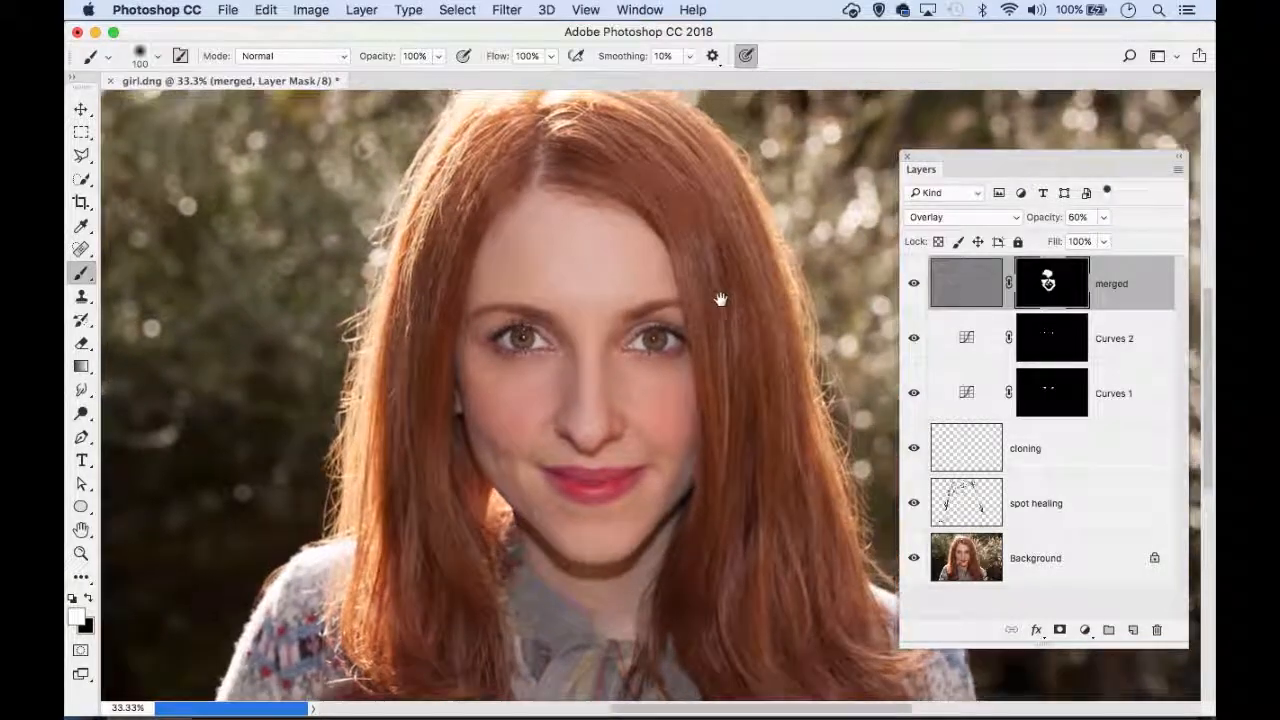
key("super+0")
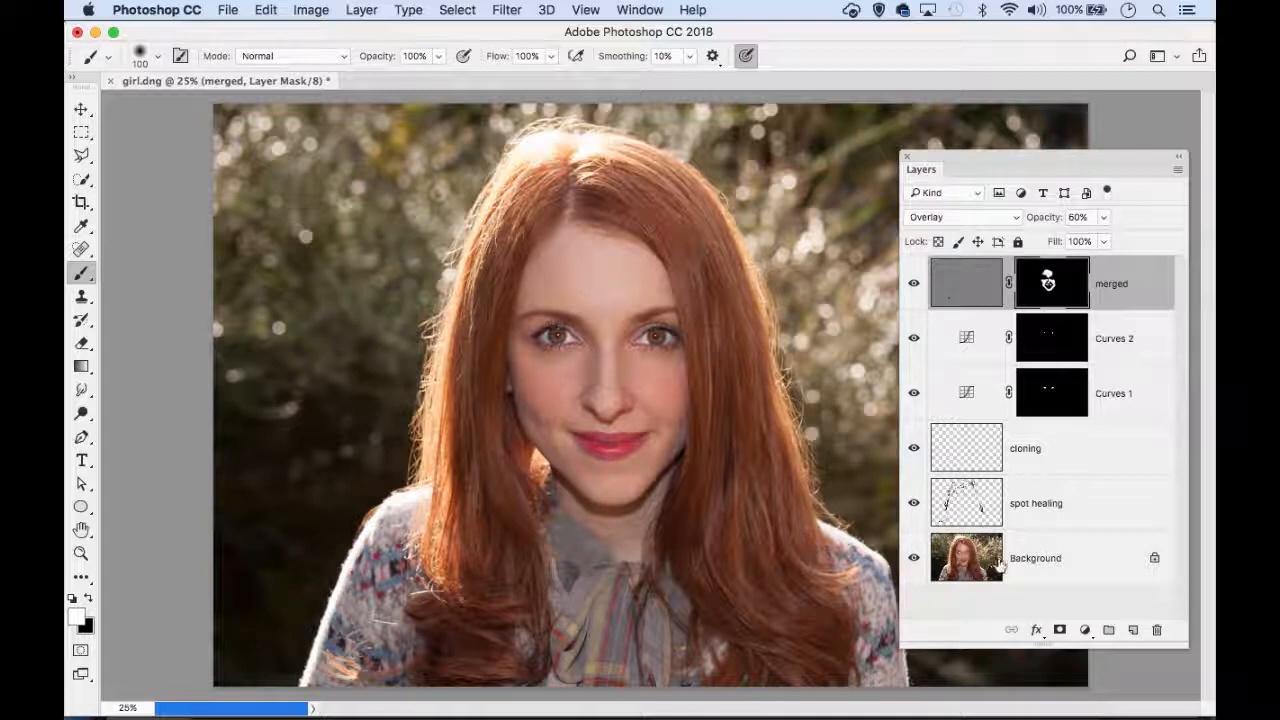
left_click(913, 563, "alt")
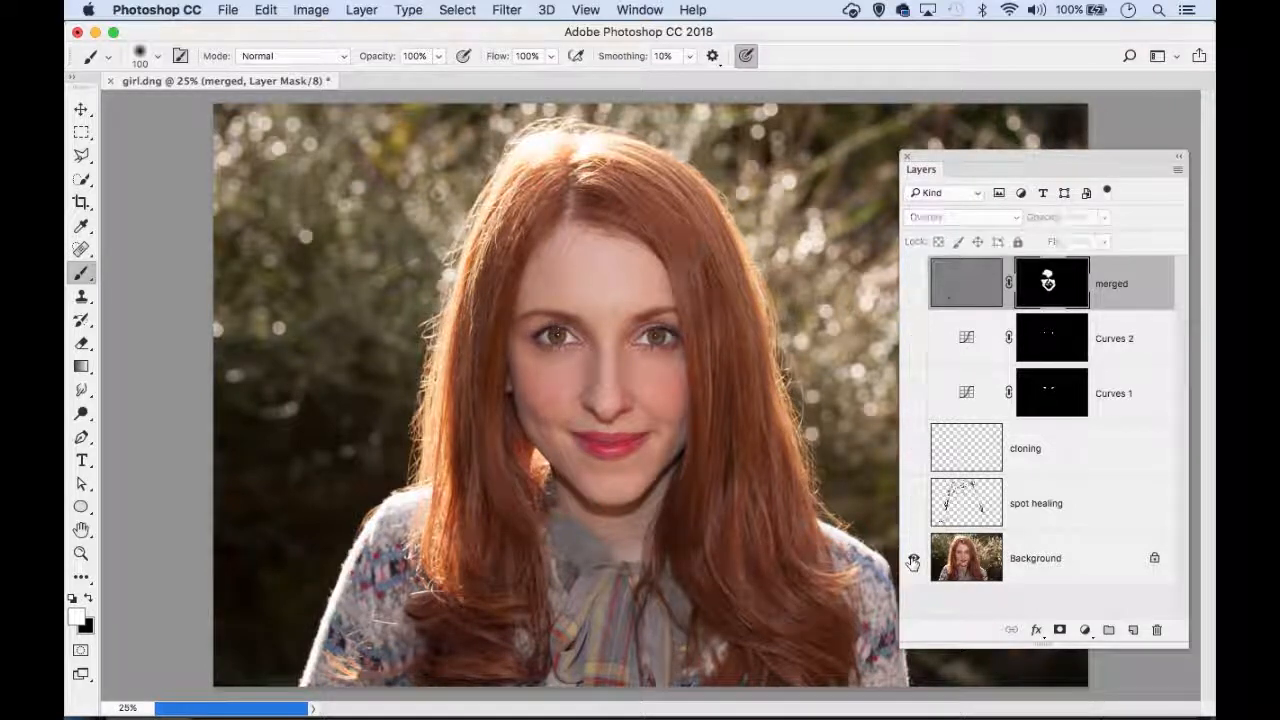
scroll(686, 457, "up", 5)
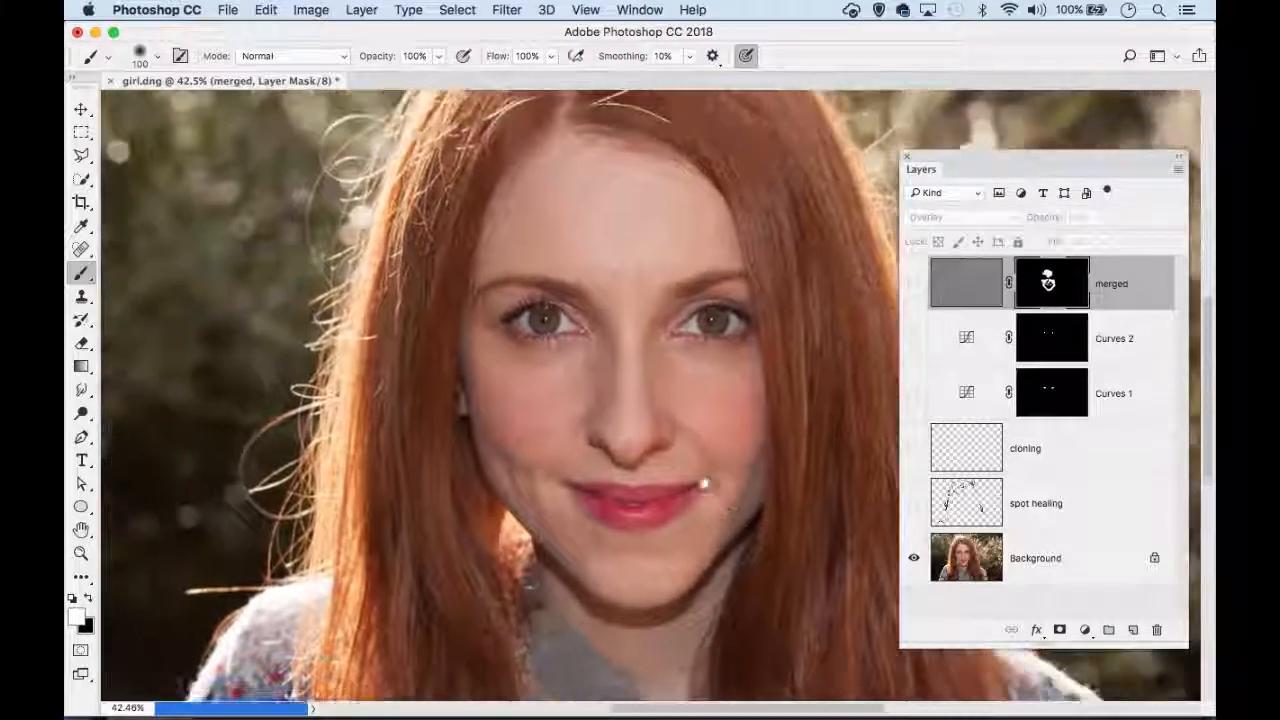
left_click_drag(705, 483, 664, 506)
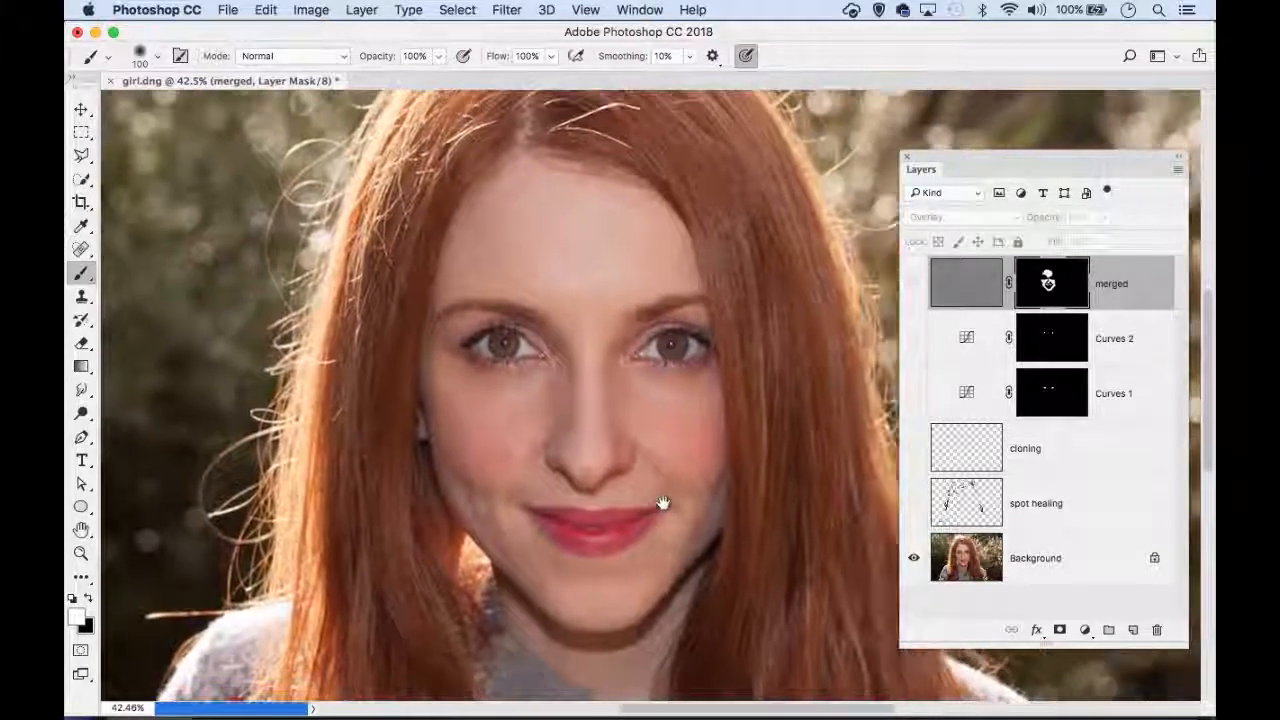
Show the spot healing, cloning, Curves 1, Curves 2 and merged layers one by one to review each retouching stage
left_click(912, 503)
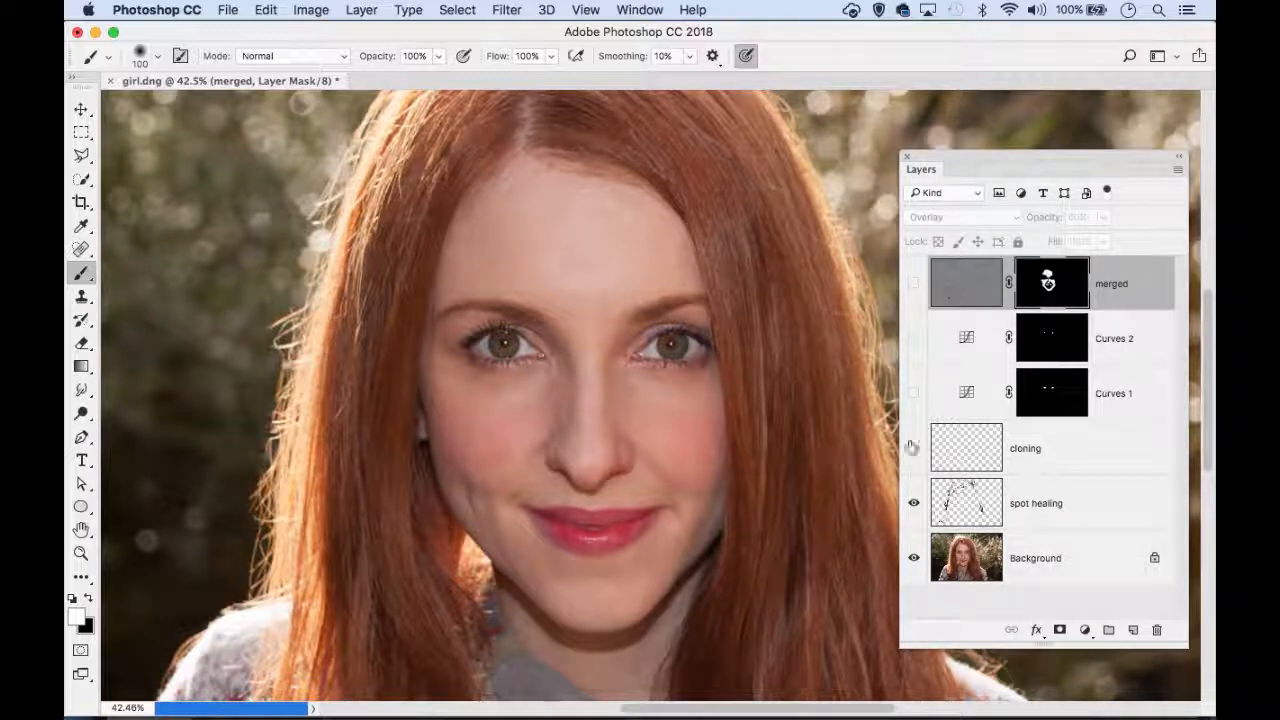
left_click(913, 450)
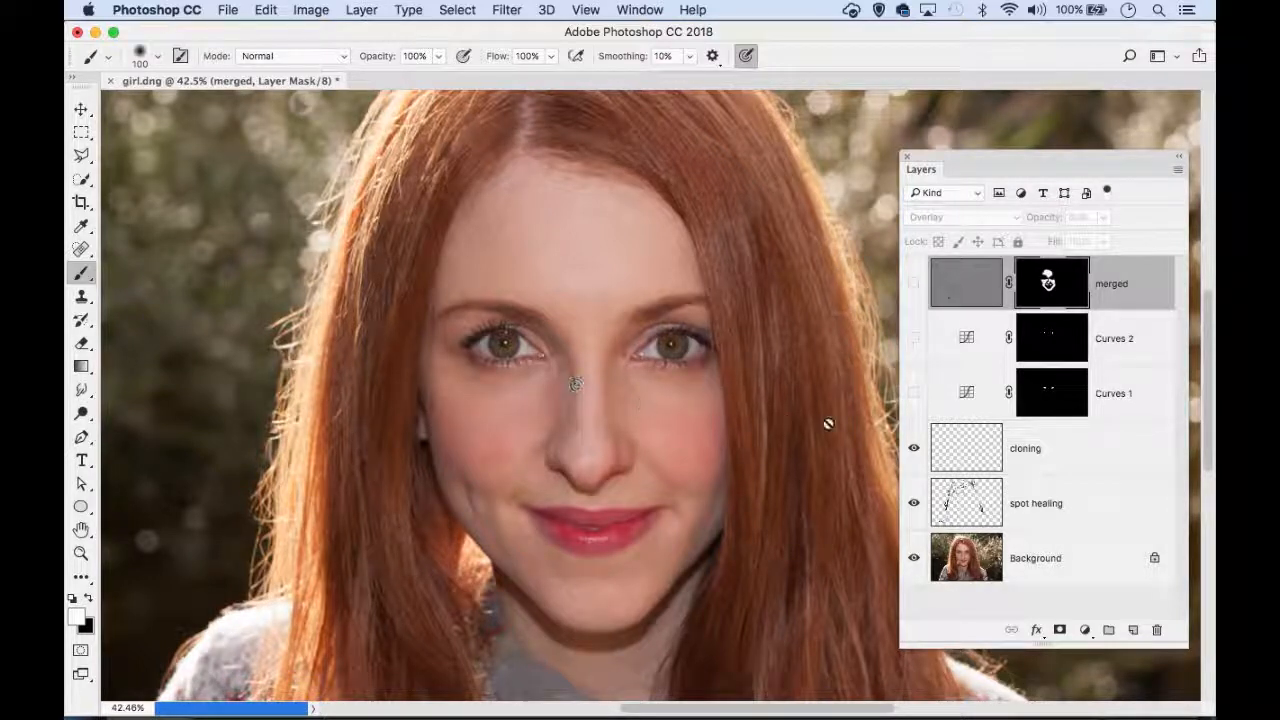
left_click(913, 393)
left_click(913, 338)
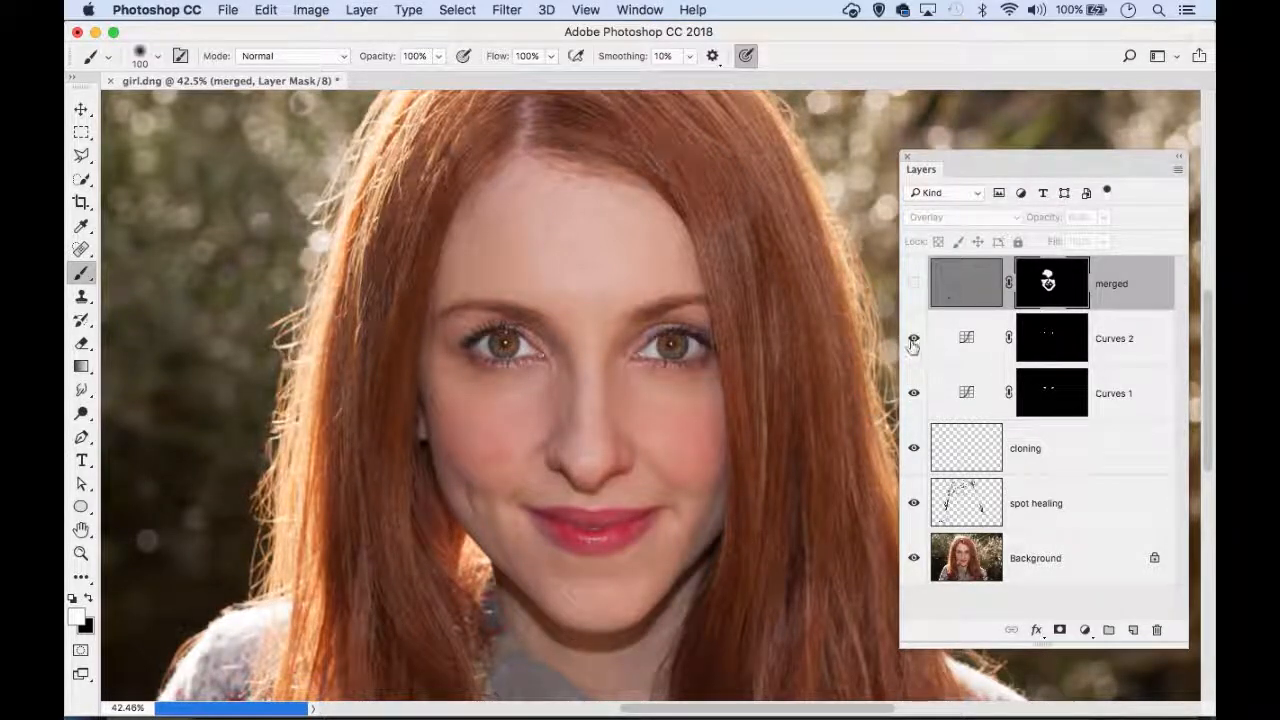
left_click(915, 285)
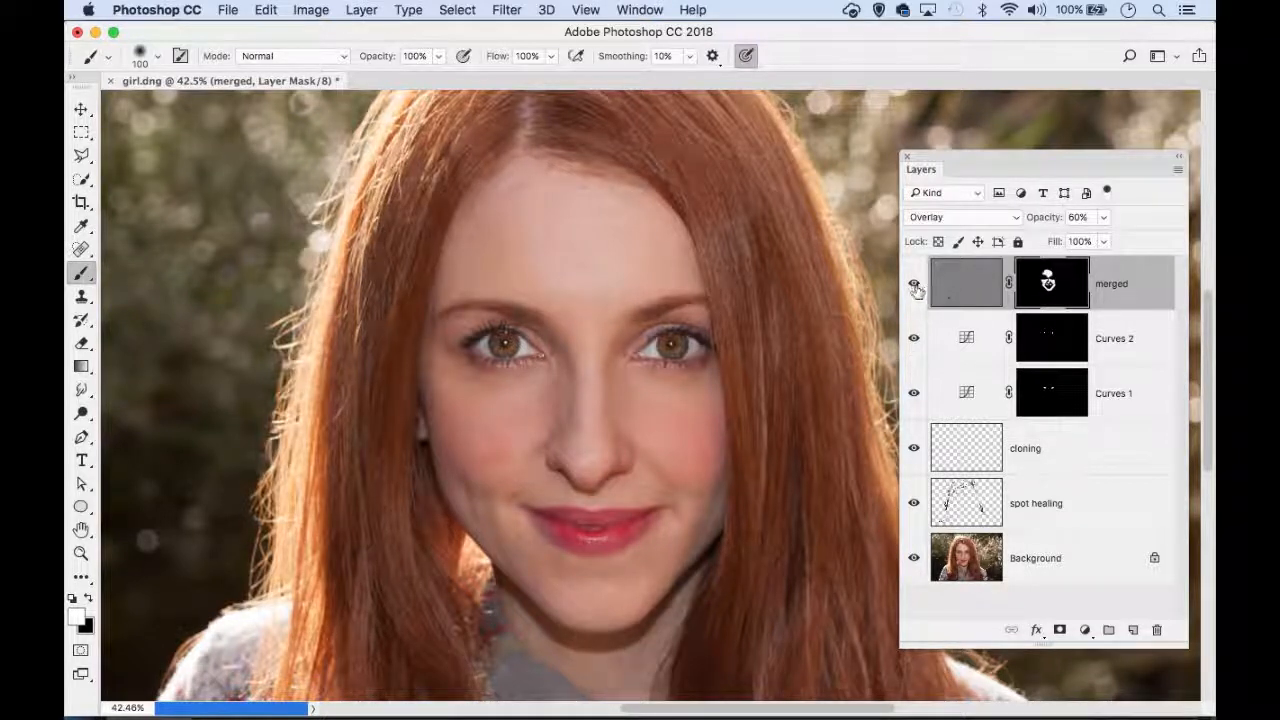
key("cmd+0")
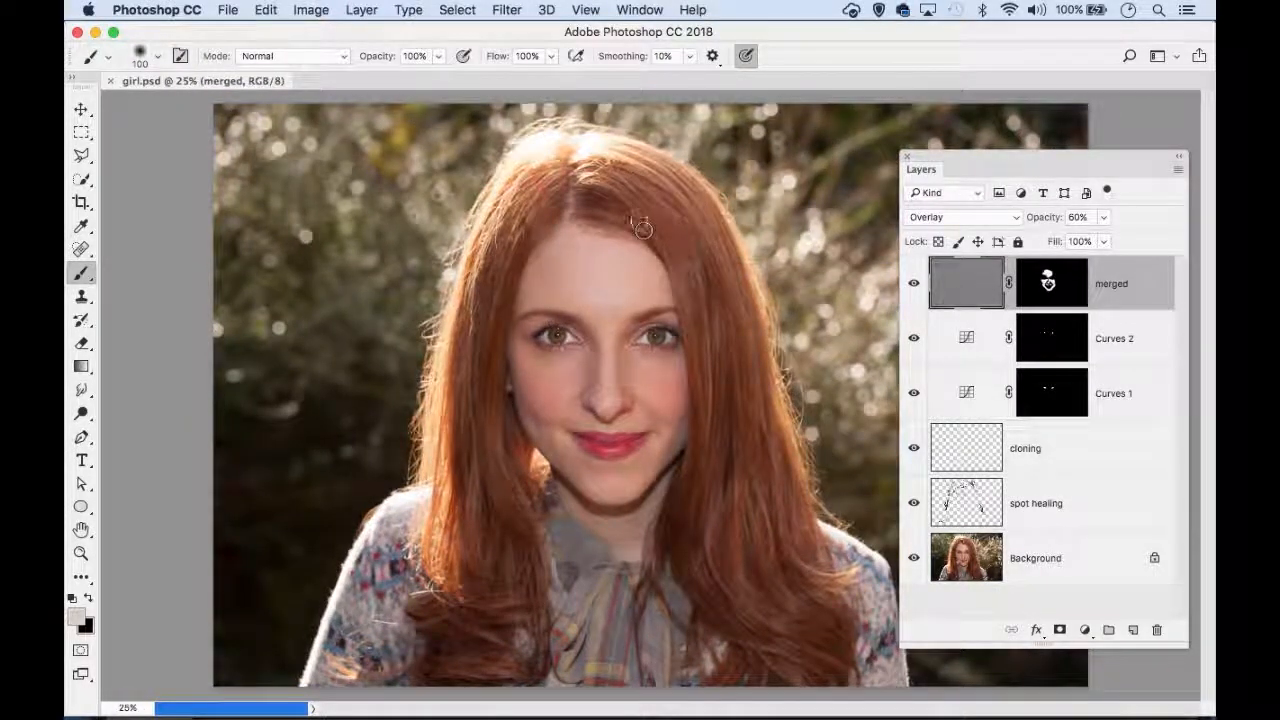
Start saving the retouched portrait under a new file format, choosing JPEG
left_click(229, 10)
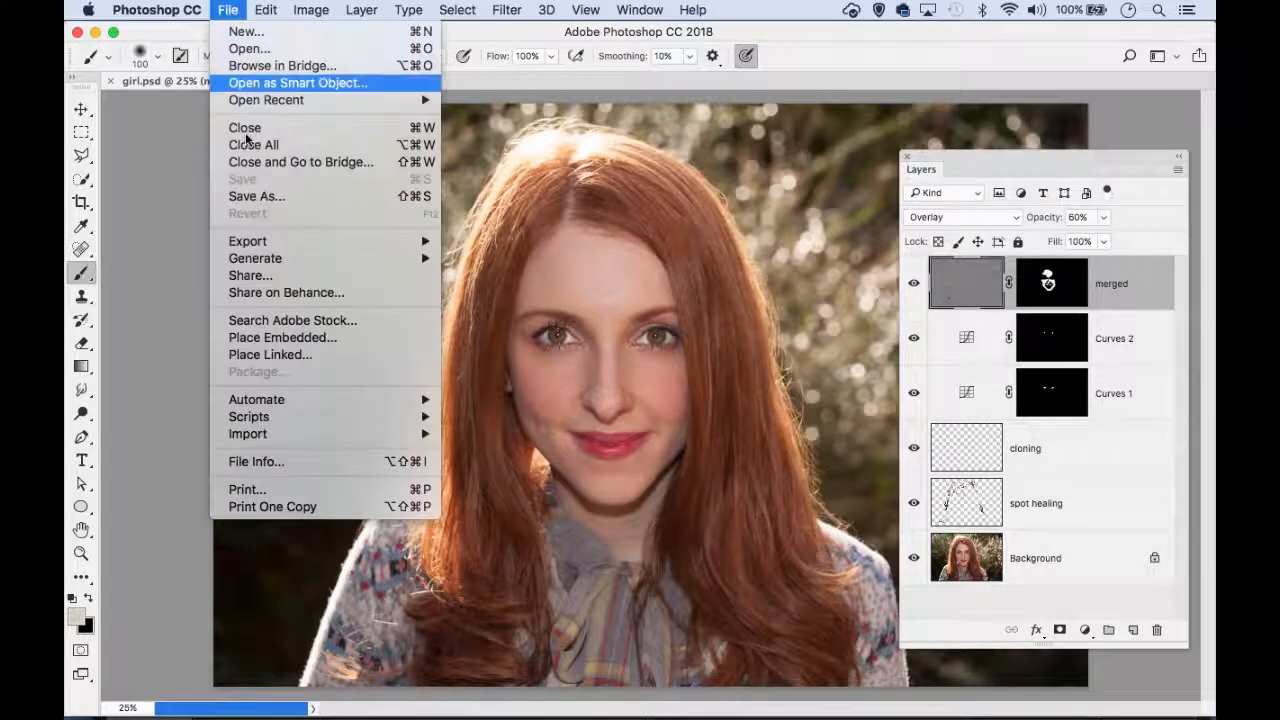
left_click(257, 196)
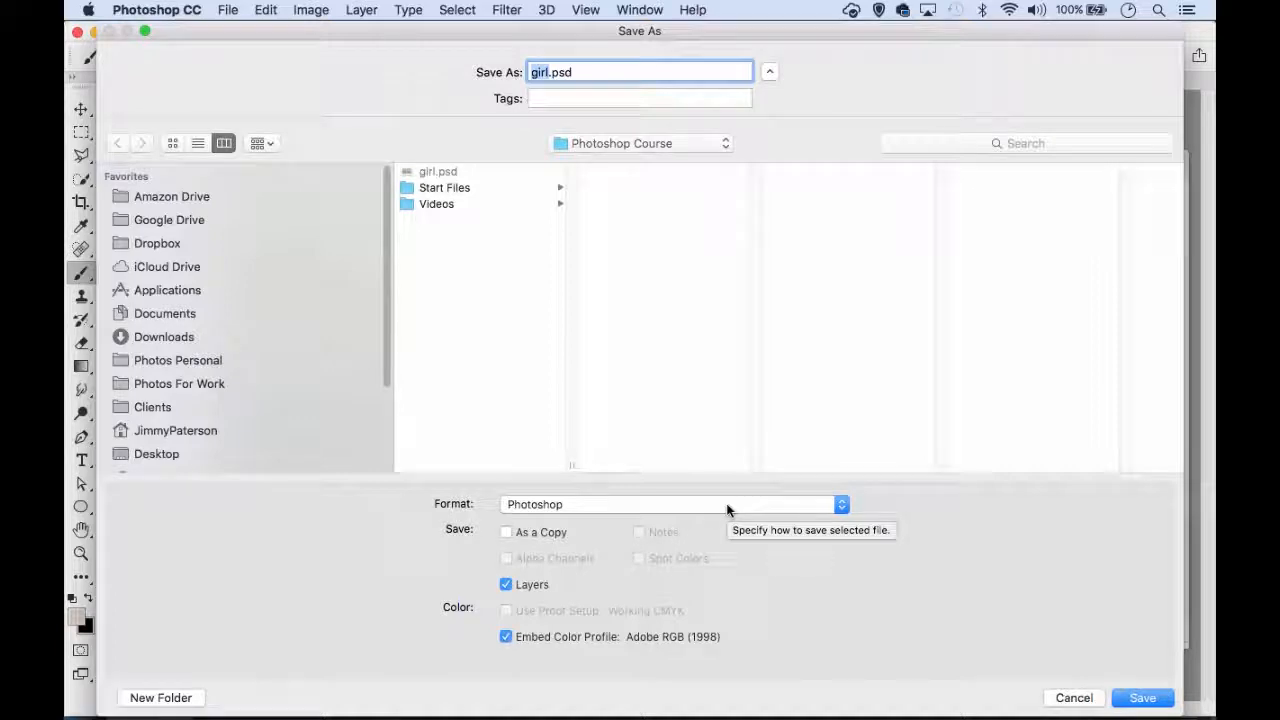
left_click(727, 508)
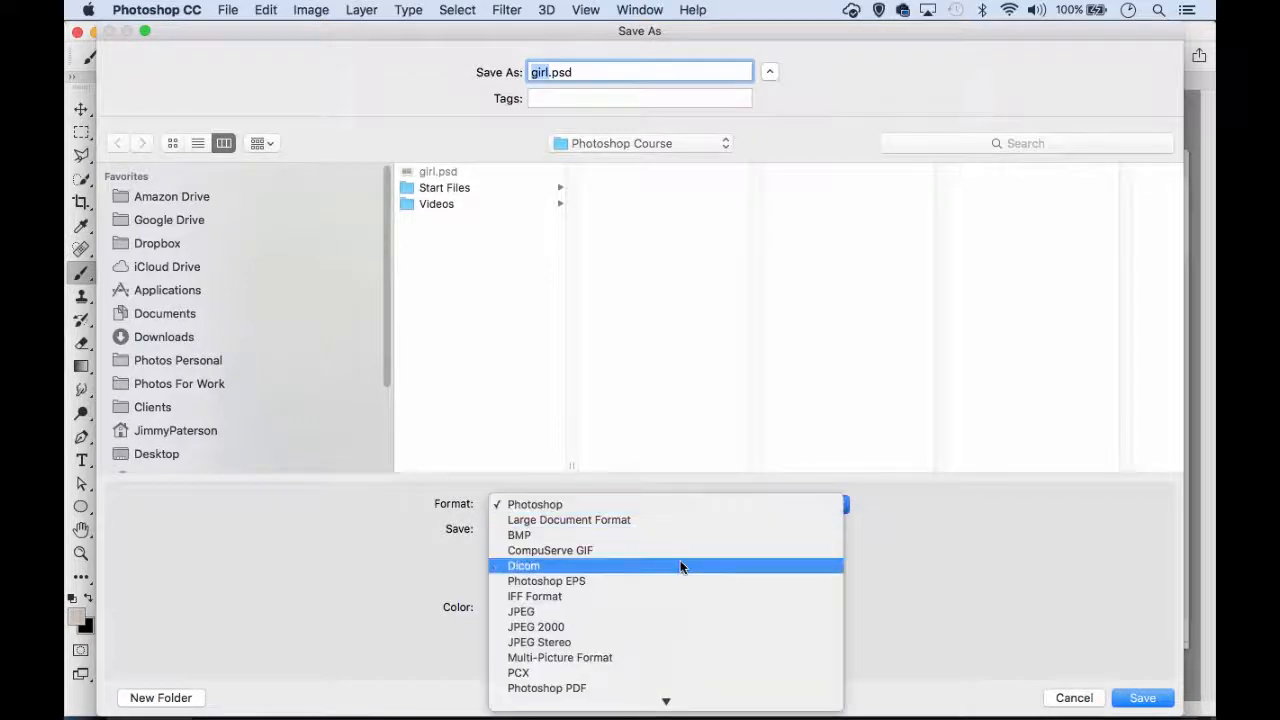
scroll(655, 630, "down", 5)
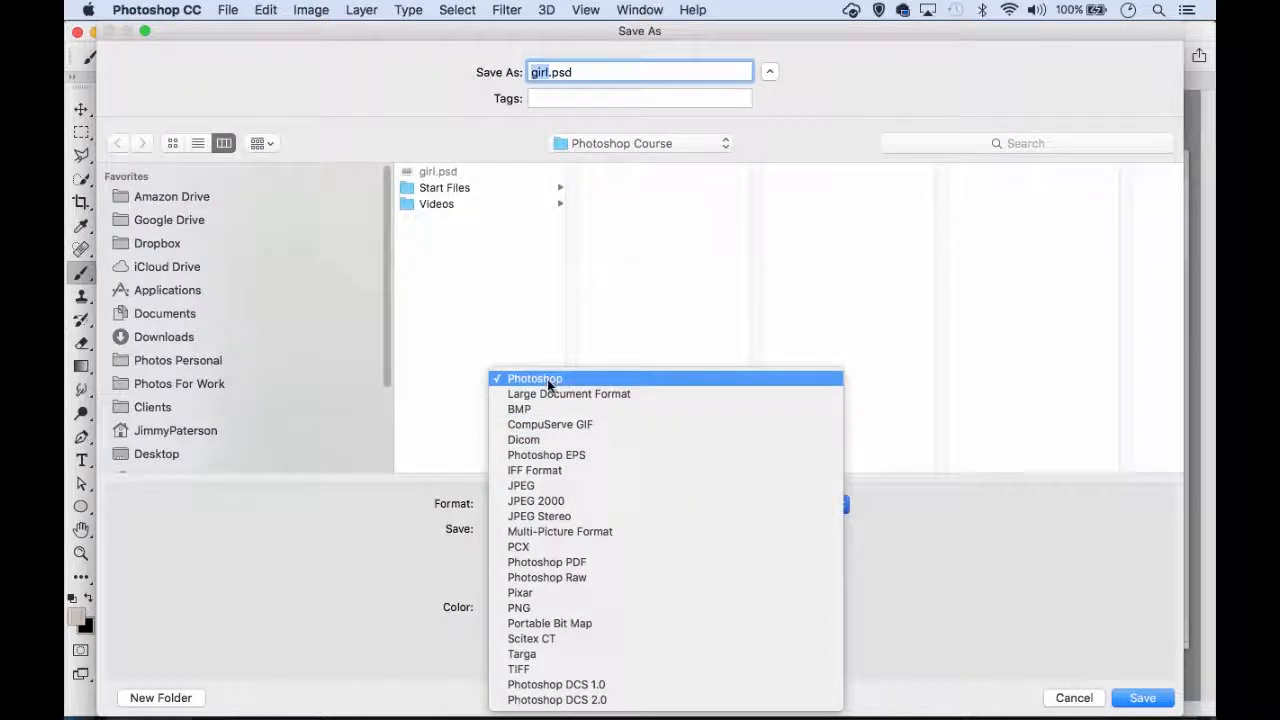
left_click(565, 485)
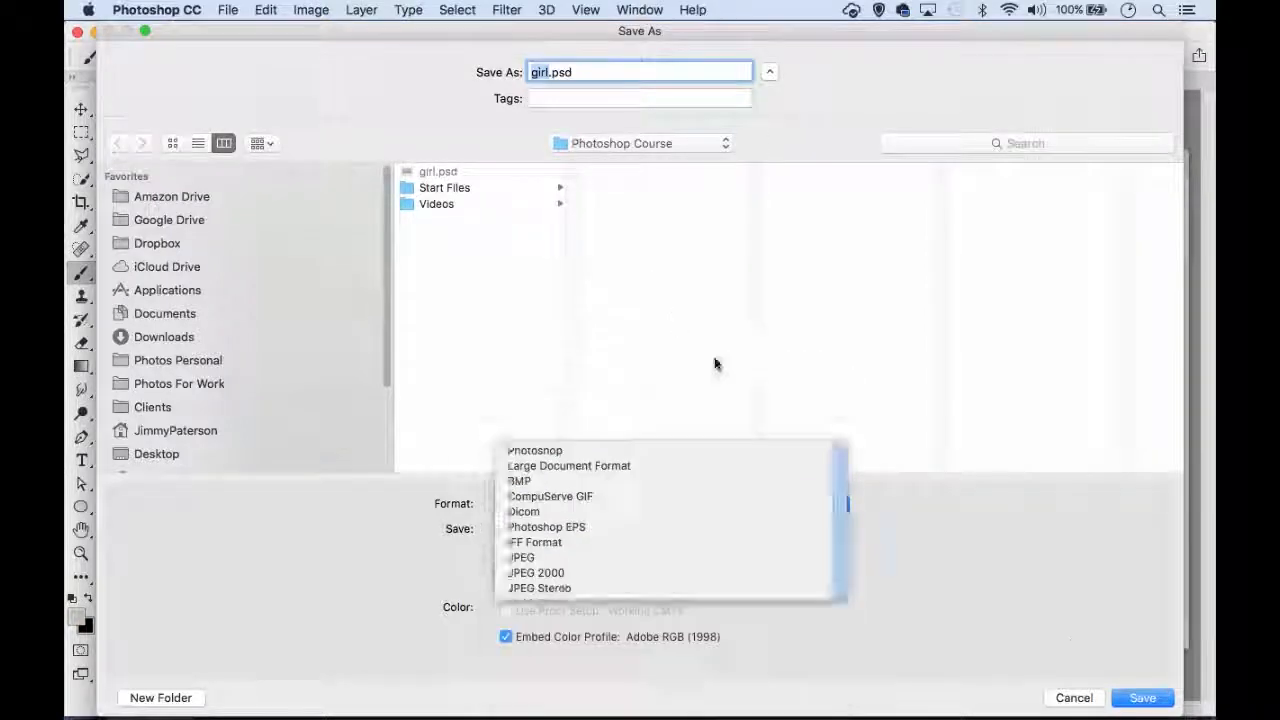